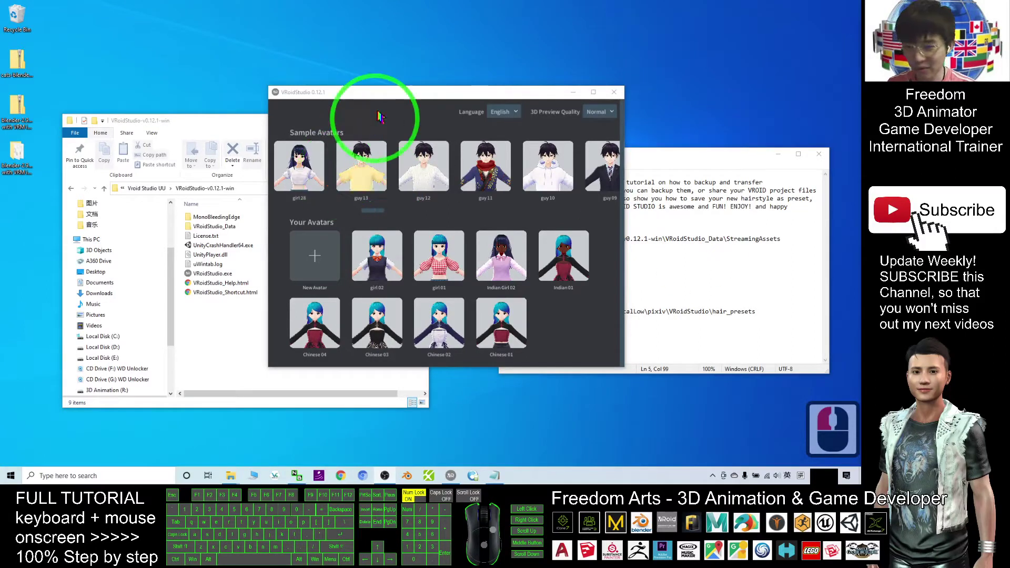
# Browse the sample and saved avatars, then bring the VRoidStudio-v0.12.1-win folder window forward.
pyautogui.moveTo(390, 106); pyautogui.dragTo(403, 110)
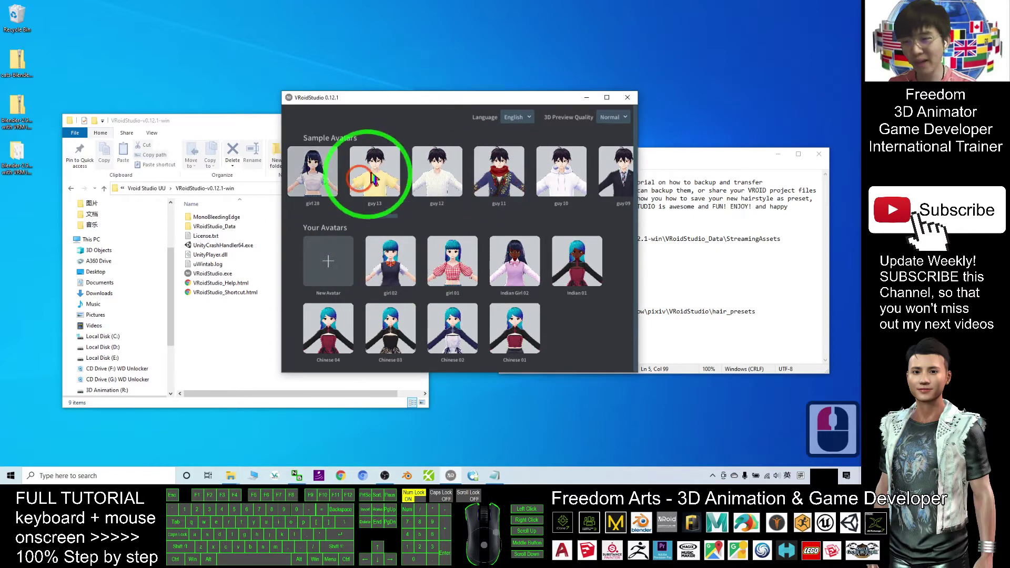
pyautogui.click(430, 176)
pyautogui.click(397, 252)
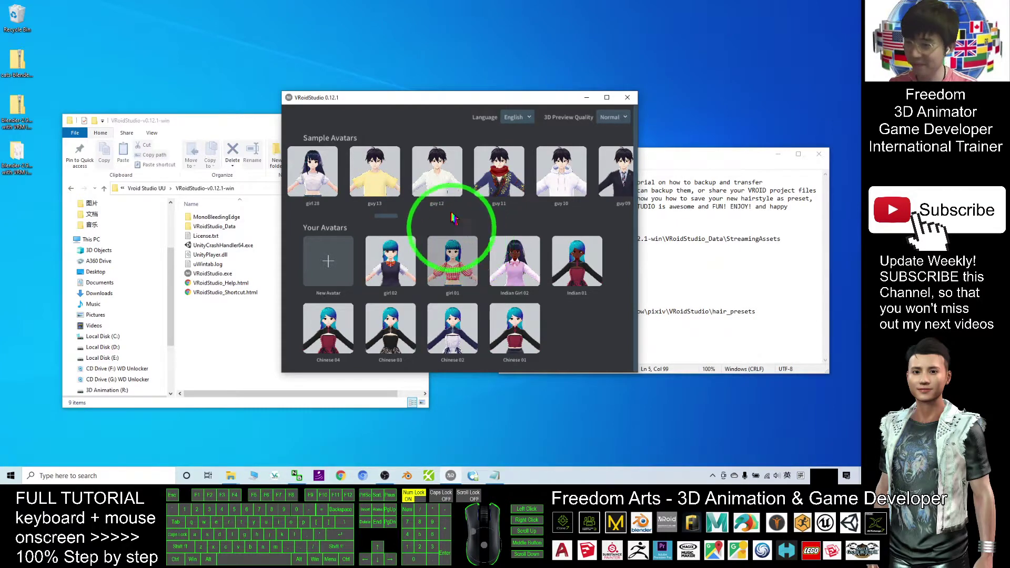
pyautogui.moveTo(233, 131)
pyautogui.mouseDown()
pyautogui.moveTo(248, 111)
pyautogui.moveTo(240, 130)
pyautogui.mouseUp()
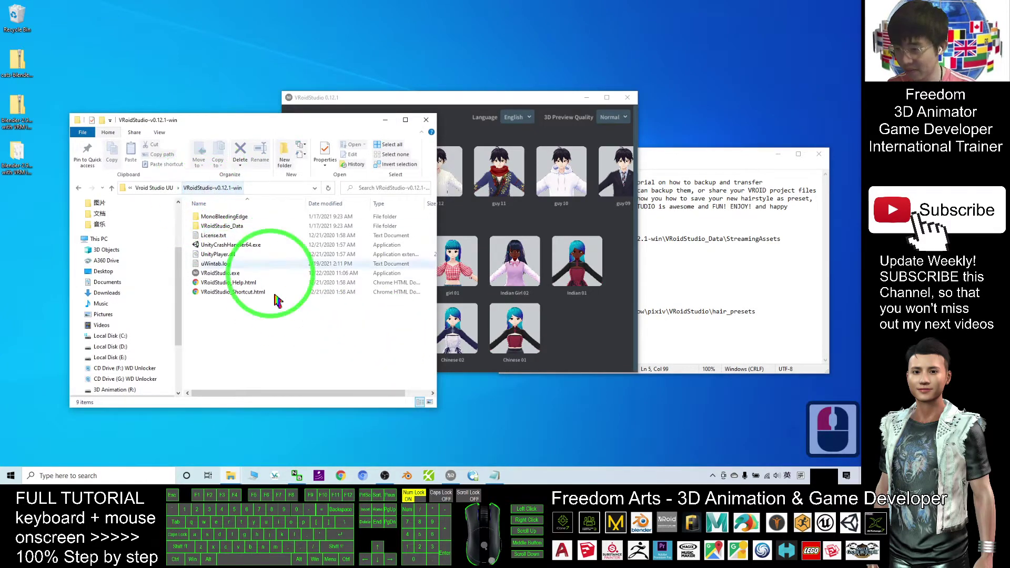
pyautogui.moveTo(278, 294); pyautogui.dragTo(339, 337)
pyautogui.moveTo(218, 253); pyautogui.dragTo(169, 203)
pyautogui.click(282, 349)
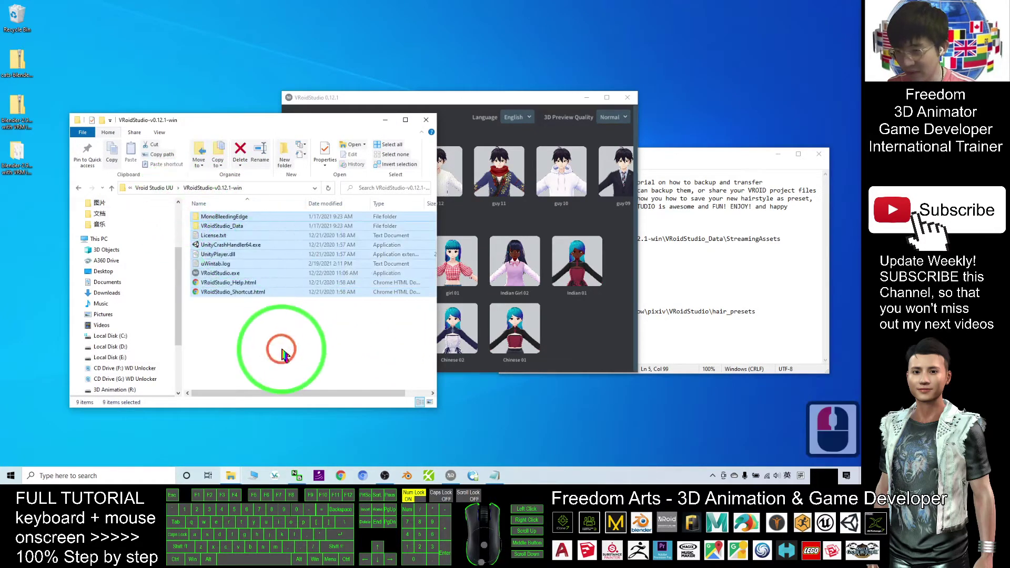
pyautogui.doubleClick(216, 273)
pyautogui.click(216, 275)
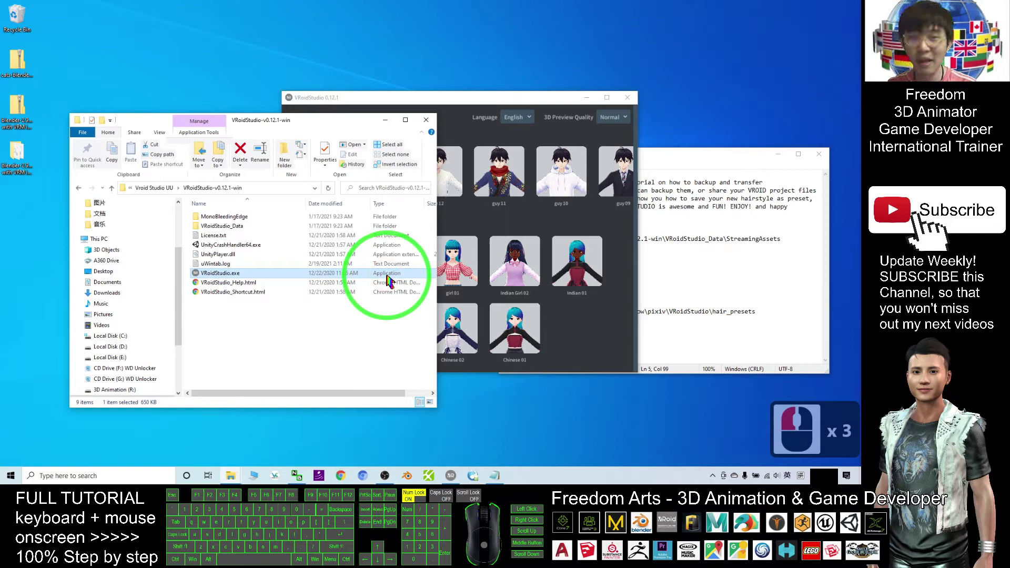
pyautogui.click(354, 329)
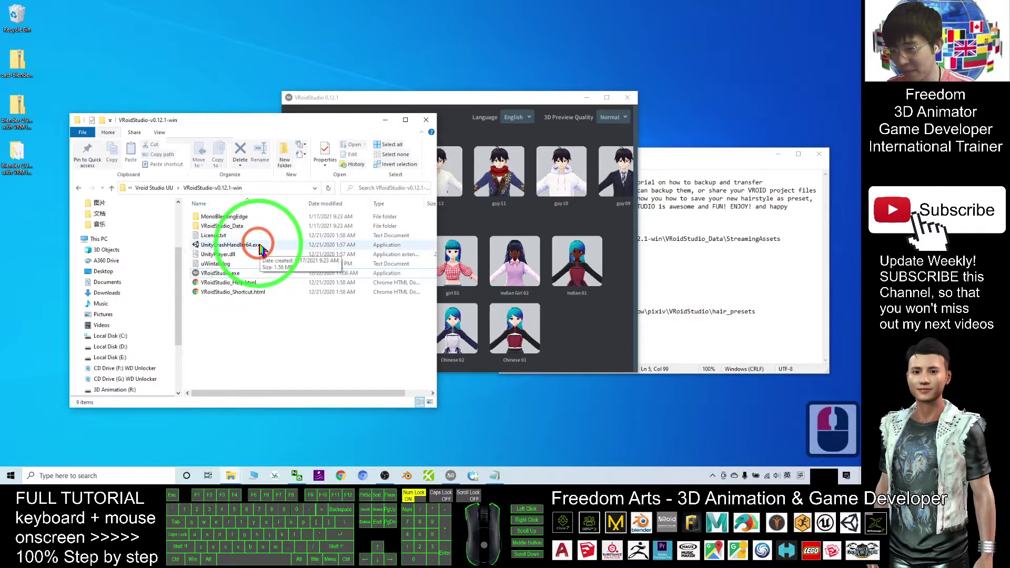
pyautogui.click(227, 274)
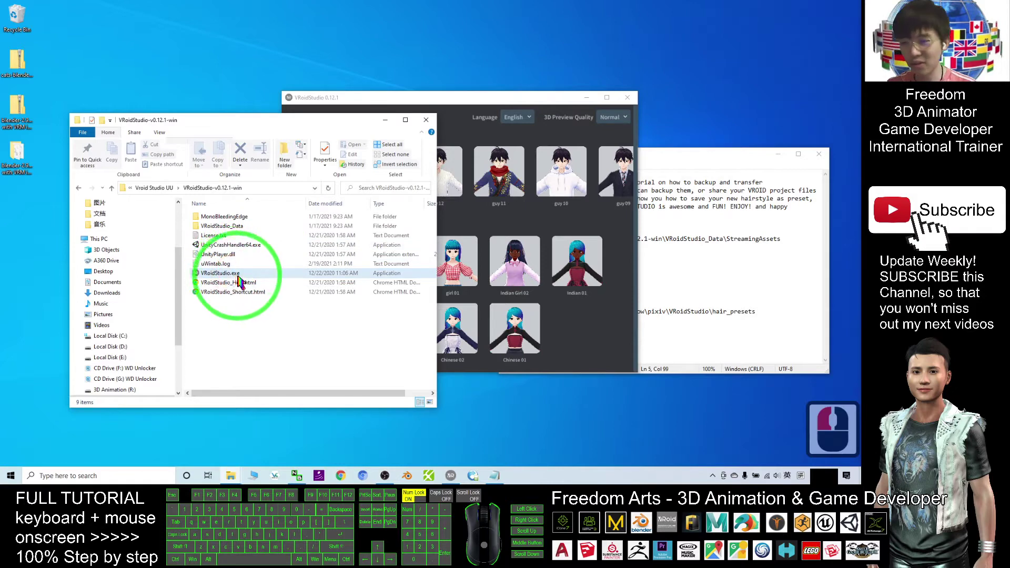
pyautogui.moveTo(239, 283); pyautogui.dragTo(166, 138)
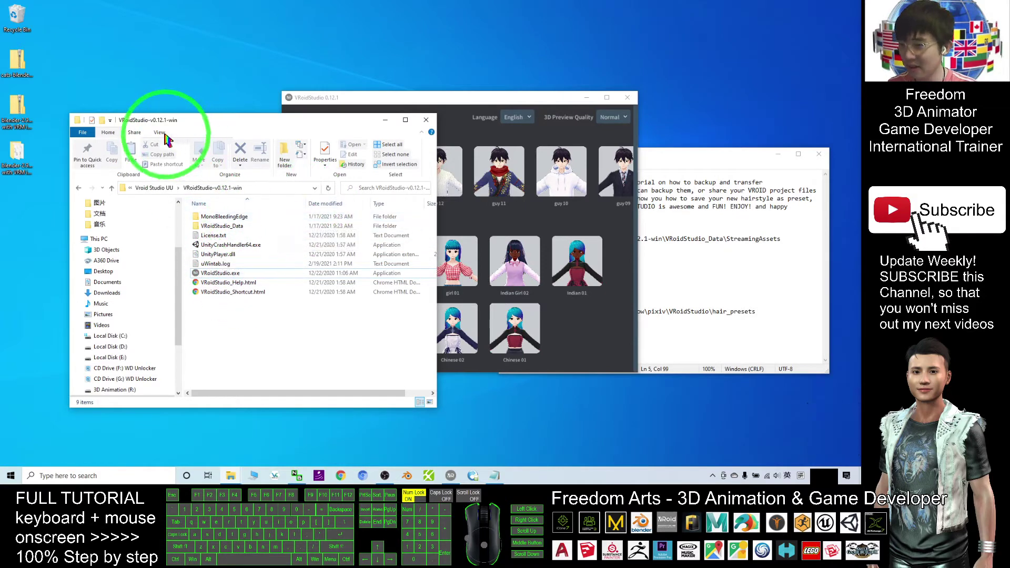
# Inspect the hidden-file settings on Folder Options' View tab and cancel without changes.
pyautogui.click(160, 134)
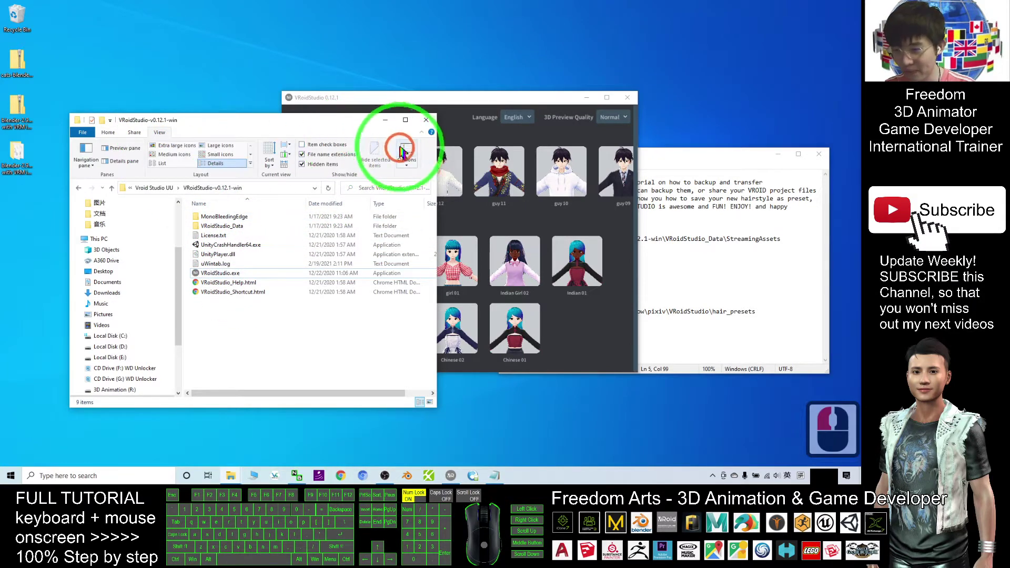
pyautogui.click(407, 154)
pyautogui.click(107, 209)
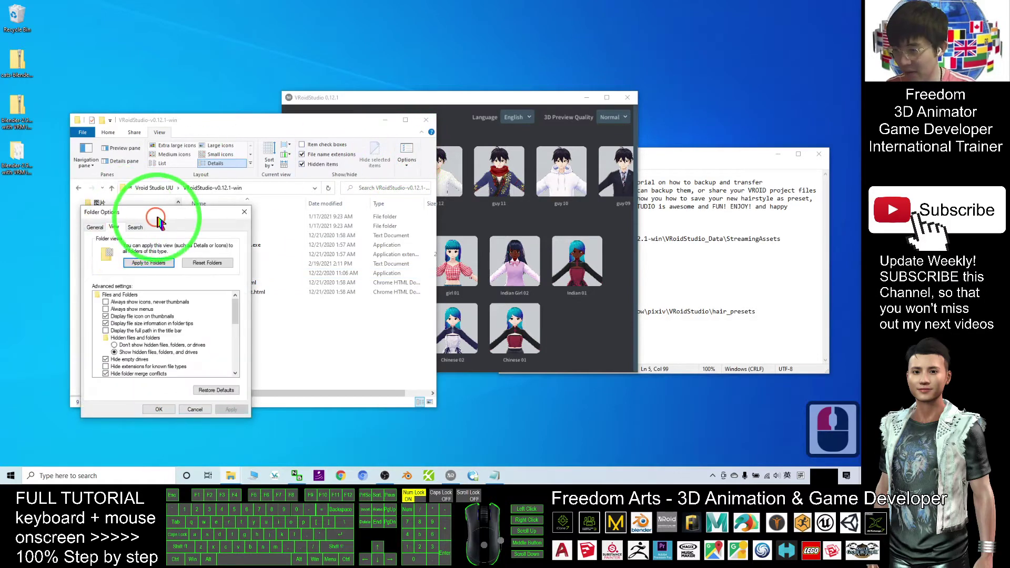
pyautogui.moveTo(159, 196); pyautogui.dragTo(158, 195)
pyautogui.click(102, 353)
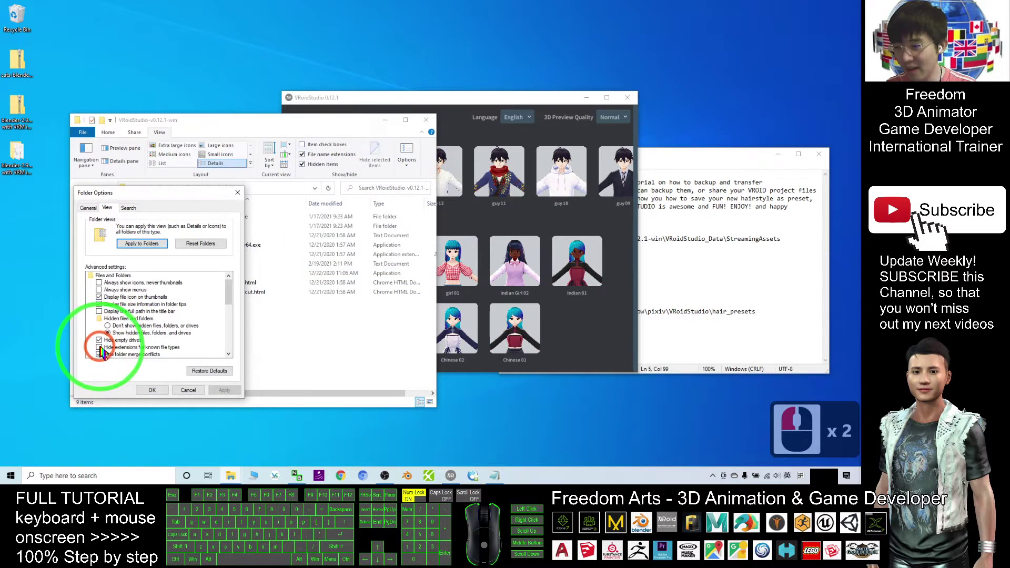
pyautogui.click(185, 389)
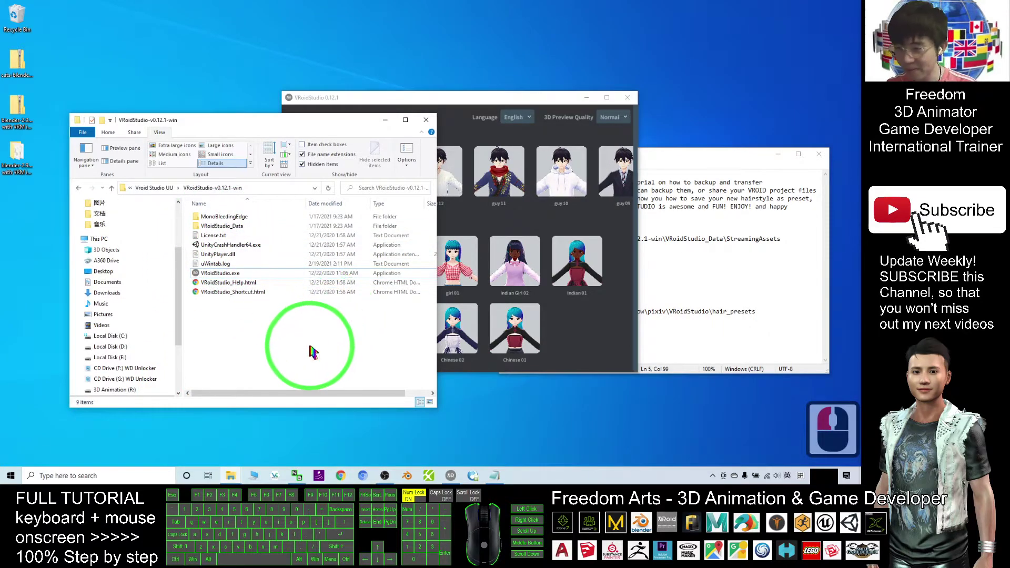
# Go through VRoidStudio_Data > StreamingAssets > VRoidStudio > Samples to list the 84 .vroid files.
pyautogui.moveTo(258, 122); pyautogui.dragTo(245, 129)
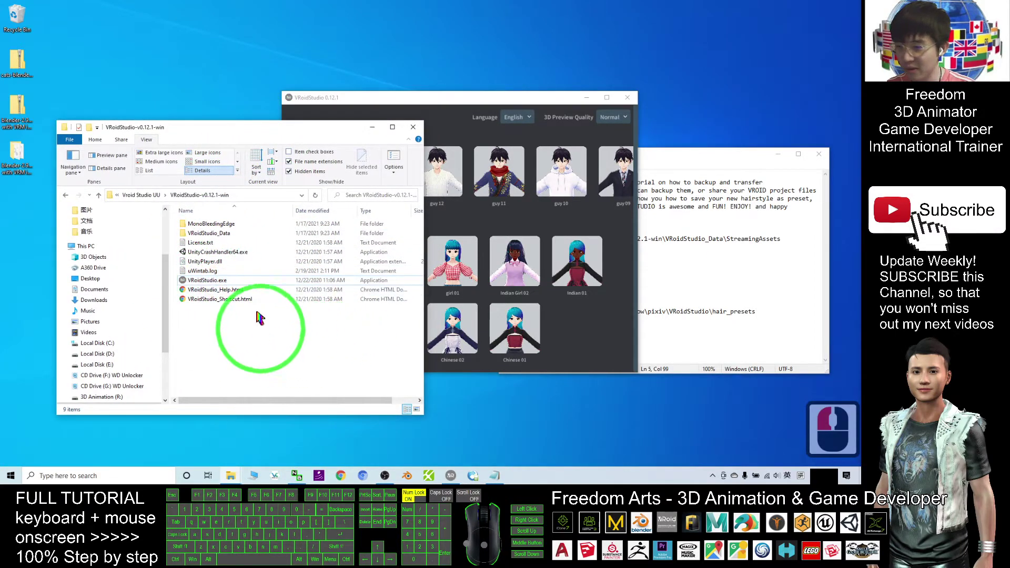
pyautogui.doubleClick(205, 234)
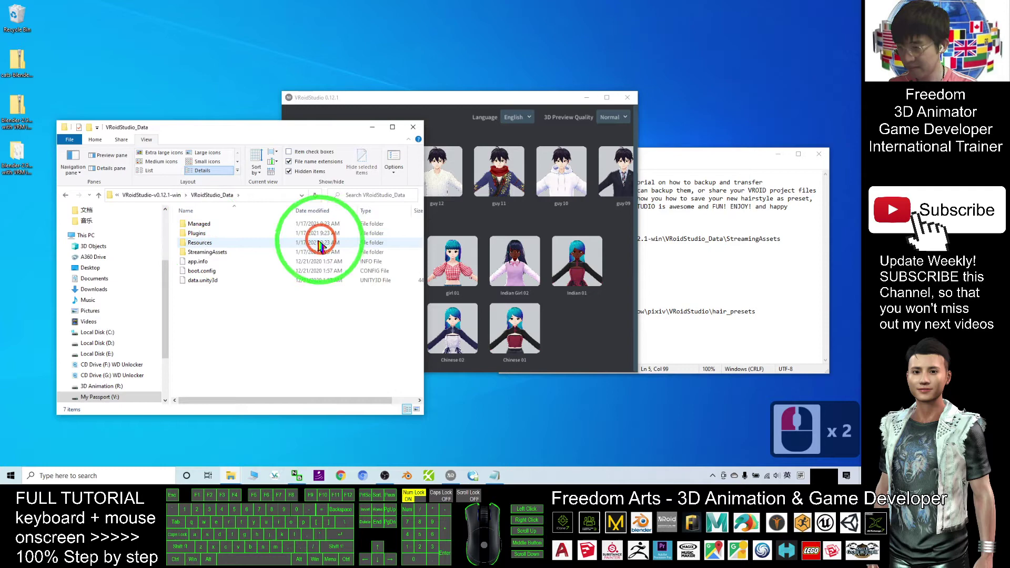
pyautogui.doubleClick(209, 254)
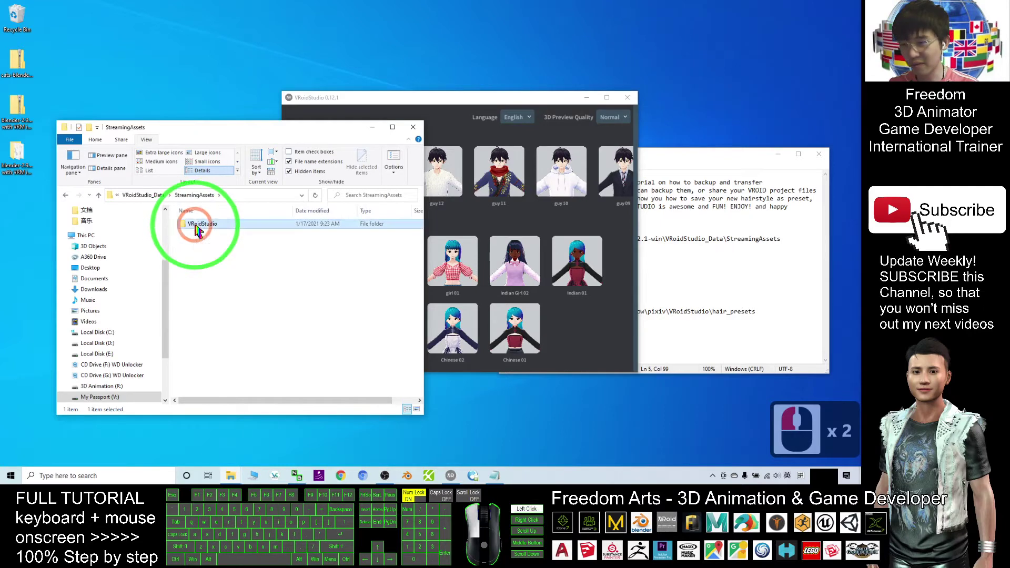
pyautogui.doubleClick(197, 230)
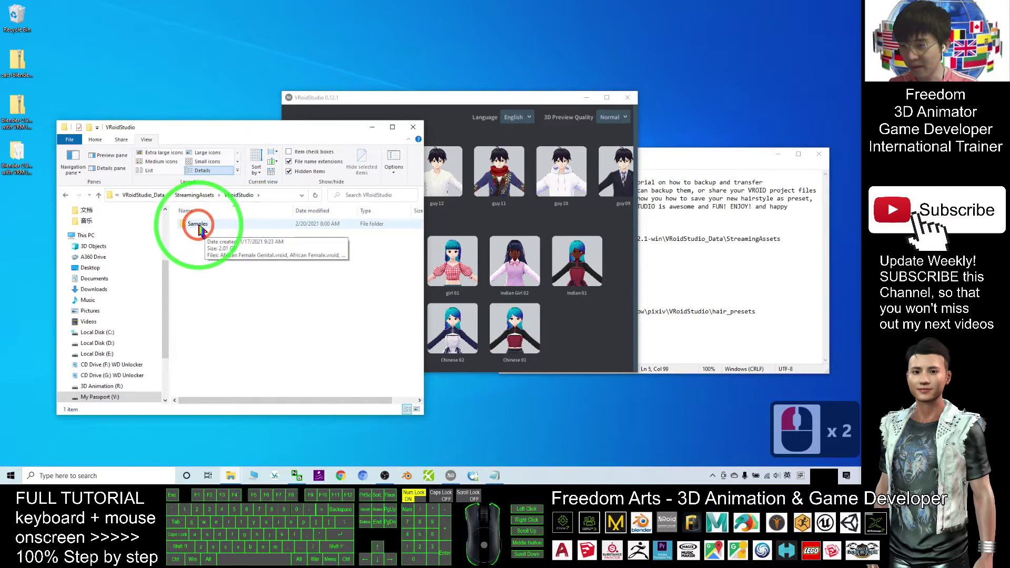
pyautogui.doubleClick(202, 227)
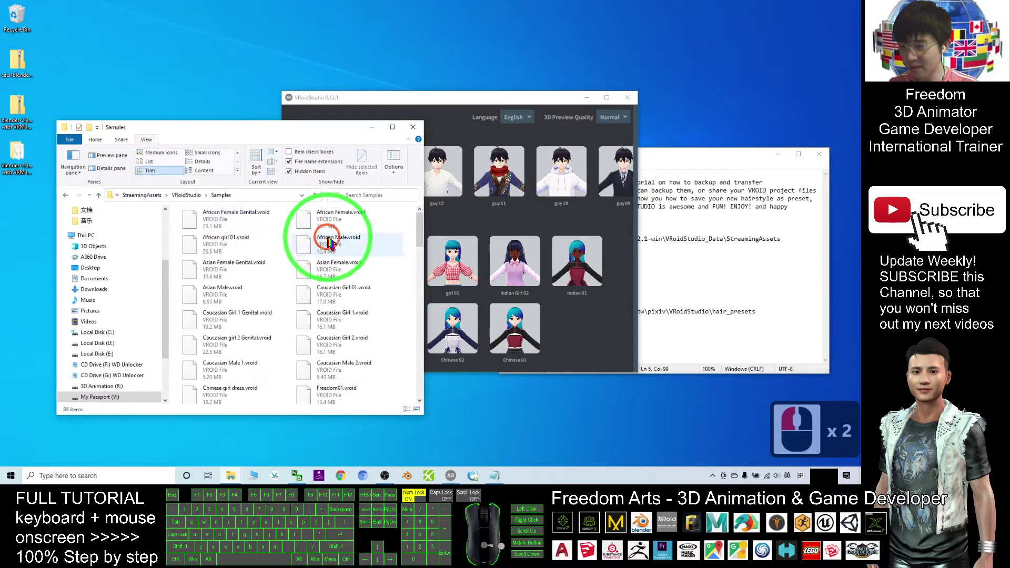
# Rearrange the File Explorer and VRoid Studio windows, ending with VRoid Studio in front.
pyautogui.moveTo(421, 227); pyautogui.dragTo(418, 243)
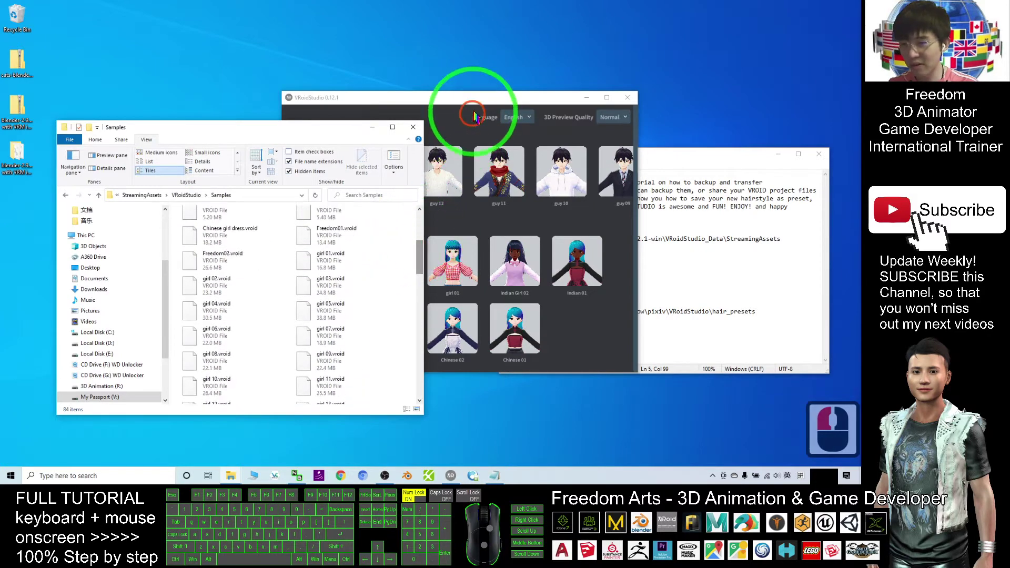
pyautogui.moveTo(462, 98); pyautogui.dragTo(501, 98)
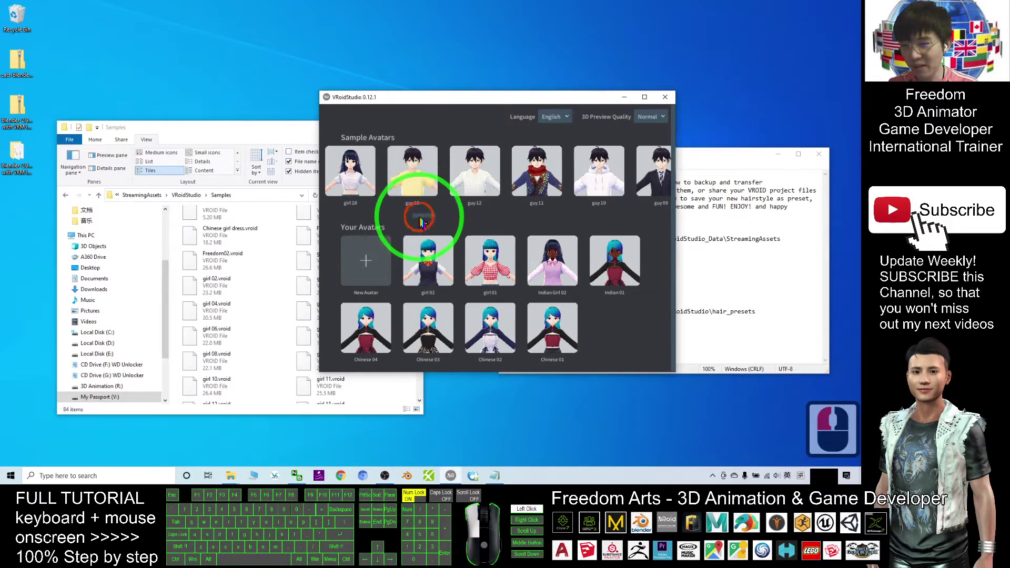
pyautogui.moveTo(422, 223); pyautogui.dragTo(284, 197)
pyautogui.click(234, 132)
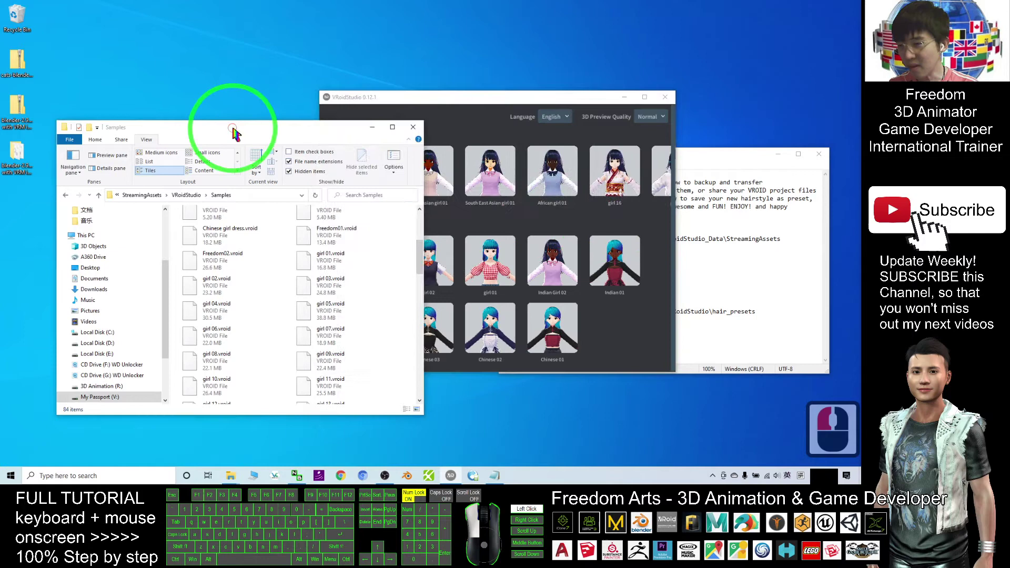
pyautogui.moveTo(418, 253); pyautogui.dragTo(288, 138)
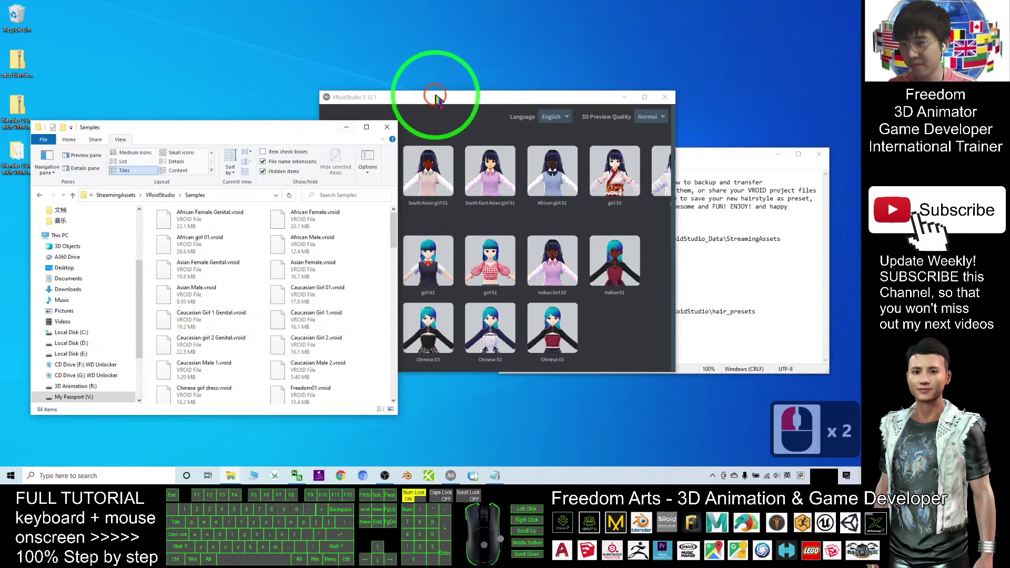
pyautogui.moveTo(435, 95); pyautogui.dragTo(456, 84)
# Create a new avatar from the female model type and let it load.
pyautogui.click(382, 244)
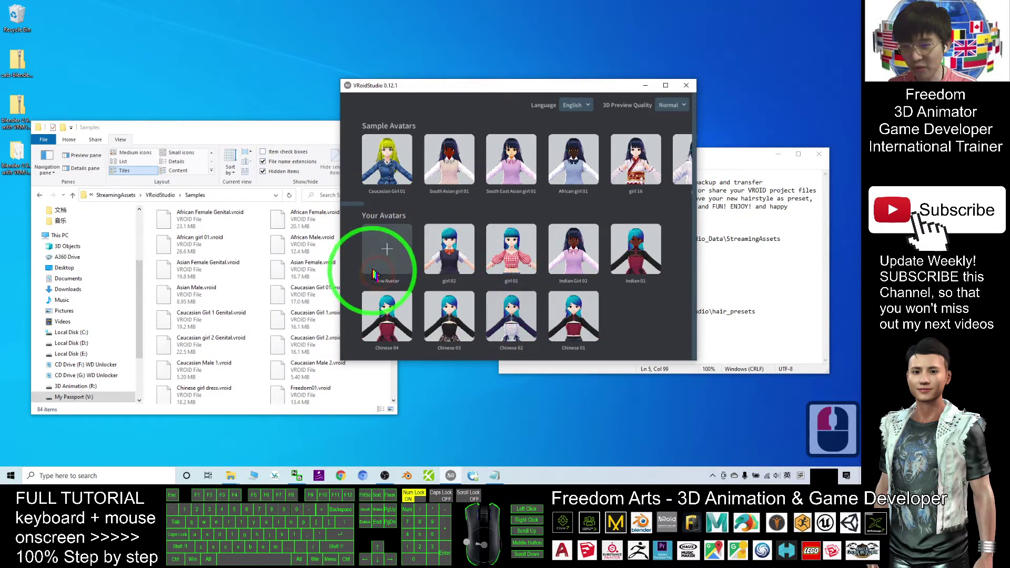
pyautogui.click(386, 251)
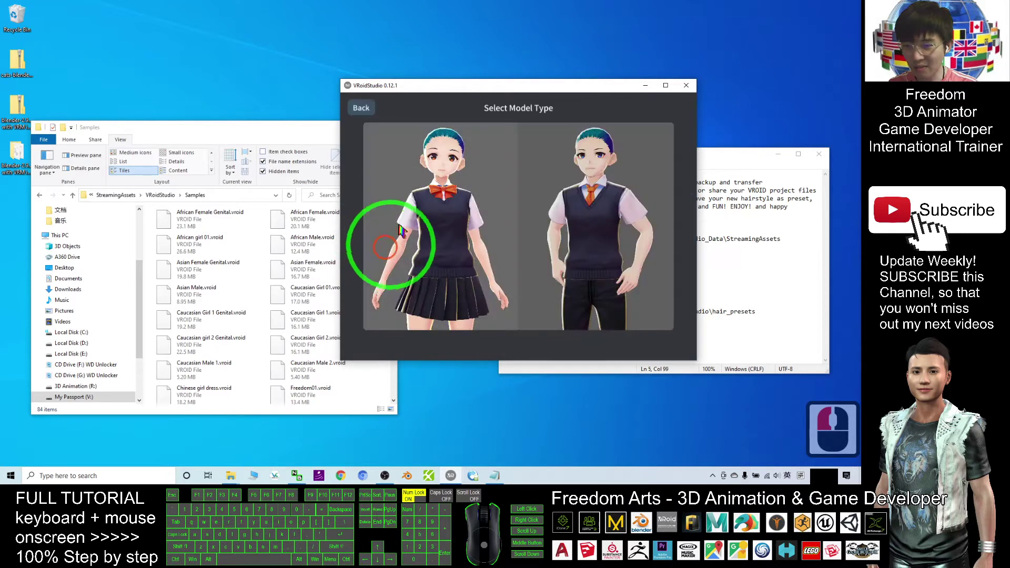
pyautogui.click(444, 176)
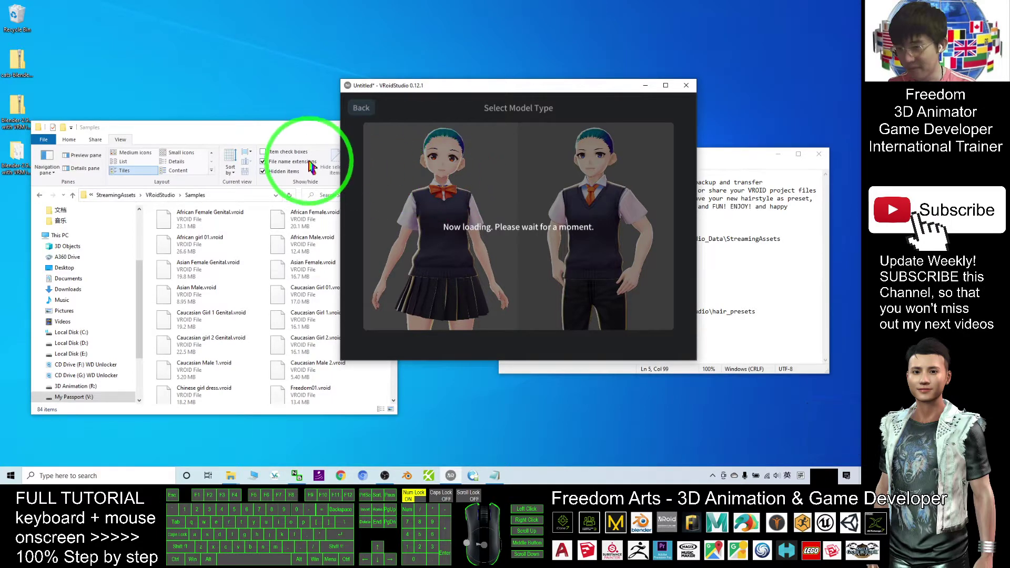
pyautogui.click(256, 141)
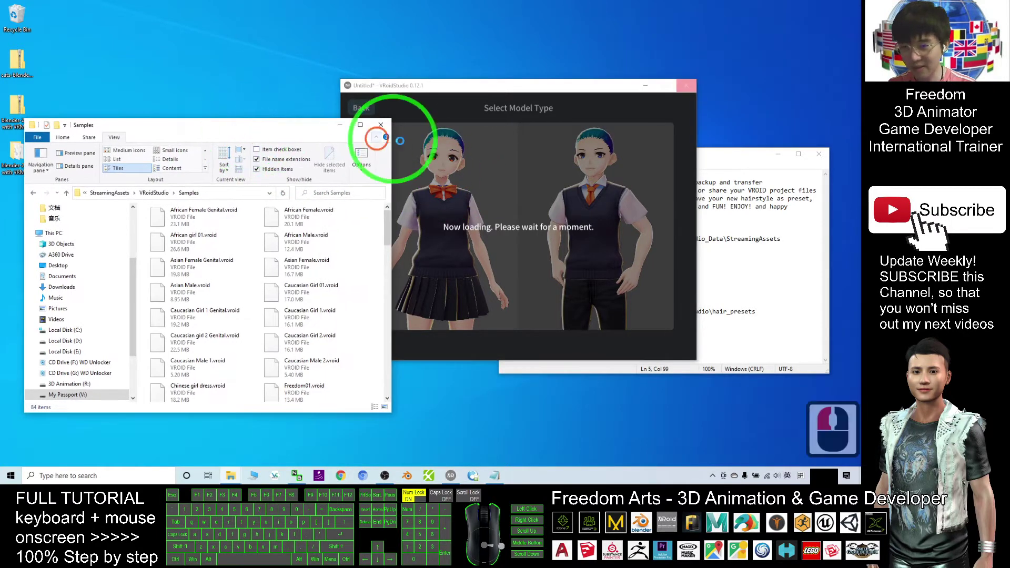
pyautogui.click(181, 154)
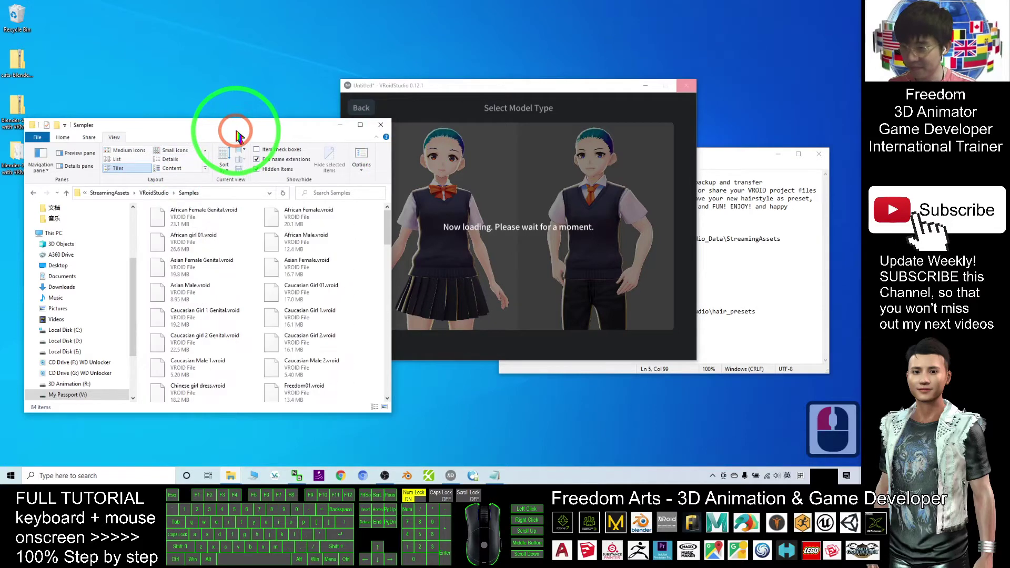
pyautogui.moveTo(238, 130); pyautogui.dragTo(223, 125)
pyautogui.moveTo(469, 90); pyautogui.dragTo(510, 92)
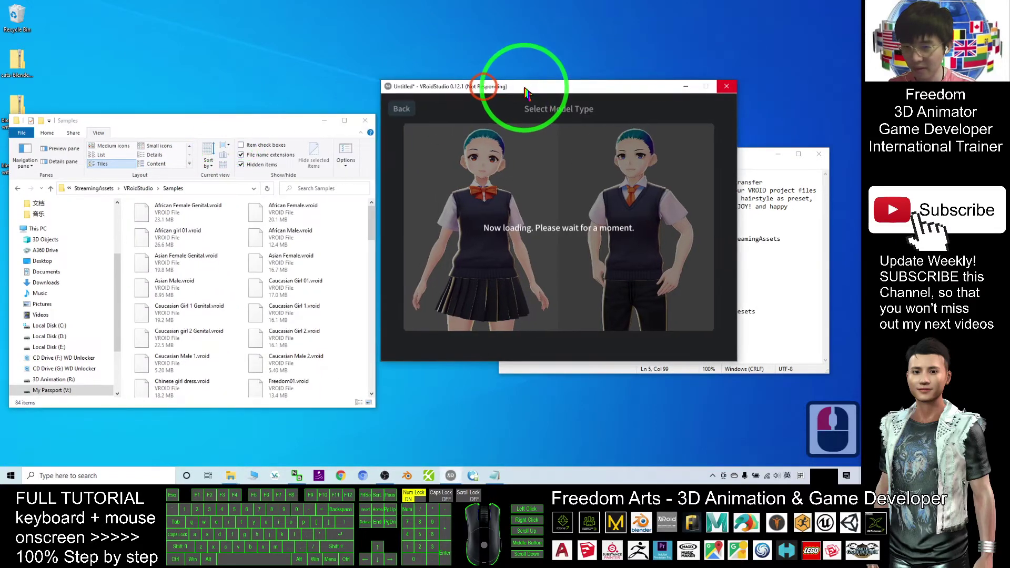
pyautogui.moveTo(200, 122); pyautogui.dragTo(212, 113)
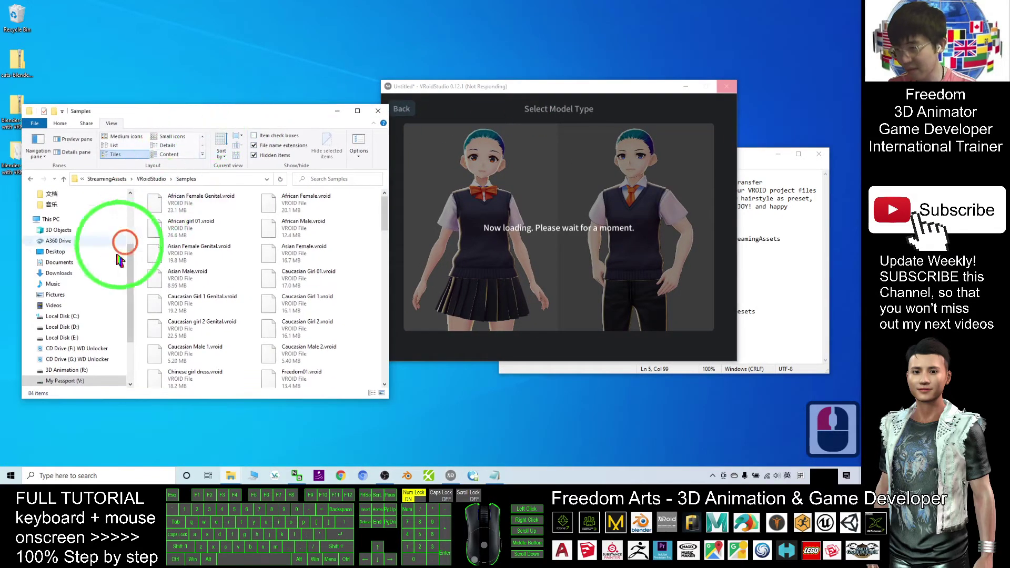
# Open Documents\vroid\avatars to list its eight .vroid files, briefly selecting and deselecting them.
pyautogui.click(69, 263)
pyautogui.click(485, 205)
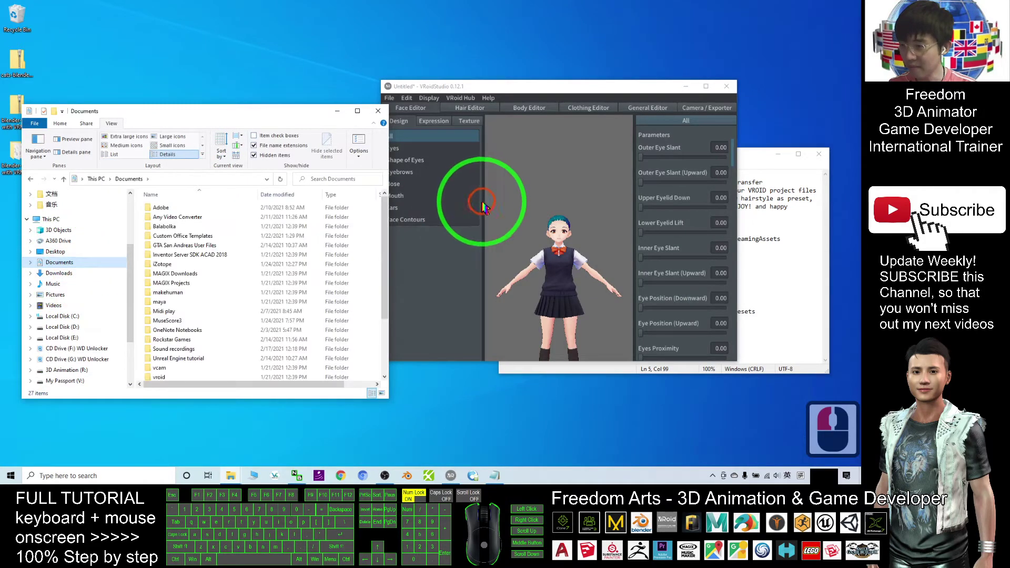
pyautogui.click(62, 266)
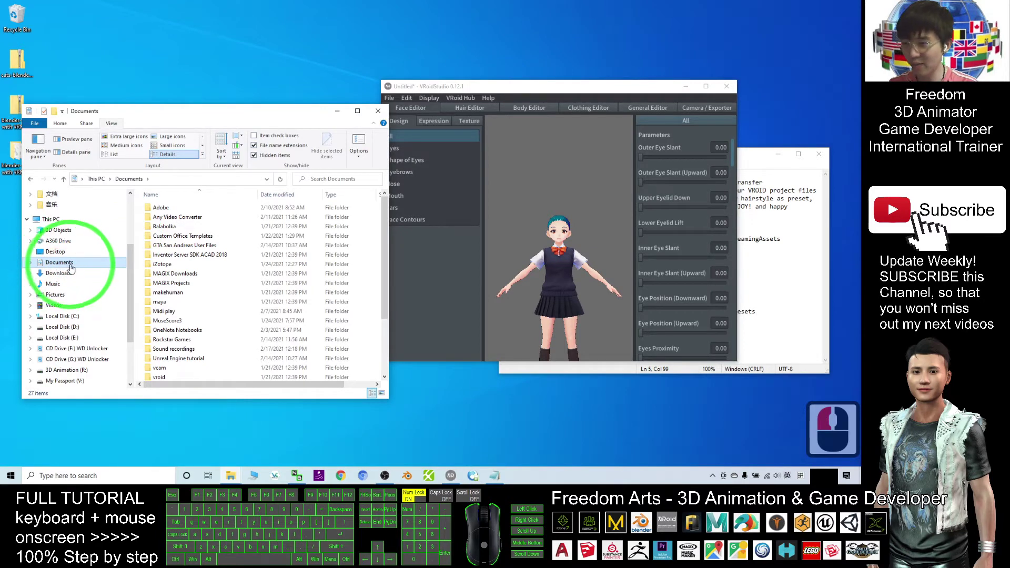
pyautogui.scroll(-2, 231, 257)
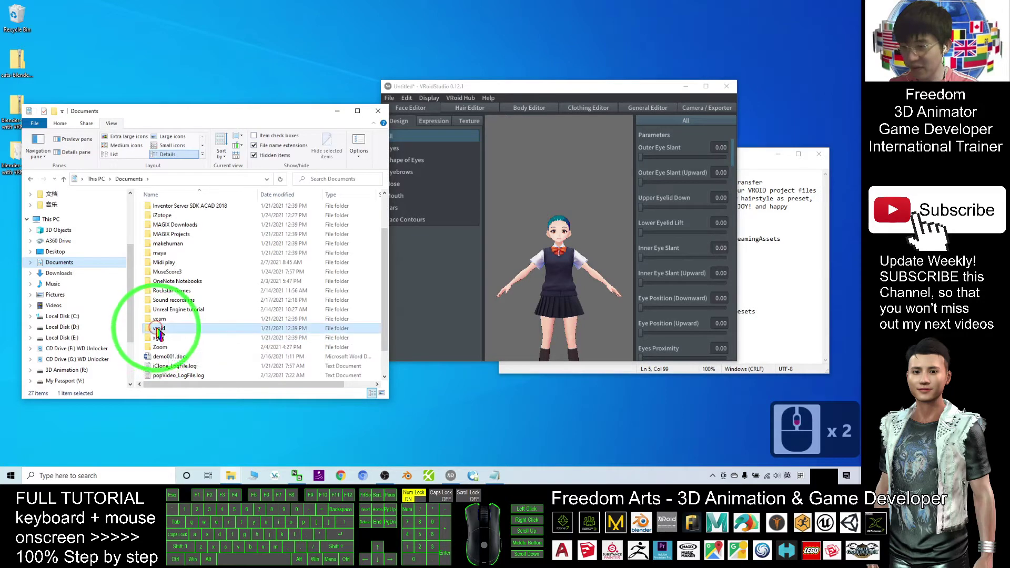
pyautogui.doubleClick(158, 329)
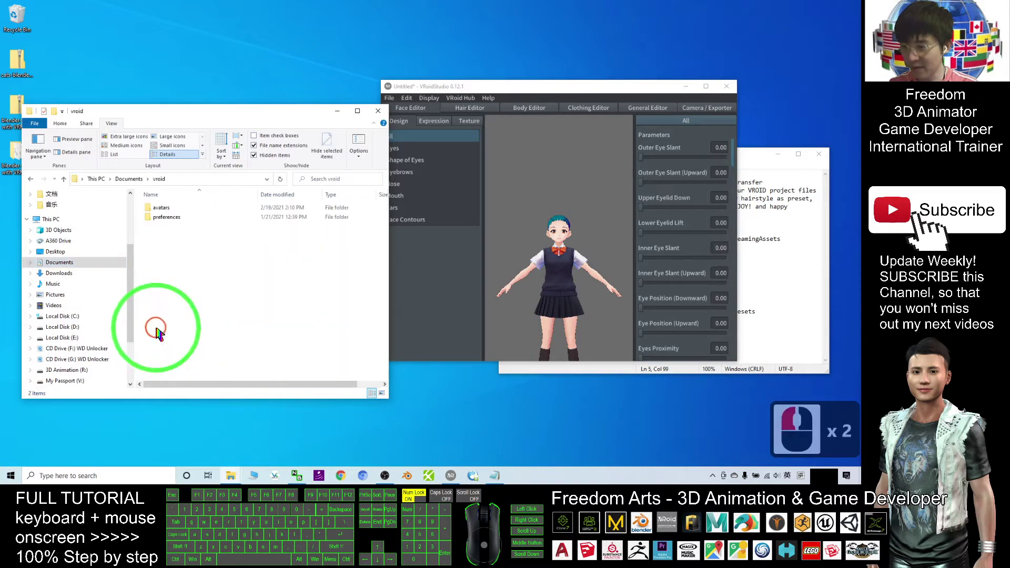
pyautogui.doubleClick(161, 207)
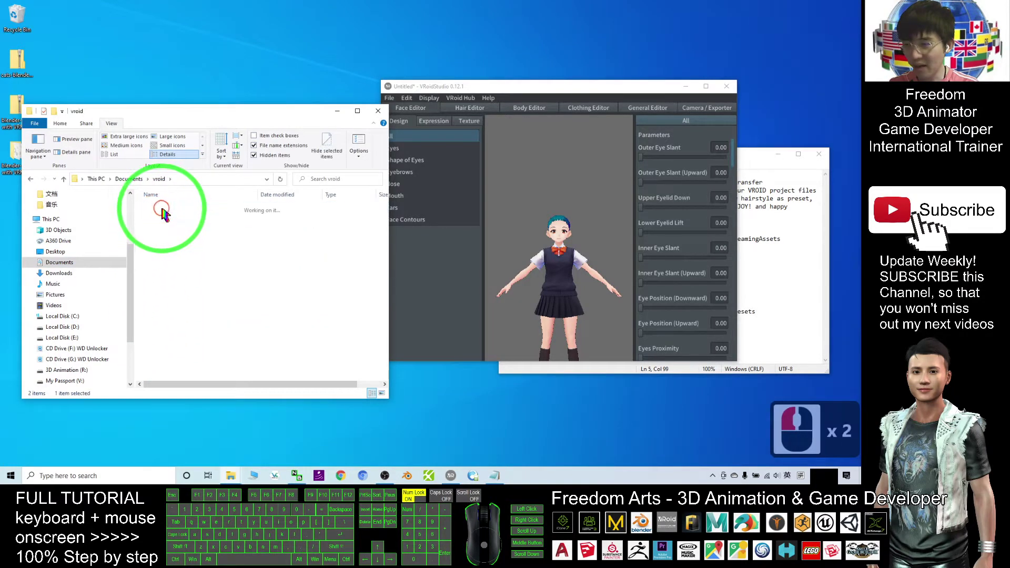
pyautogui.moveTo(327, 312); pyautogui.dragTo(142, 199)
pyautogui.click(258, 330)
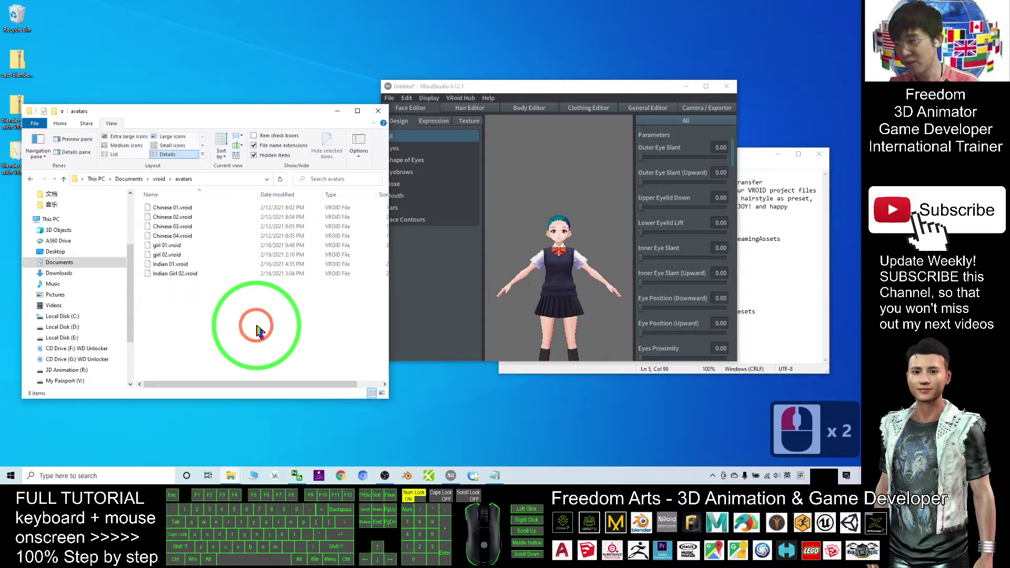
pyautogui.moveTo(248, 112); pyautogui.dragTo(267, 142)
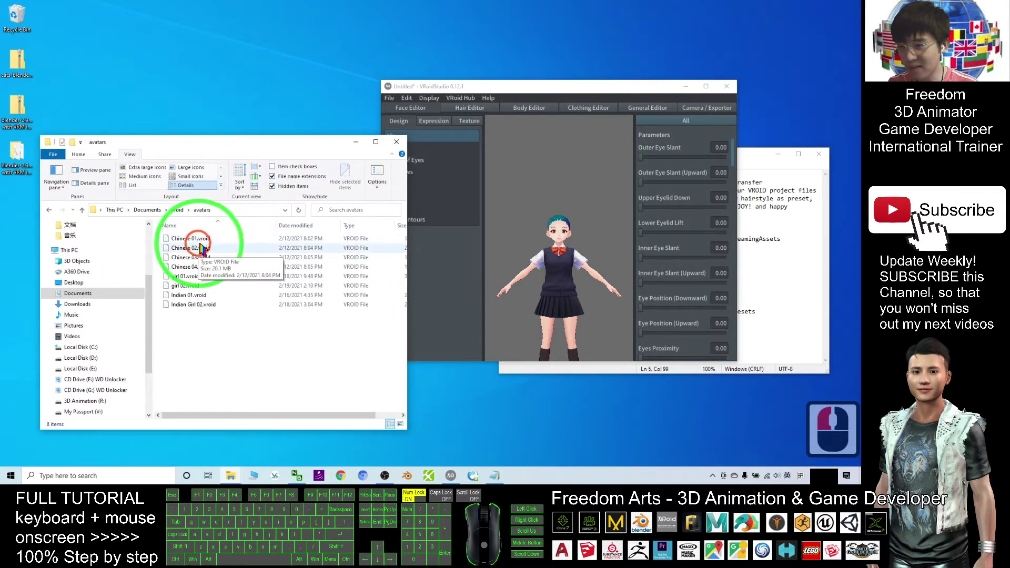
# Read the avatar-location note and copy the path D:\My Files\Documents\vroid\avatars.
pyautogui.moveTo(759, 158); pyautogui.dragTo(734, 160)
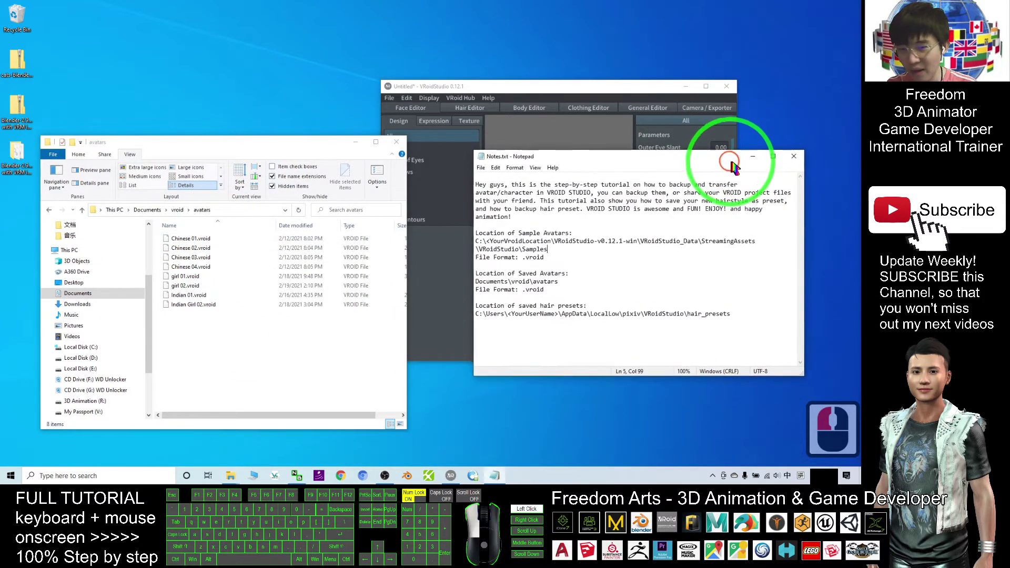
pyautogui.moveTo(562, 158); pyautogui.dragTo(570, 169)
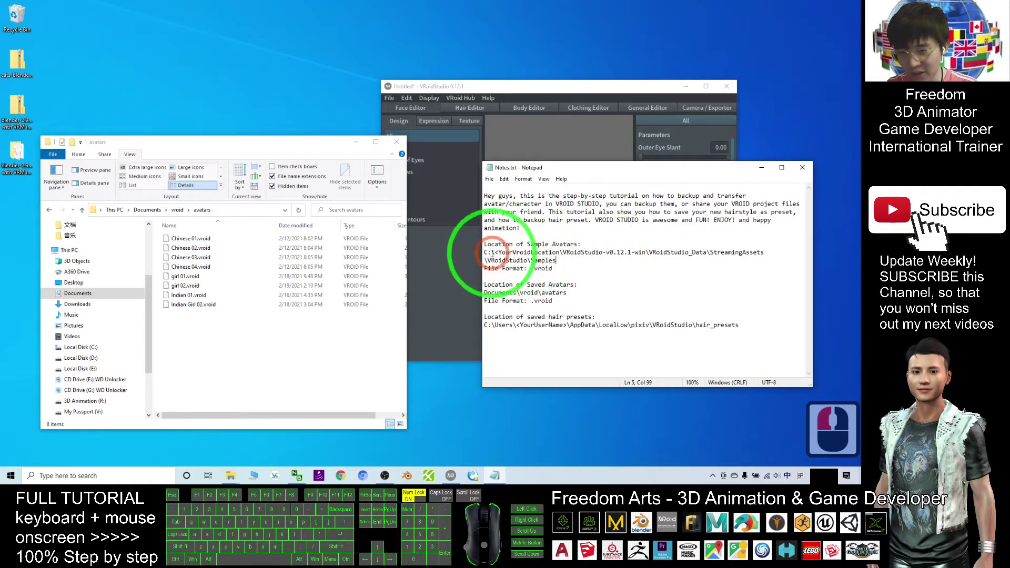
pyautogui.doubleClick(572, 253)
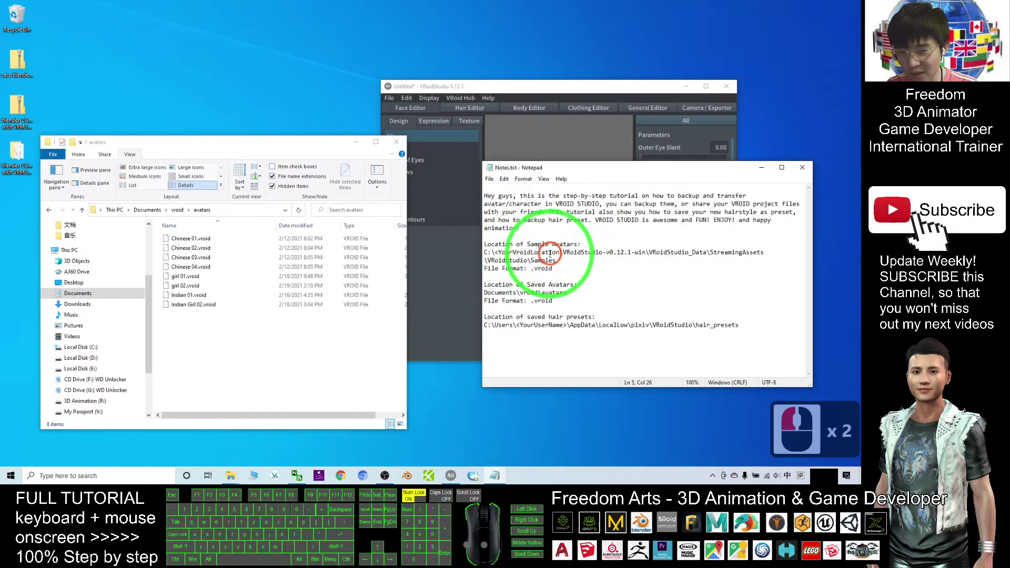
pyautogui.click(235, 210)
pyautogui.hotkey('ctrl', 'c')
pyautogui.click(255, 447)
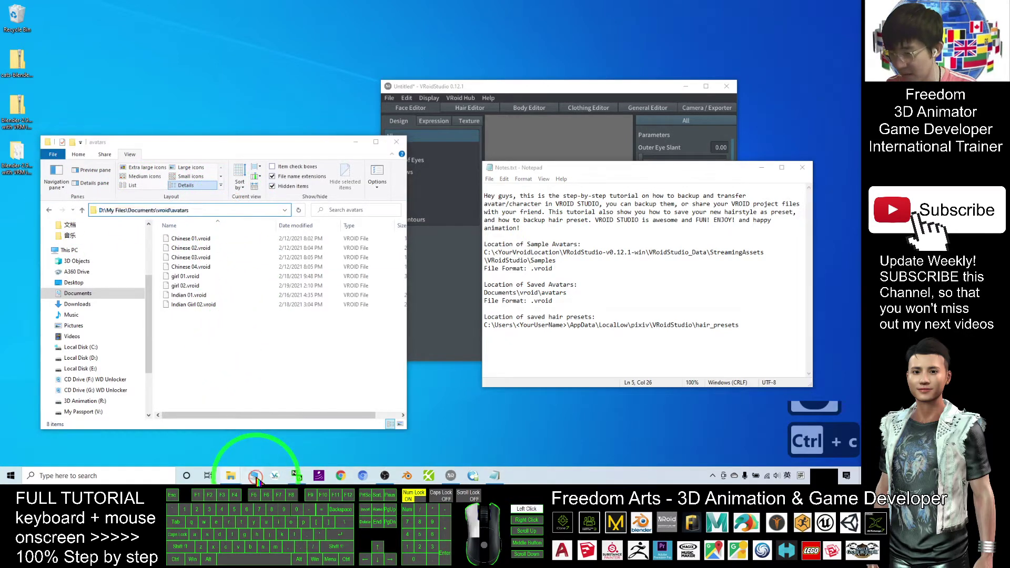
# Open a new Explorer window at the pasted avatars path and place it beside VRoid Studio.
pyautogui.press('super+e')
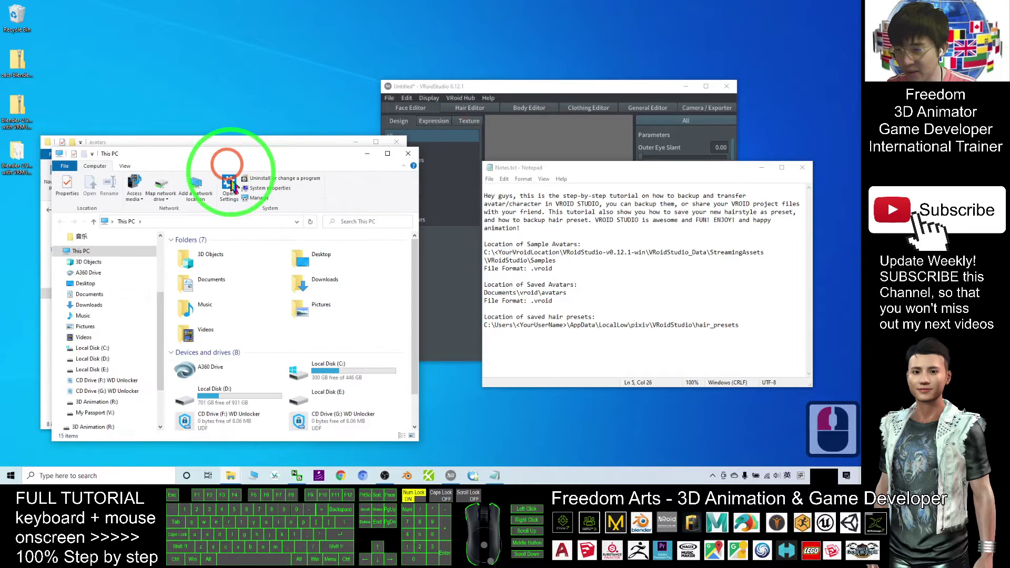
pyautogui.hotkey('ctrl', 'v')
pyautogui.press('Return')
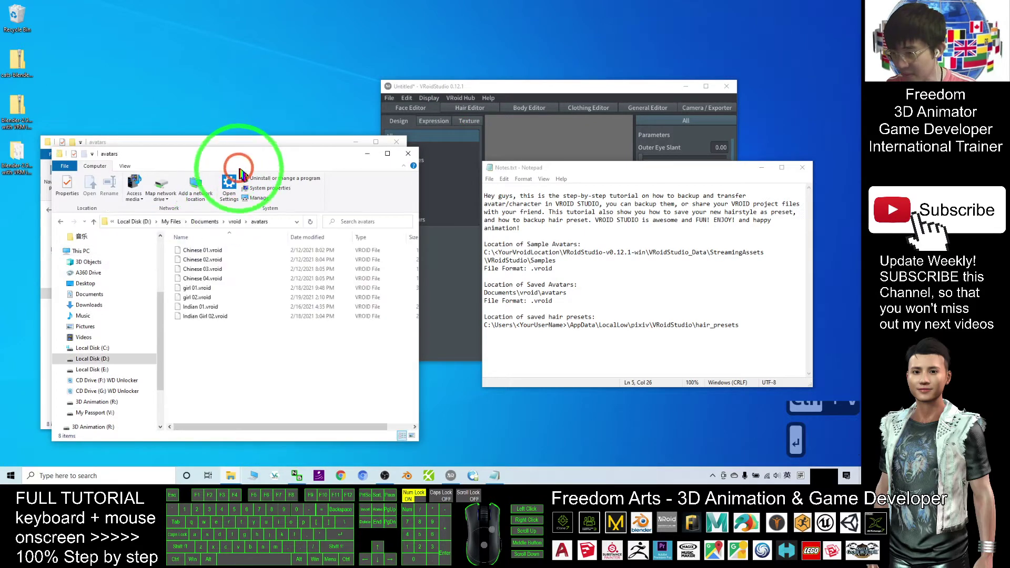
pyautogui.moveTo(241, 157); pyautogui.dragTo(419, 166)
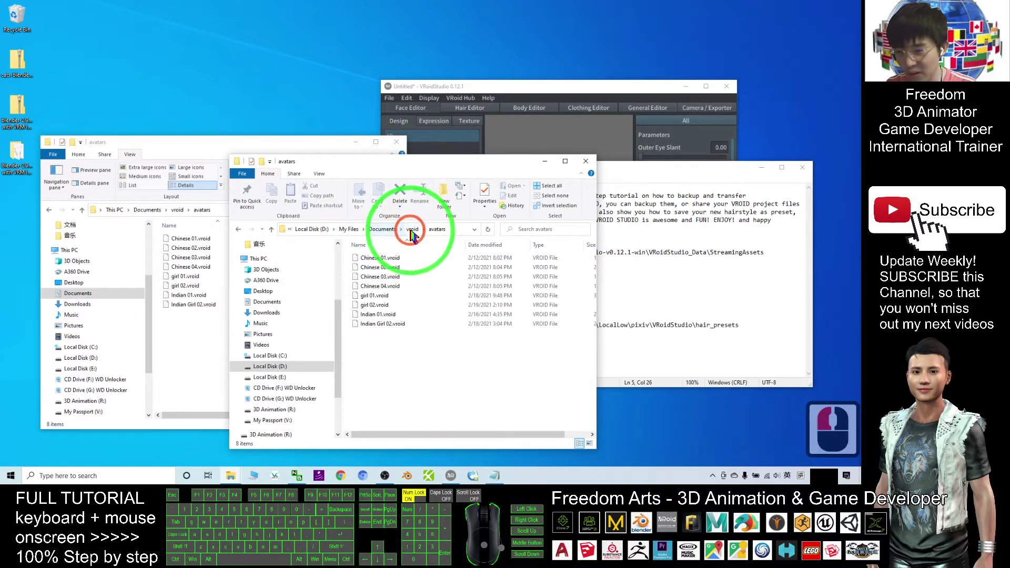
pyautogui.click(575, 86)
pyautogui.click(368, 161)
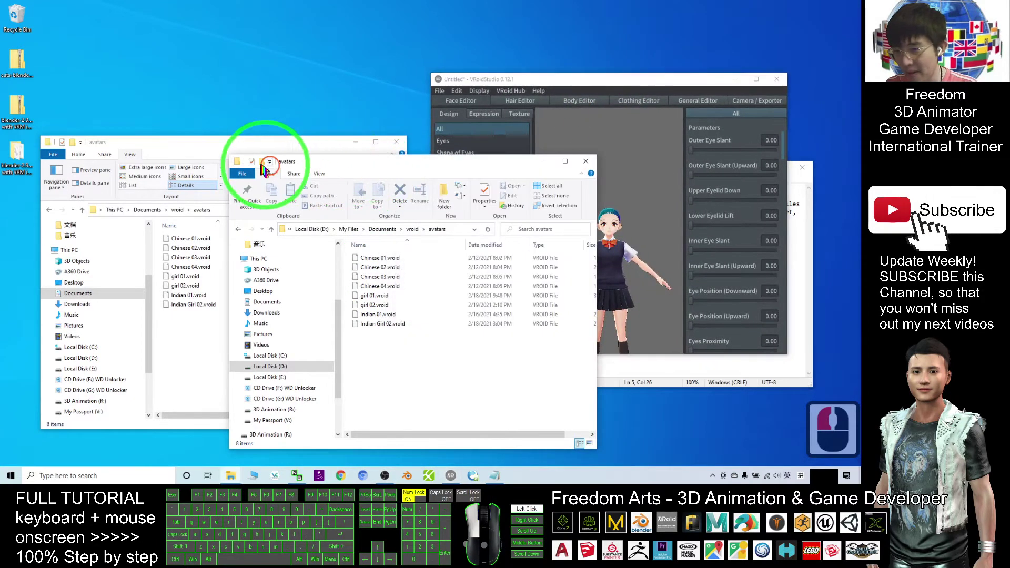
pyautogui.moveTo(473, 158); pyautogui.dragTo(335, 142)
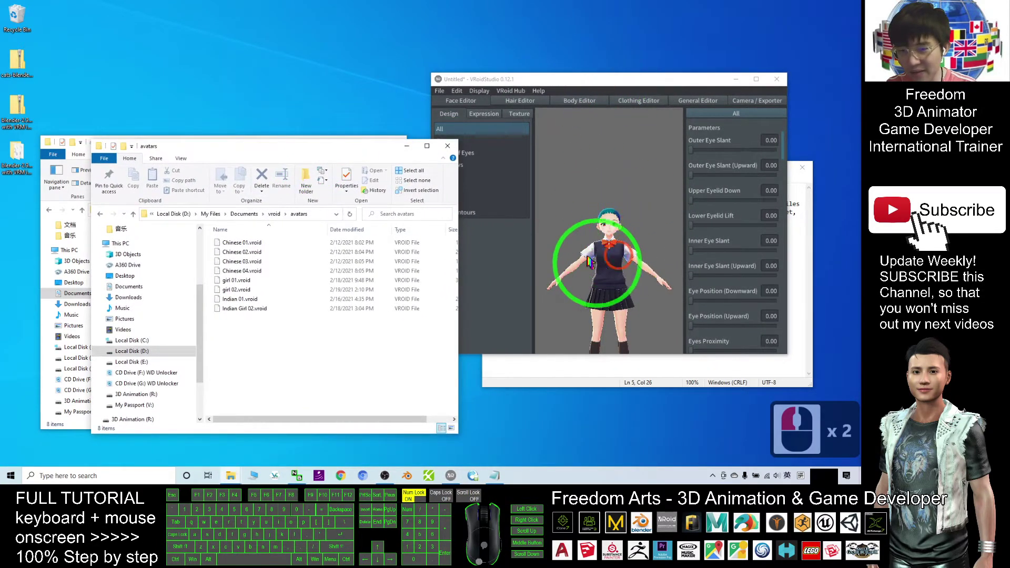
pyautogui.click(625, 250)
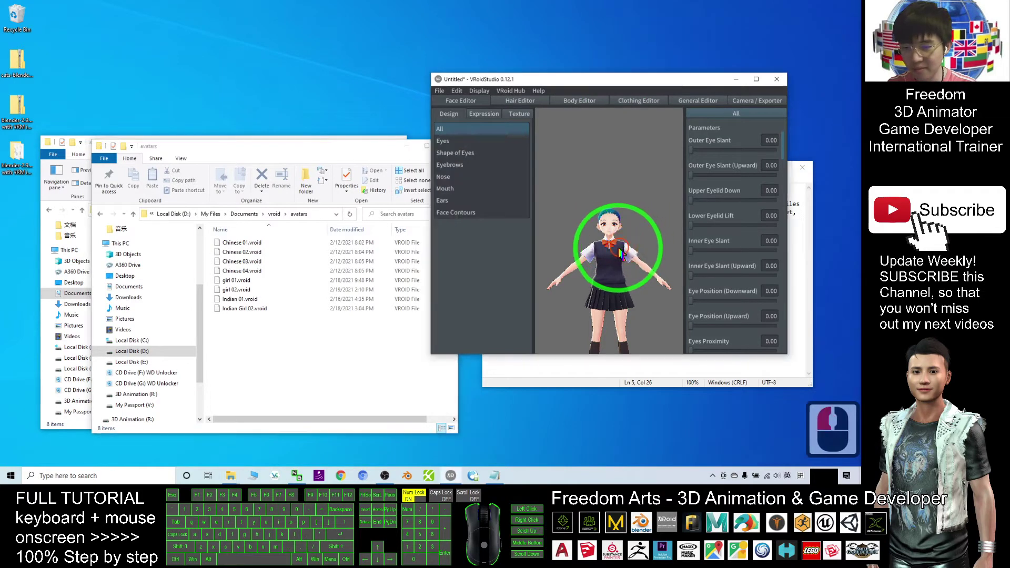
# Frame the avatar's head and drag Inner Eye Slant up to 0.63, then restore the window.
pyautogui.scroll(9, 610, 237)
pyautogui.click(755, 79)
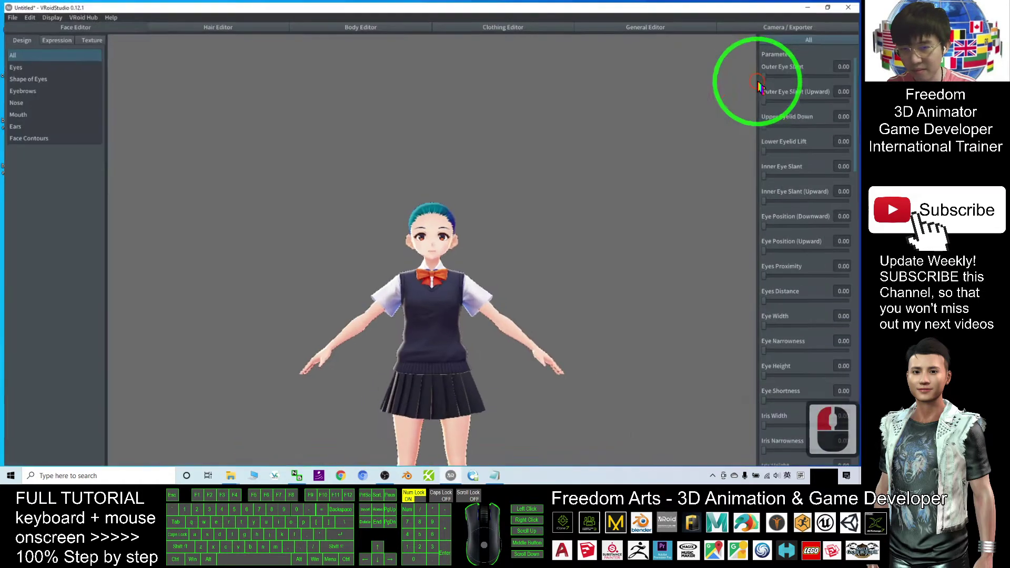
pyautogui.scroll(6, 539, 256)
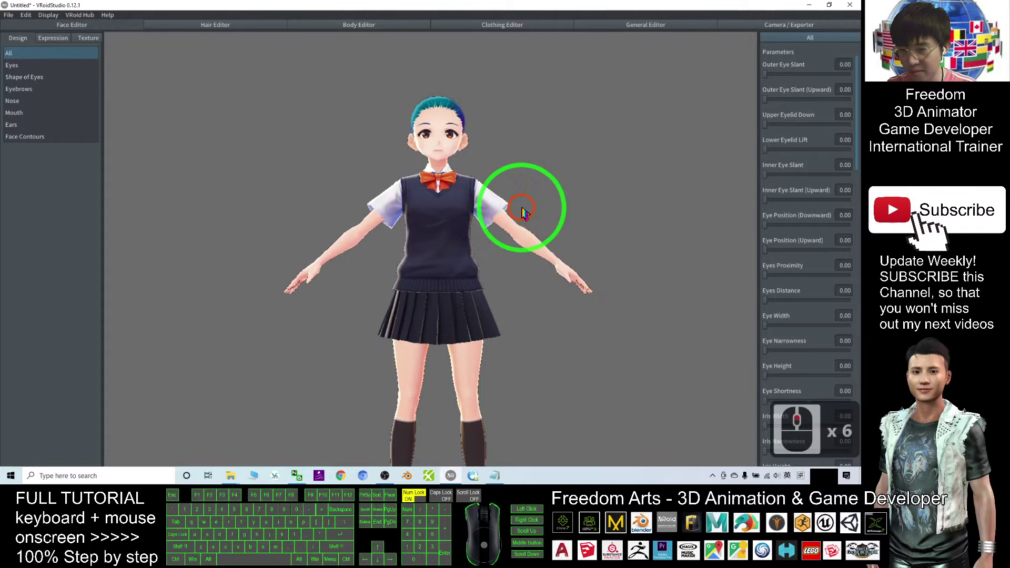
pyautogui.scroll(20, 558, 208)
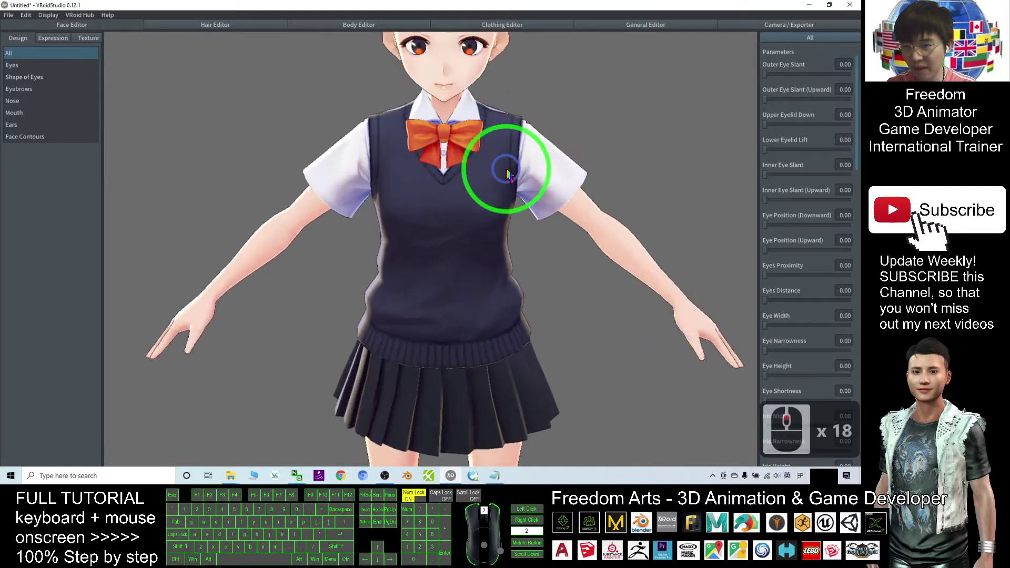
pyautogui.keyDown('shift'); pyautogui.moveTo(522, 211); pyautogui.dragTo(522, 260, button='middle'); pyautogui.keyUp('shift')
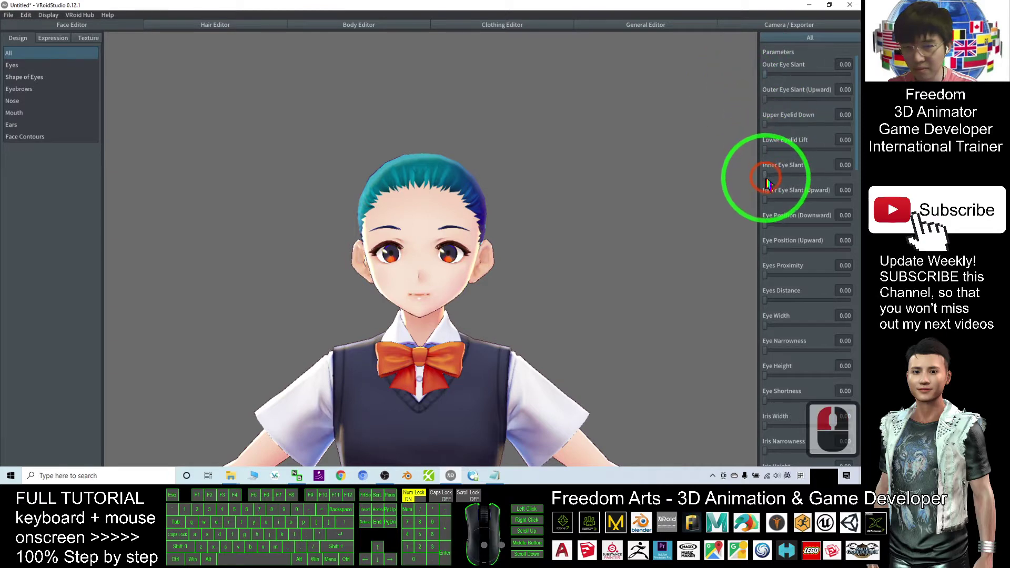
pyautogui.moveTo(766, 181); pyautogui.dragTo(848, 181)
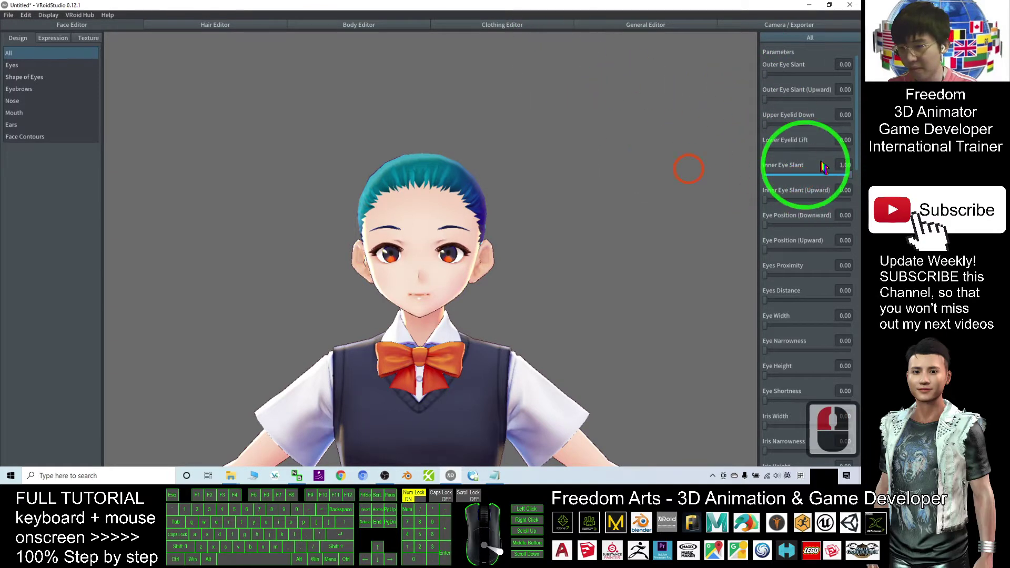
pyautogui.moveTo(844, 179); pyautogui.dragTo(818, 177)
pyautogui.doubleClick(505, 6)
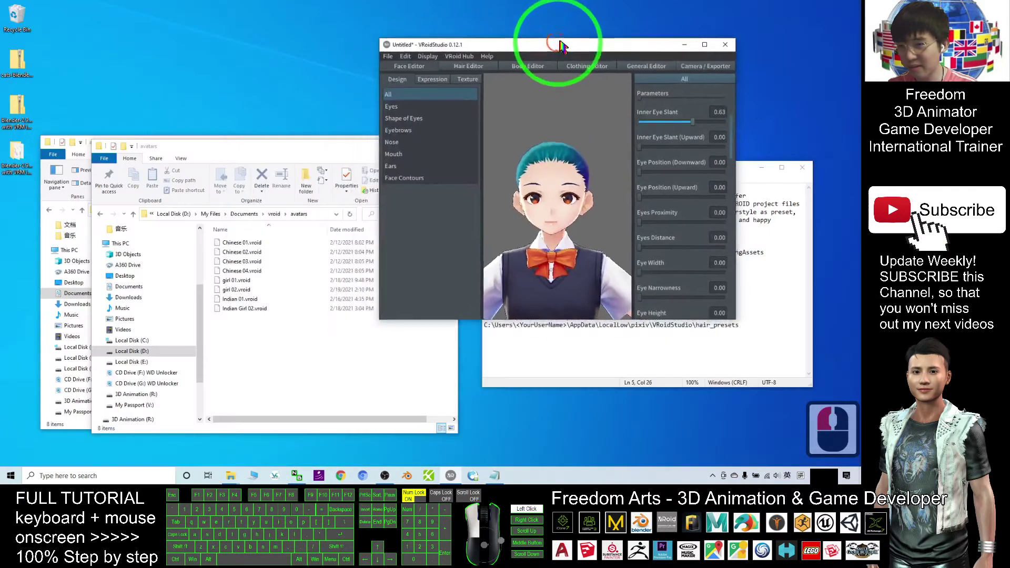
# Save the avatar with Save As under the name 'demo save 01'.
pyautogui.click(389, 55)
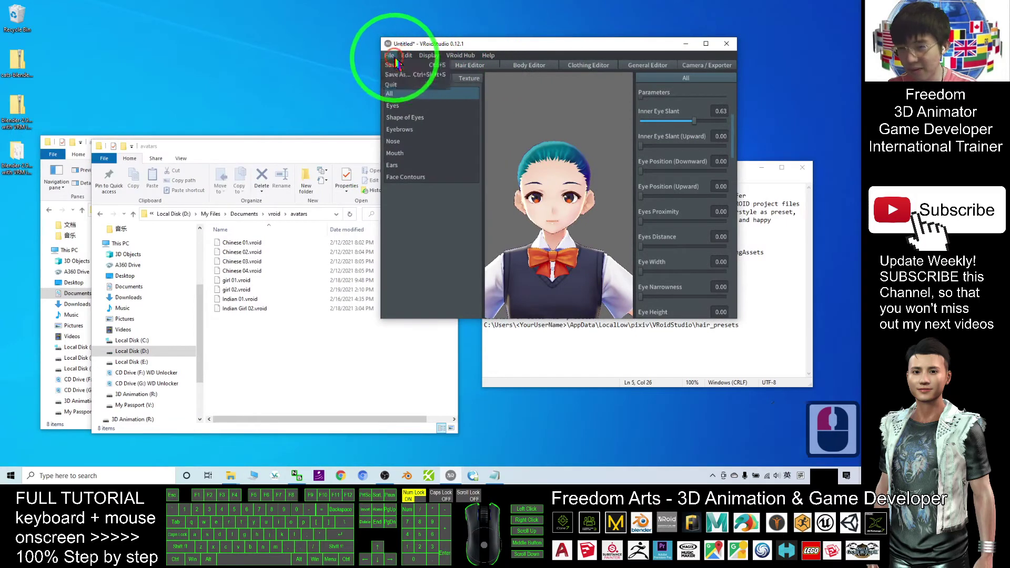
pyautogui.click(400, 75)
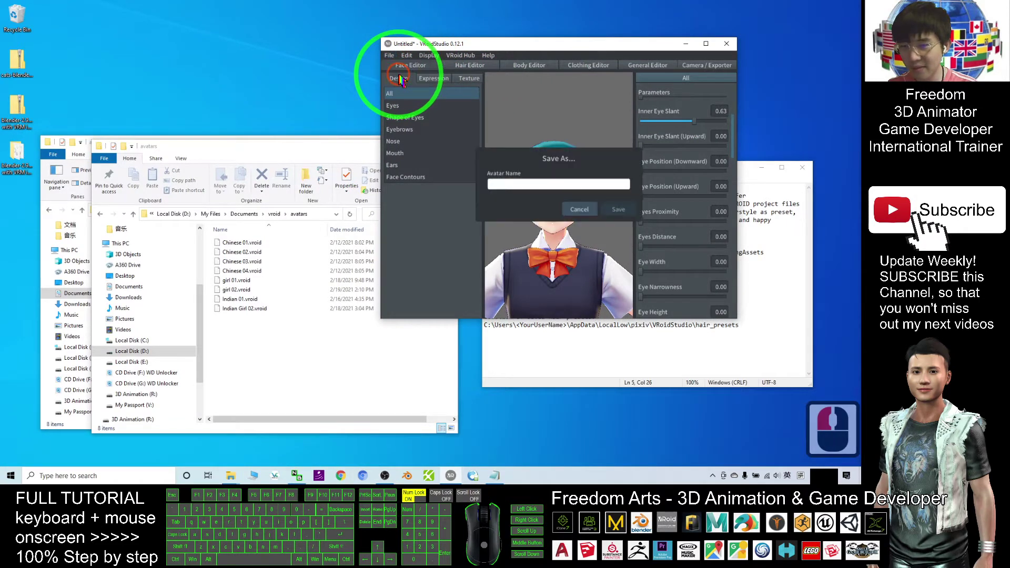
pyautogui.click(511, 187)
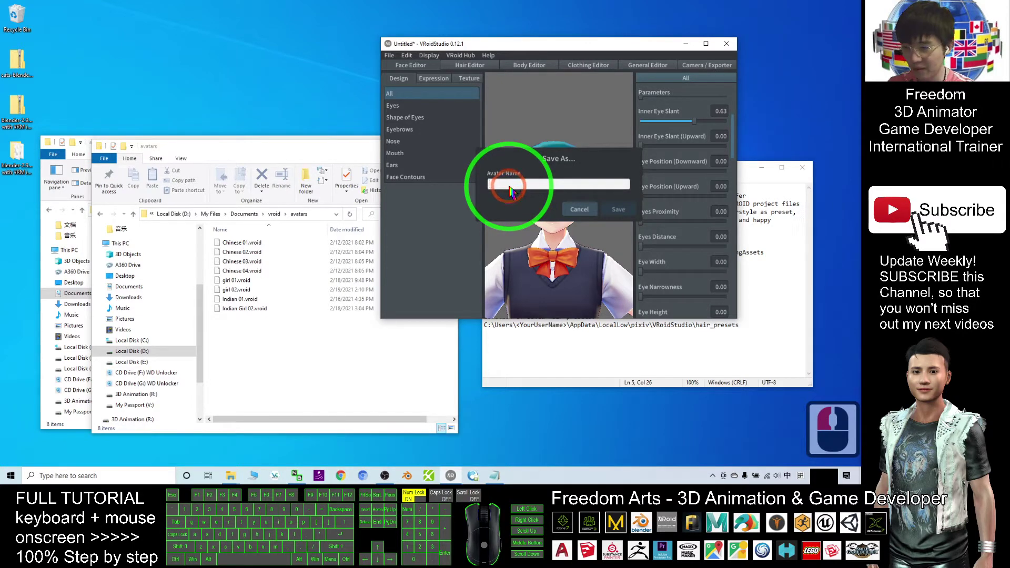
pyautogui.write('d')
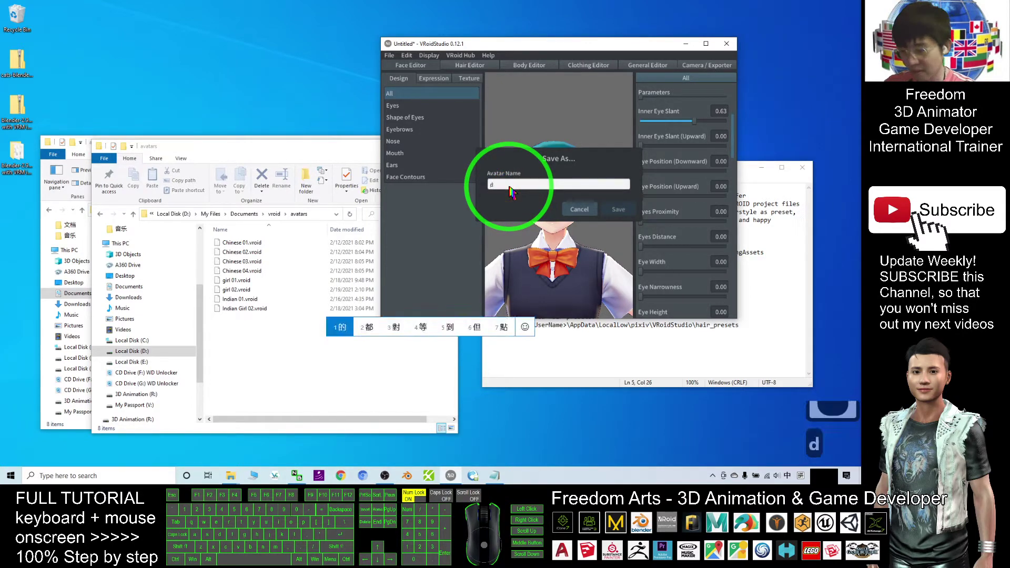
pyautogui.press('BackSpace')
pyautogui.press('BackSpace')
pyautogui.write('demo save 01')
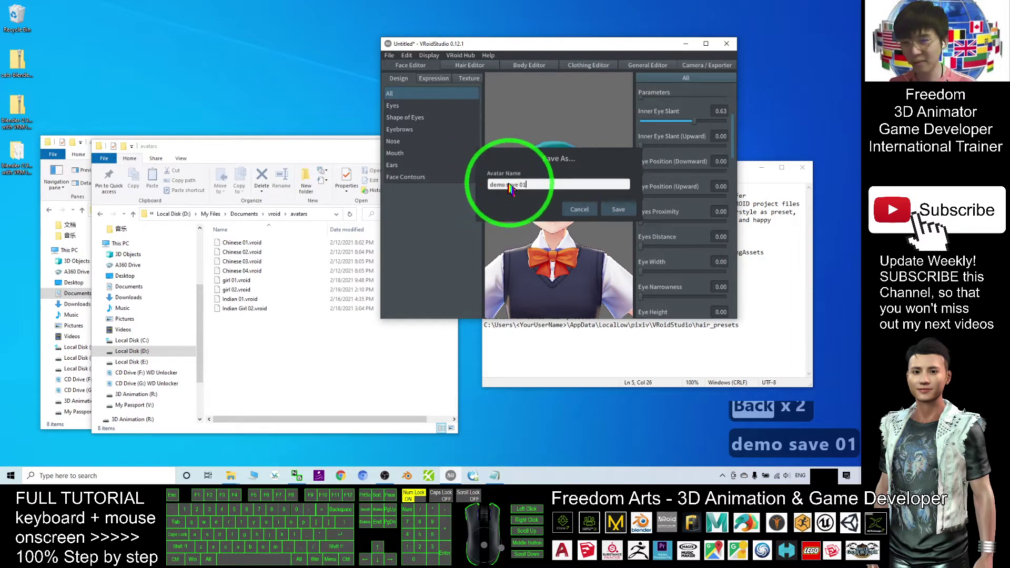
pyautogui.click(618, 210)
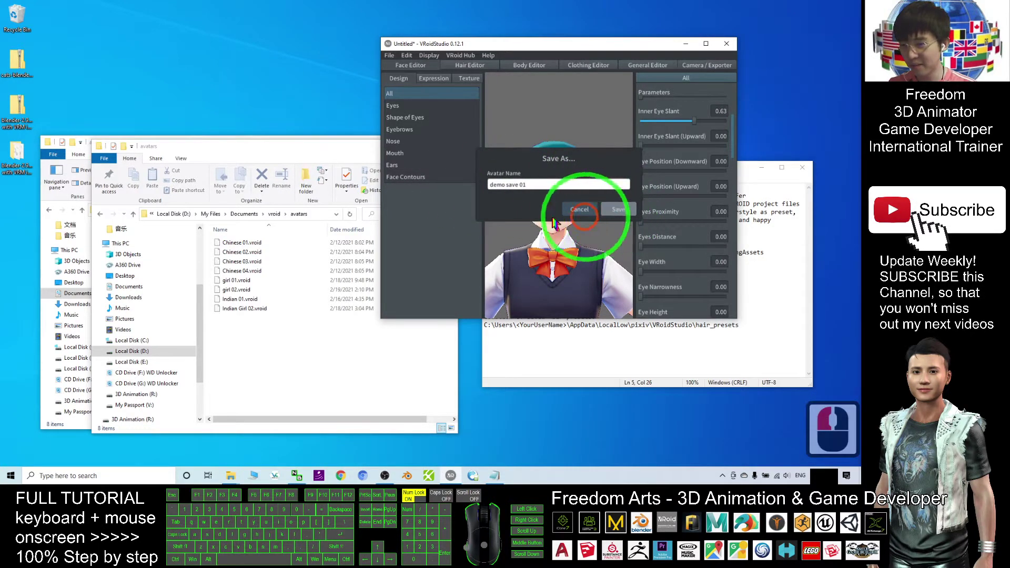
pyautogui.moveTo(283, 151); pyautogui.dragTo(255, 133)
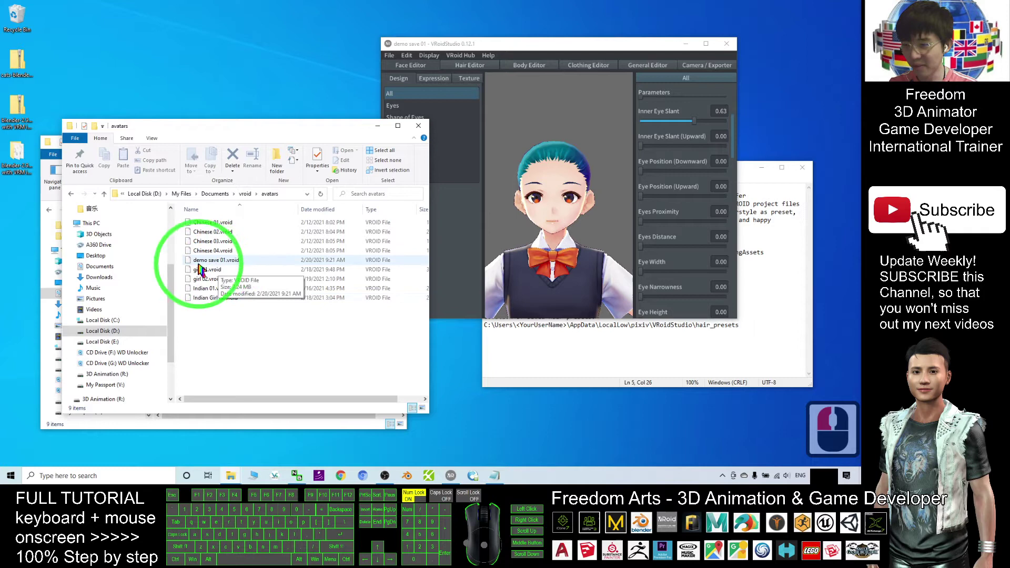
# Browse a second window to Documents\vroid\avatars, open demo save 01.vroid, and reposition the window.
pyautogui.click(237, 260)
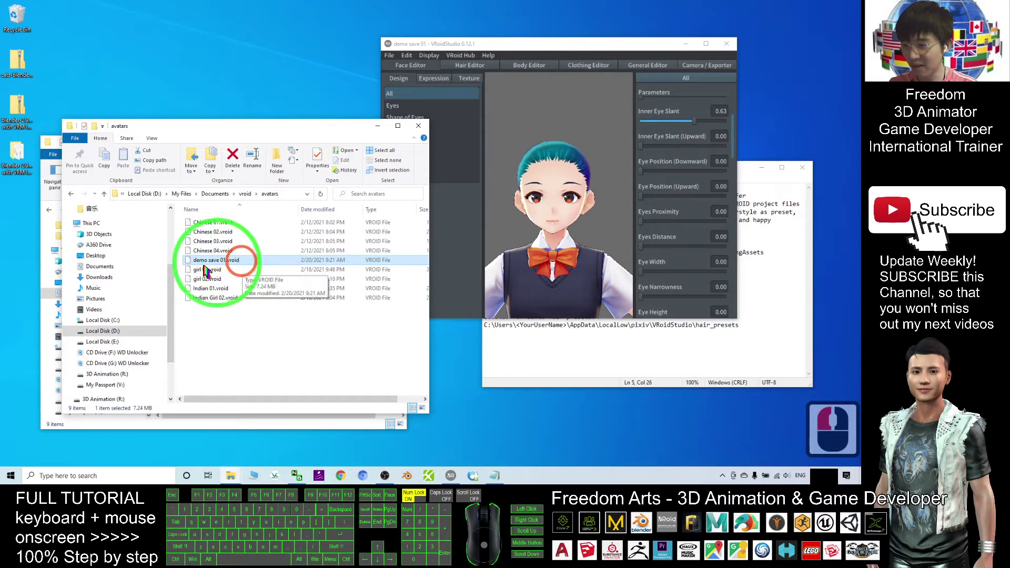
pyautogui.click(103, 268)
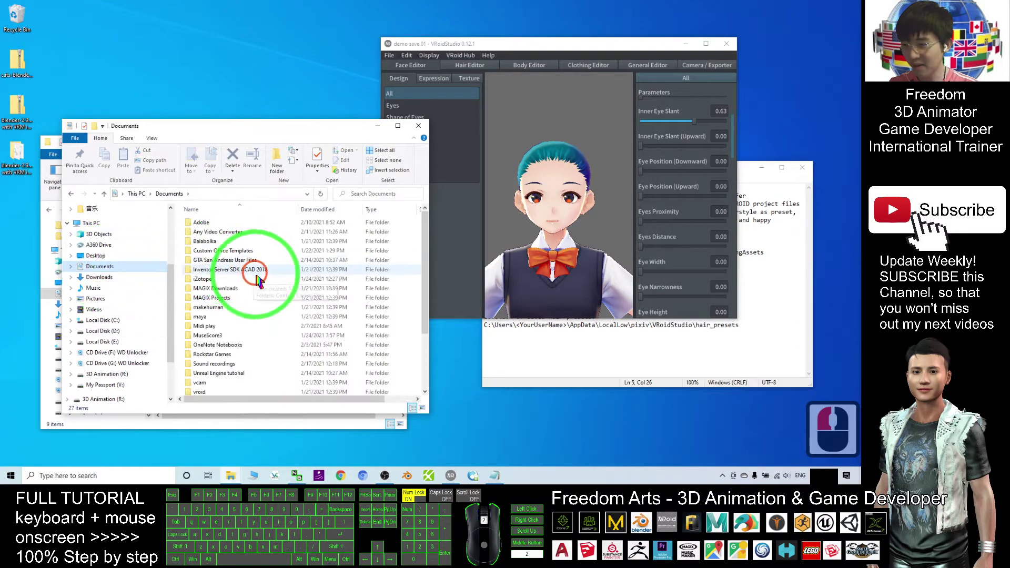
pyautogui.scroll(-4, 203, 337)
pyautogui.doubleClick(199, 316)
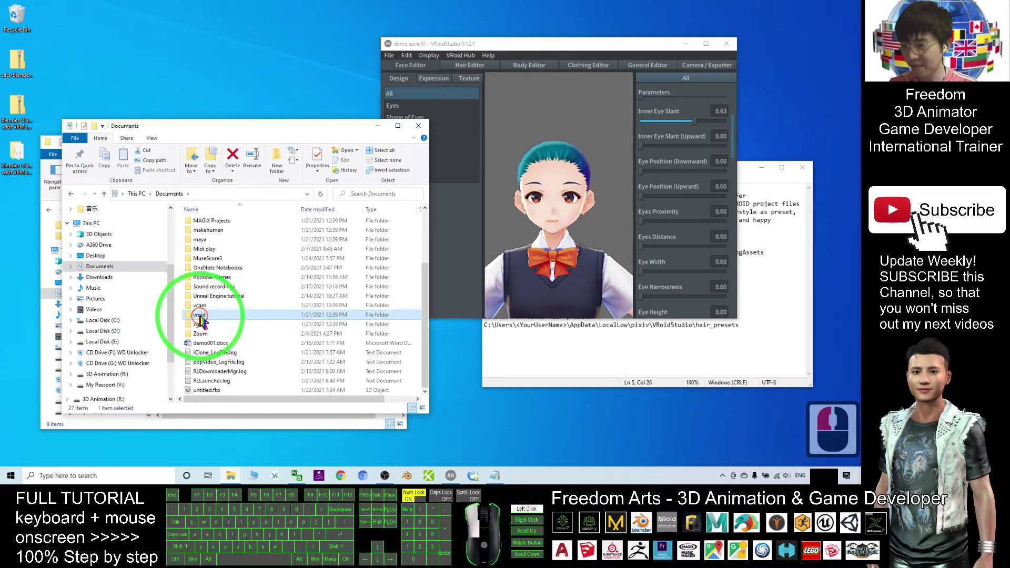
pyautogui.doubleClick(211, 231)
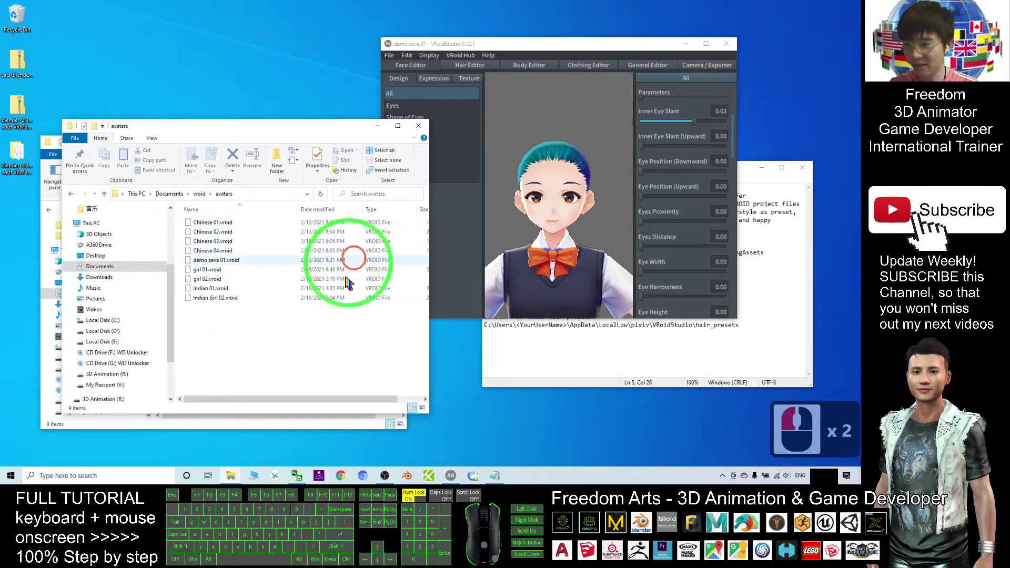
pyautogui.click(231, 263)
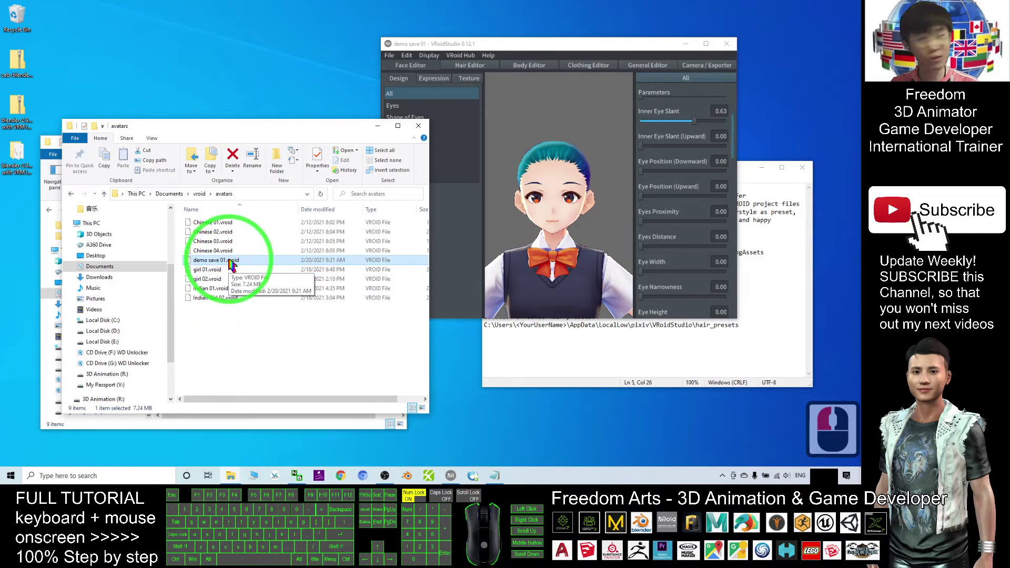
pyautogui.doubleClick(223, 263)
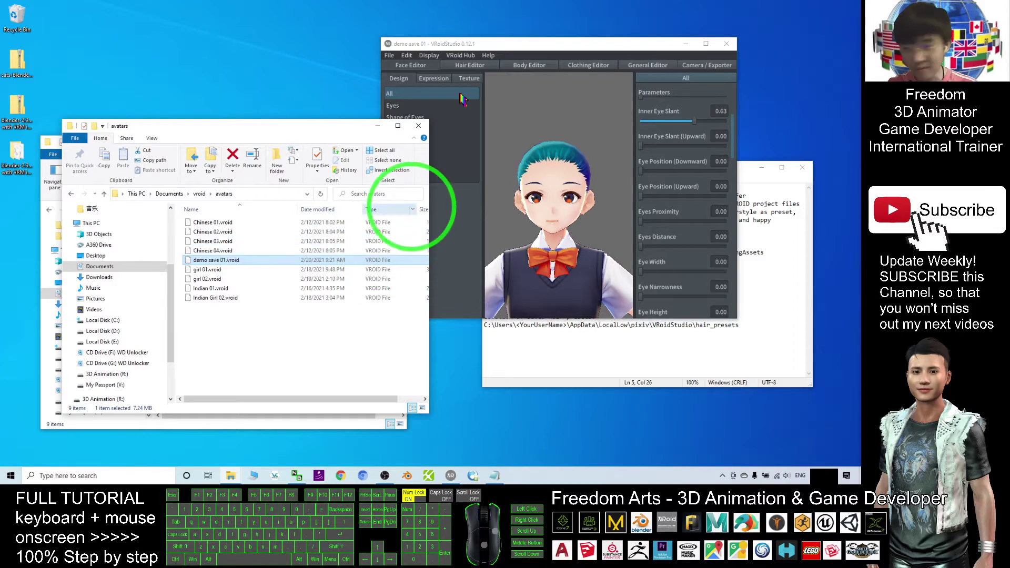
pyautogui.moveTo(271, 125); pyautogui.dragTo(543, 143)
# Back out of the avatars folder, then close and relaunch VRoid Studio from the taskbar.
pyautogui.click(50, 211)
pyautogui.click(50, 210)
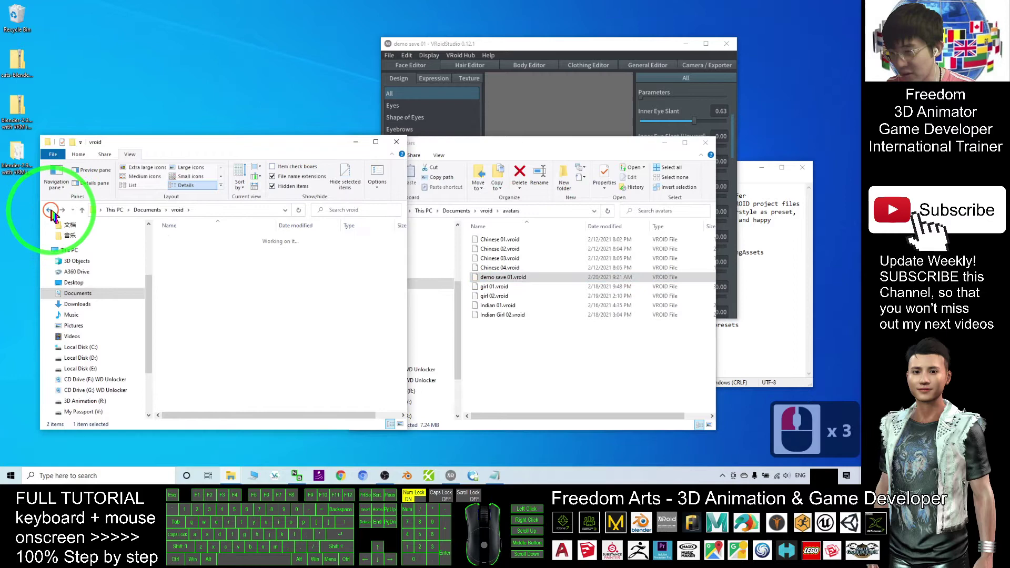
pyautogui.click(49, 211)
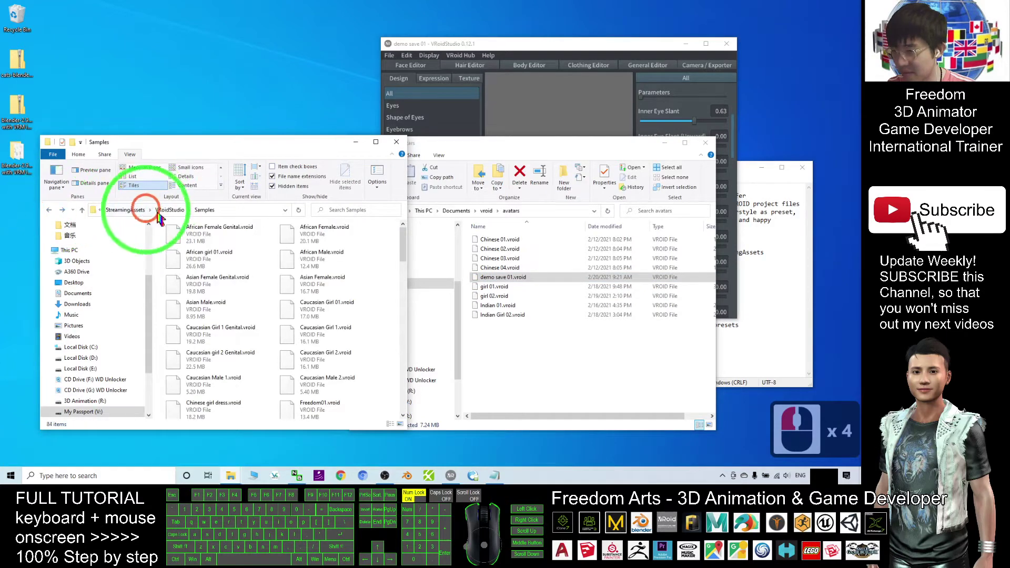
pyautogui.click(489, 46)
pyautogui.moveTo(489, 46); pyautogui.dragTo(514, 55)
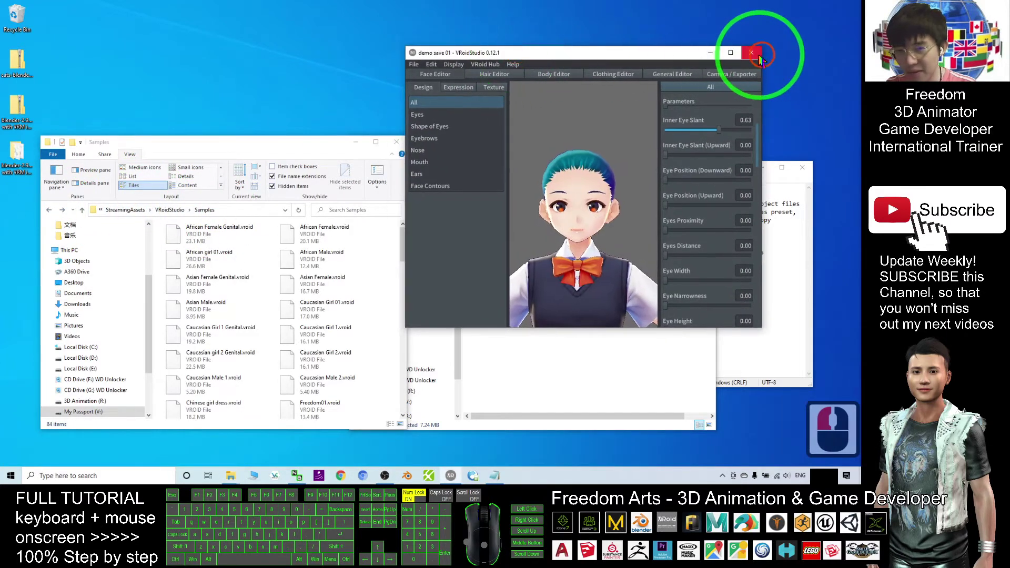
pyautogui.click(188, 210)
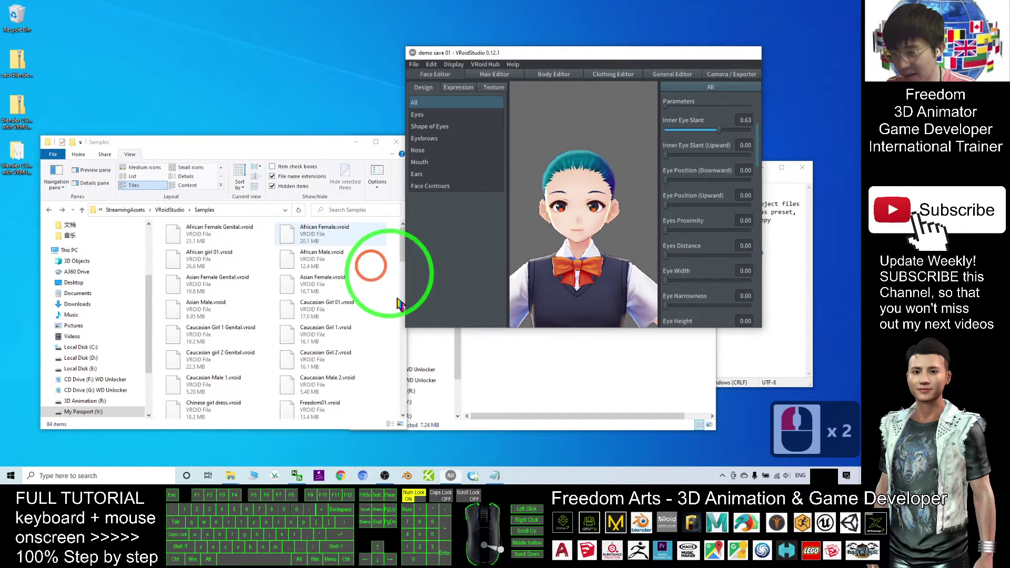
pyautogui.click(398, 380)
pyautogui.click(451, 475)
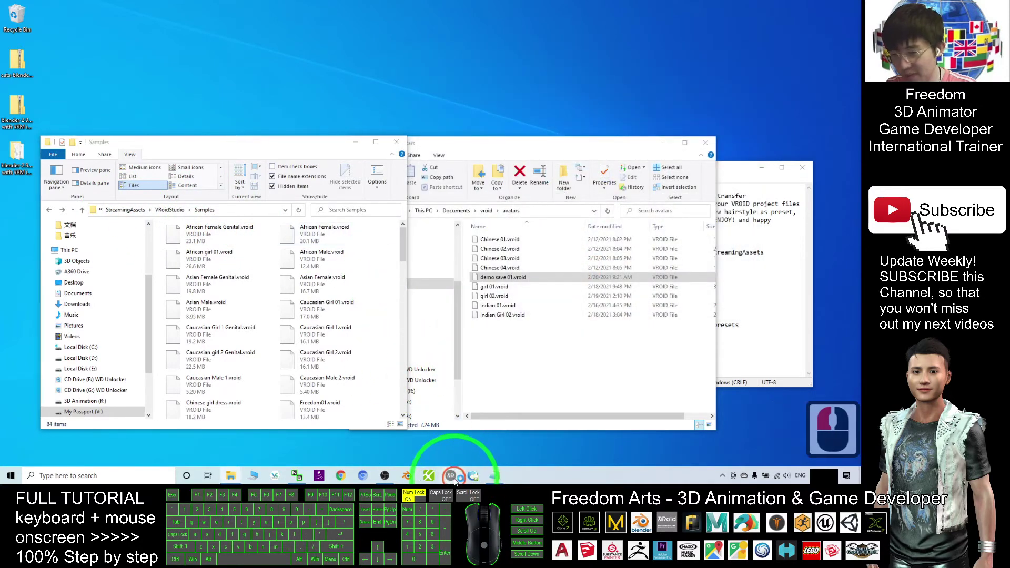
# Browse VRoidStudio-v0.12.1-win > VRoidStudio_Data > StreamingAssets to the Samples folder of 84 .vroid files.
pyautogui.click(151, 210)
pyautogui.moveTo(218, 142); pyautogui.dragTo(190, 117)
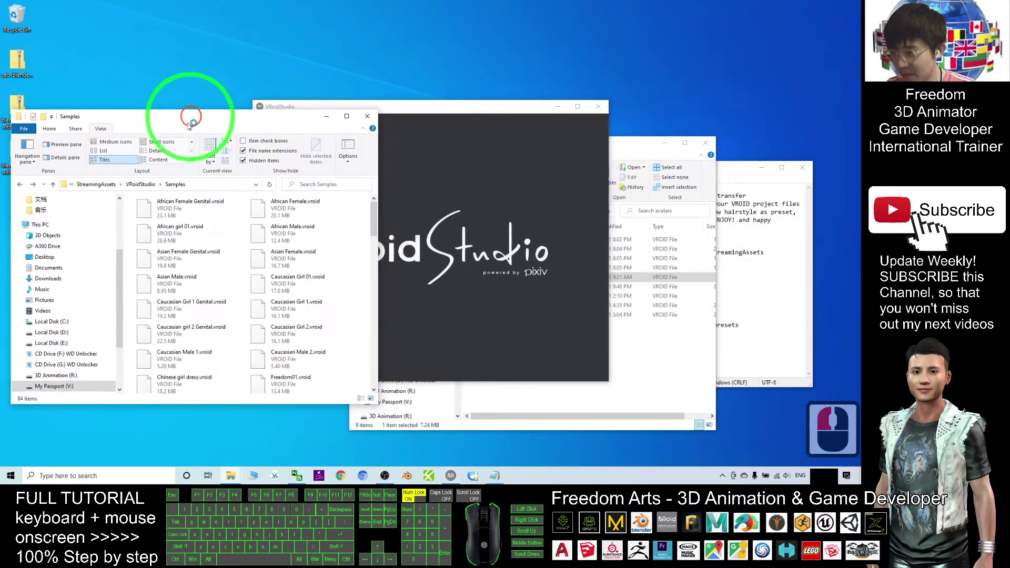
pyautogui.click(19, 184)
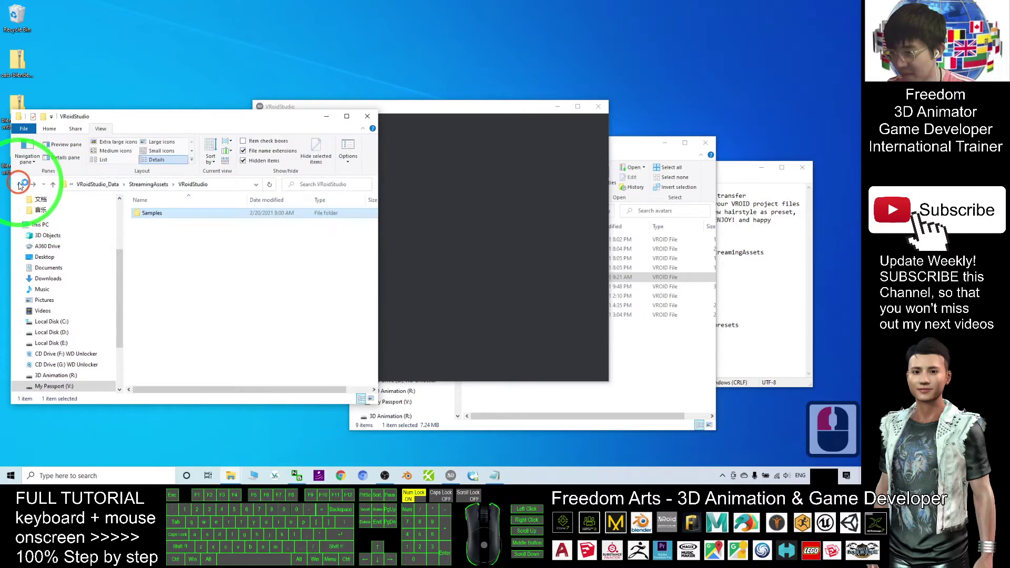
pyautogui.click(98, 184)
pyautogui.click(110, 185)
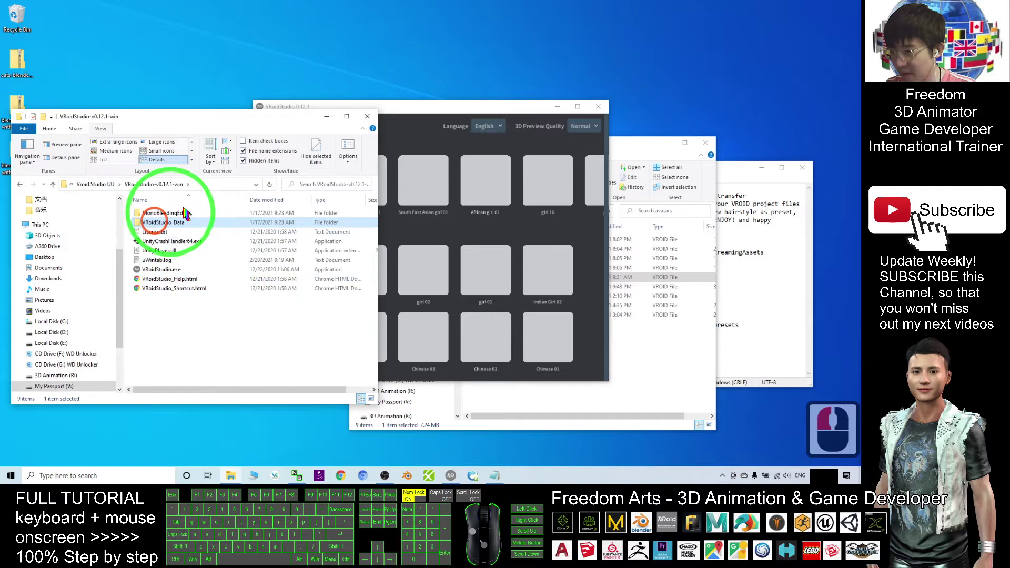
pyautogui.doubleClick(161, 225)
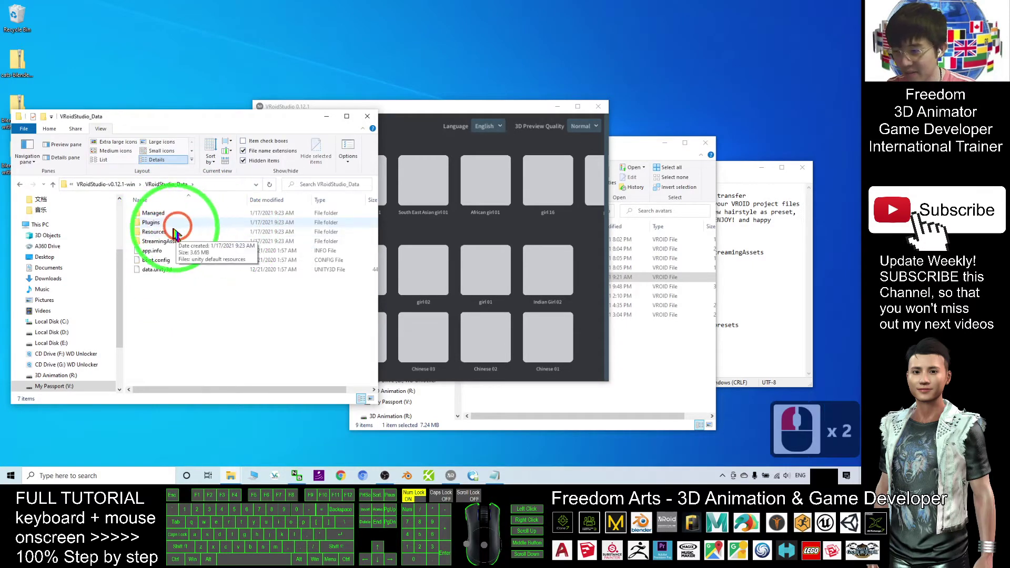
pyautogui.doubleClick(165, 241)
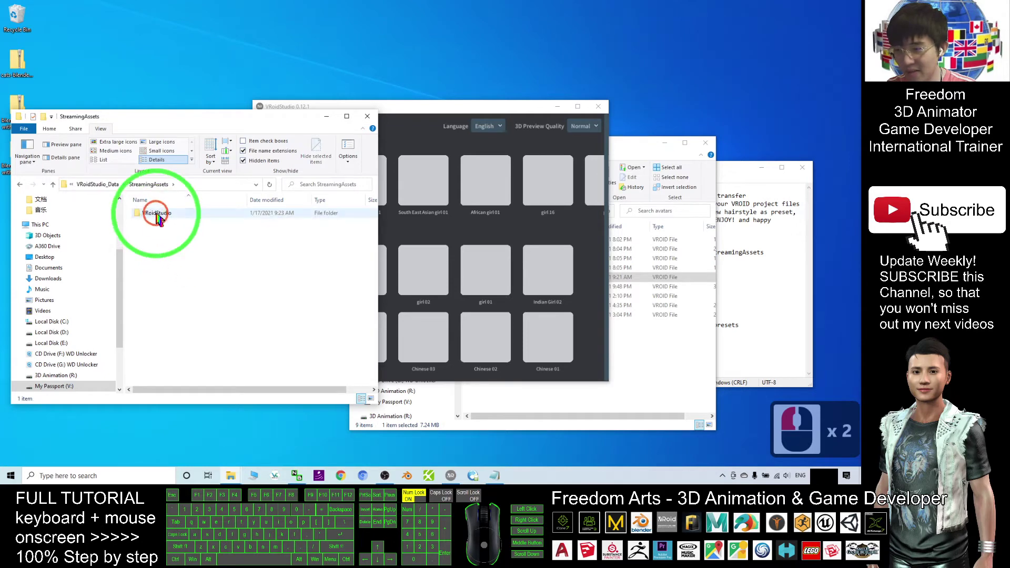
pyautogui.doubleClick(152, 214)
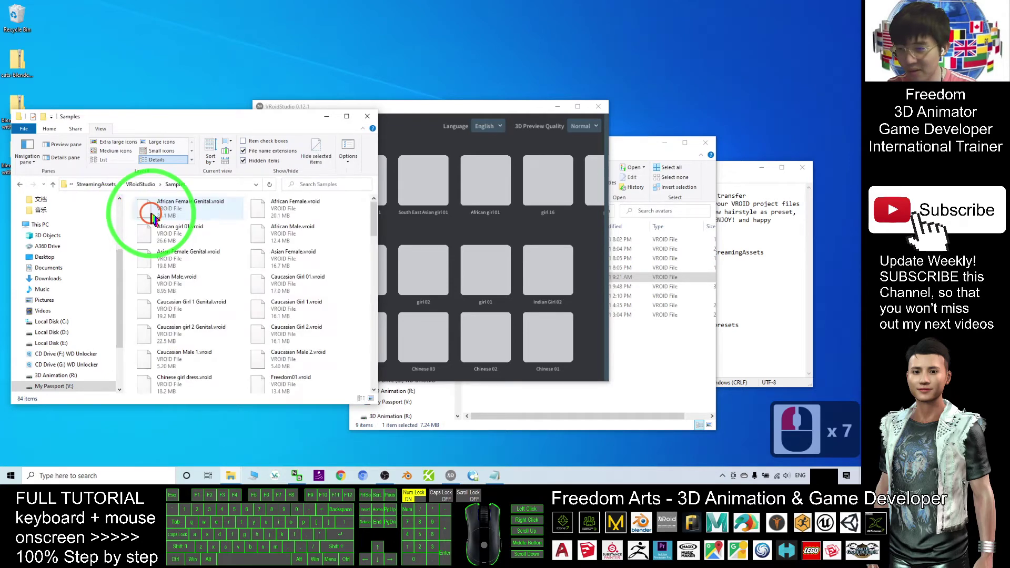
pyautogui.moveTo(231, 116); pyautogui.dragTo(253, 126)
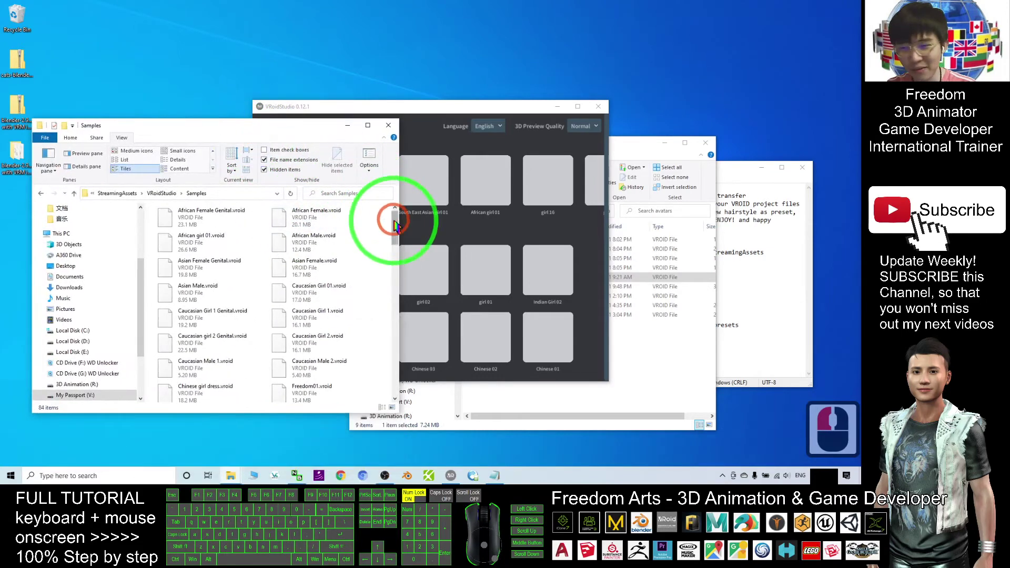
pyautogui.moveTo(394, 225)
pyautogui.mouseDown()
pyautogui.moveTo(392, 298)
pyautogui.moveTo(378, 214)
pyautogui.mouseUp()
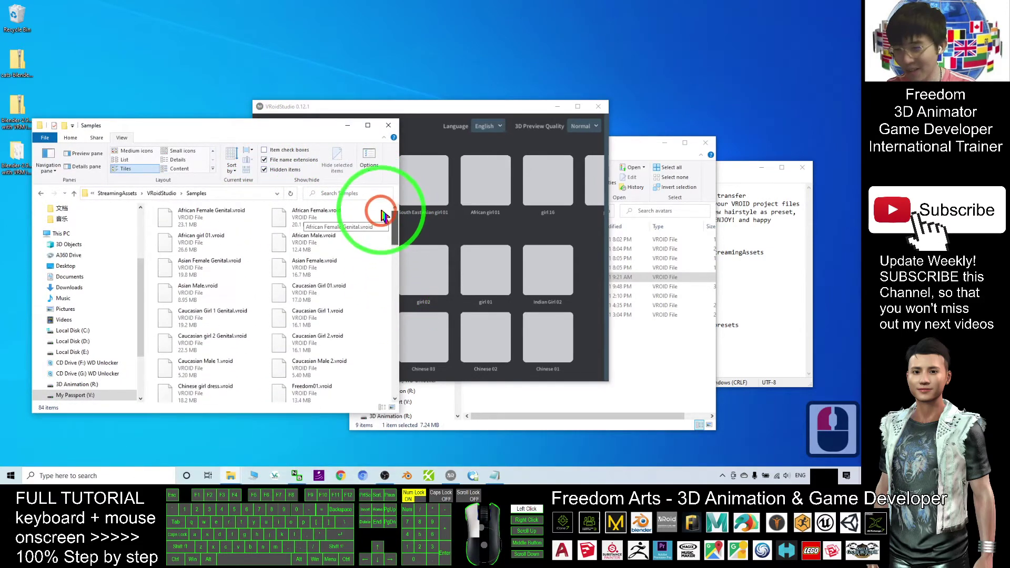
pyautogui.moveTo(623, 148)
pyautogui.mouseDown()
pyautogui.moveTo(634, 144)
pyautogui.moveTo(605, 150)
pyautogui.moveTo(610, 132)
pyautogui.mouseUp()
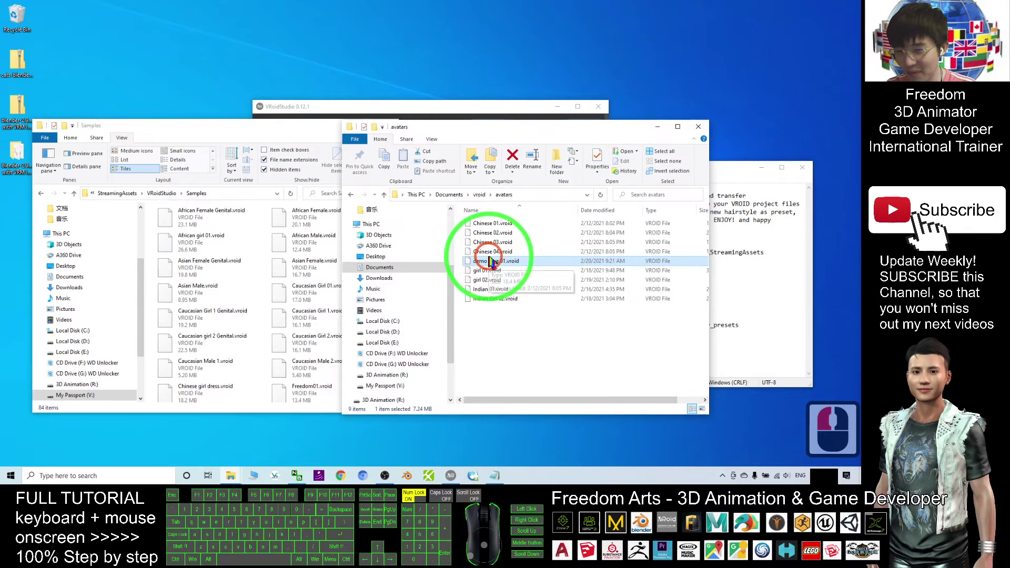
pyautogui.click(511, 322)
pyautogui.doubleClick(487, 260)
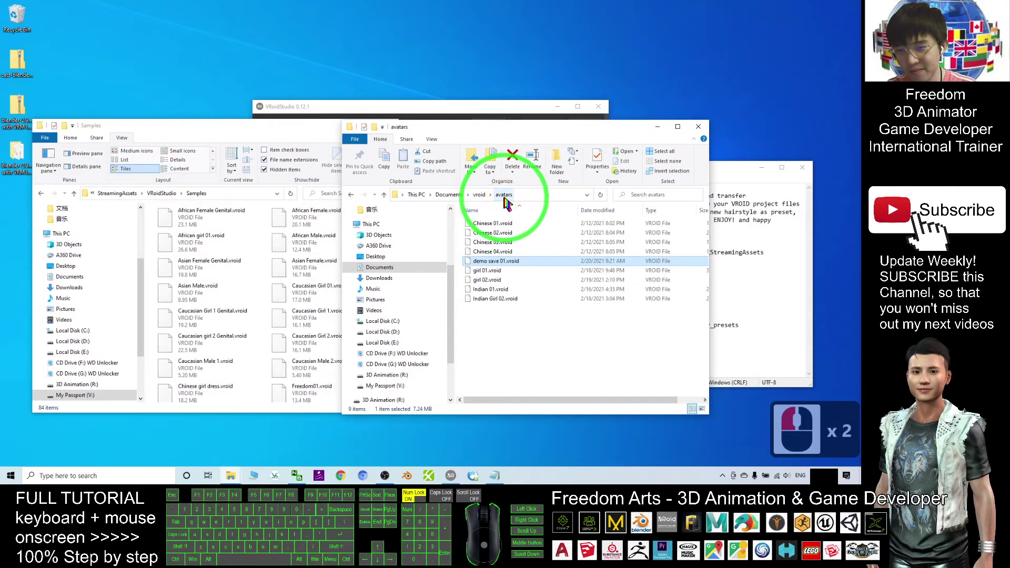
# Select all nine avatar files in the avatars folder and cut them.
pyautogui.click(209, 261)
pyautogui.click(304, 269)
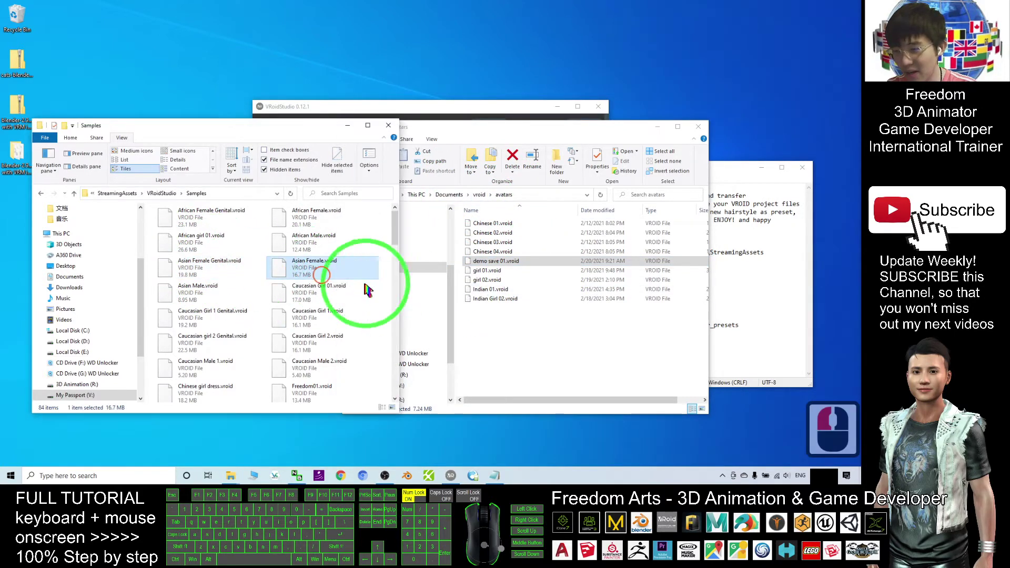
pyautogui.click(457, 264)
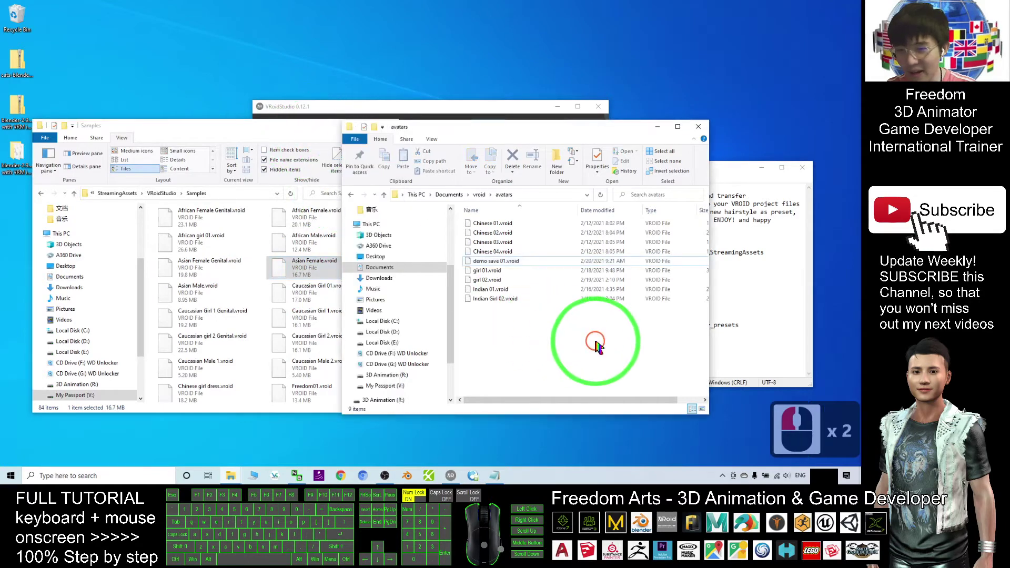
pyautogui.moveTo(597, 343); pyautogui.dragTo(446, 204)
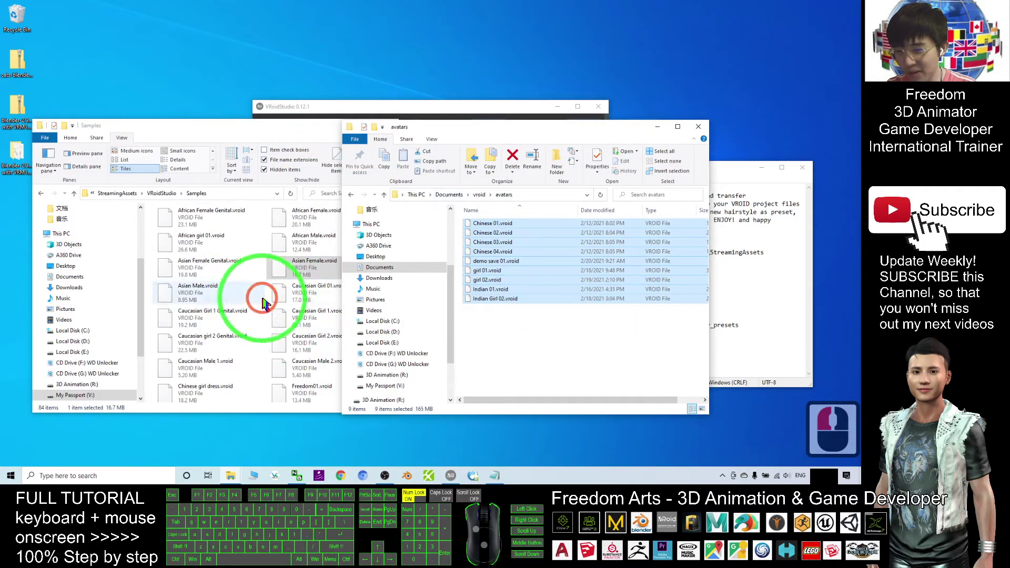
pyautogui.click(541, 316)
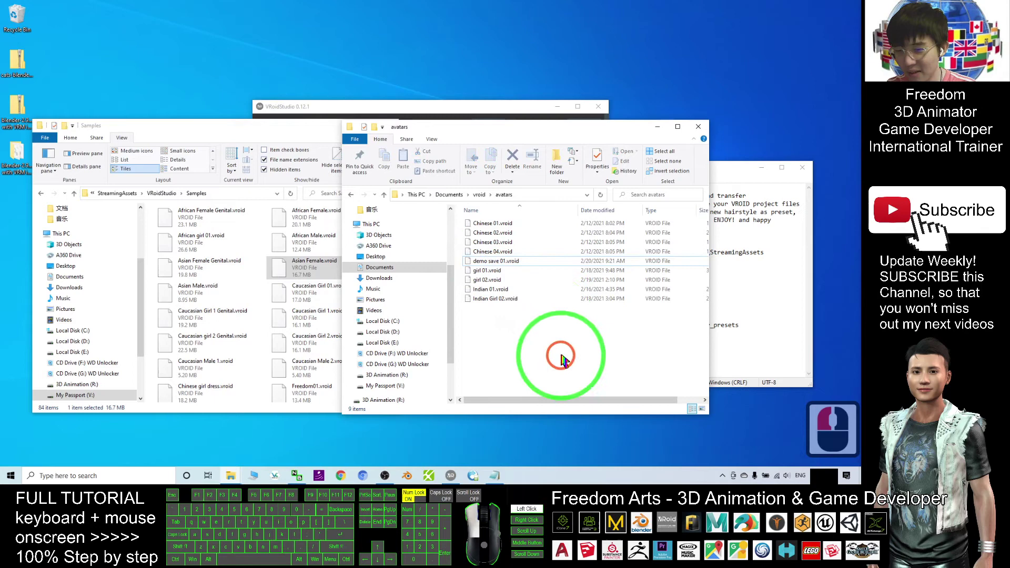
pyautogui.moveTo(584, 345); pyautogui.dragTo(520, 255)
pyautogui.rightClick(494, 235)
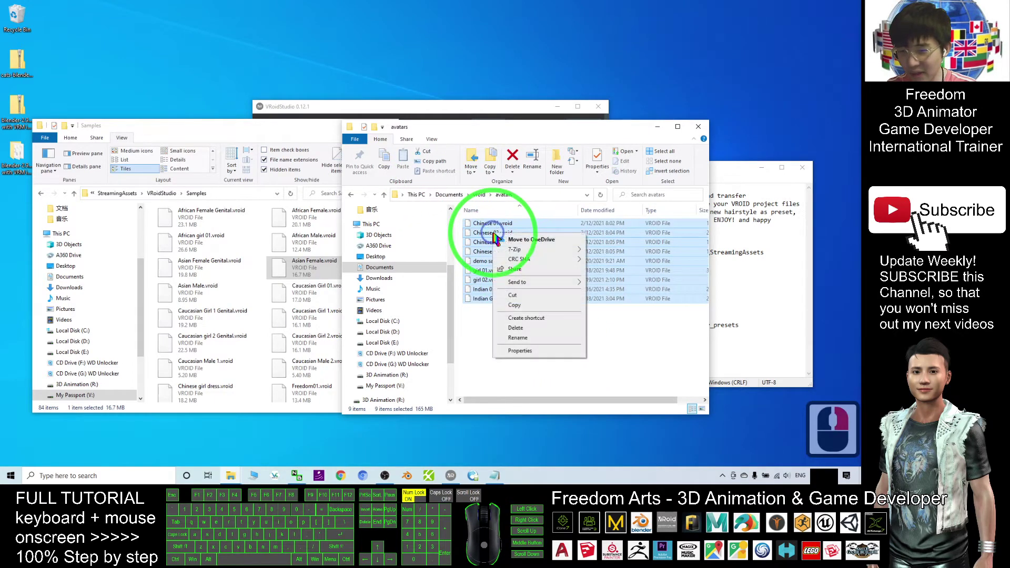
pyautogui.click(527, 304)
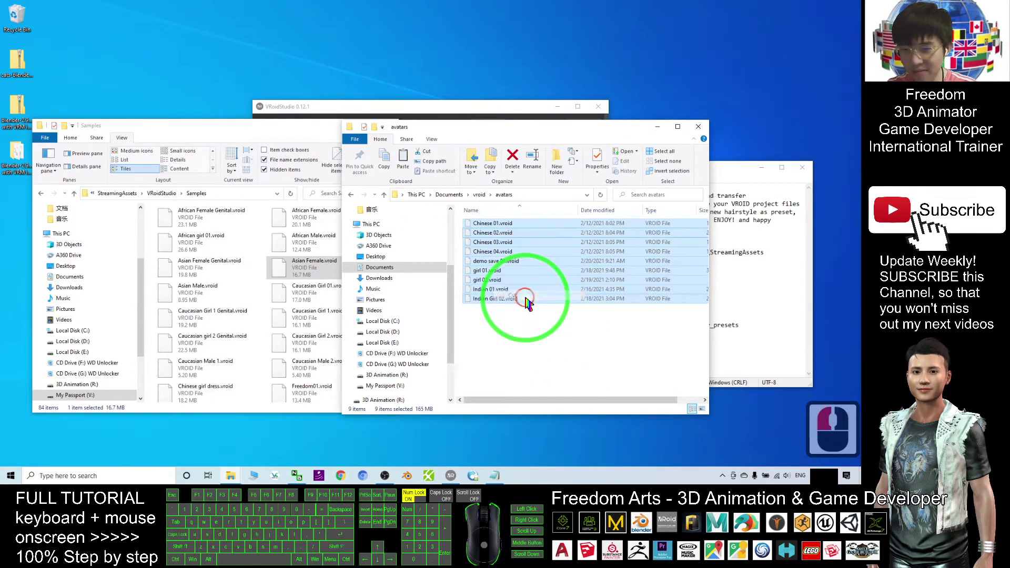
# Paste them into Samples, keeping both versions of the conflicting girl 01 and girl 02 files.
pyautogui.click(305, 243)
pyautogui.hotkey('ctrl', 'v')
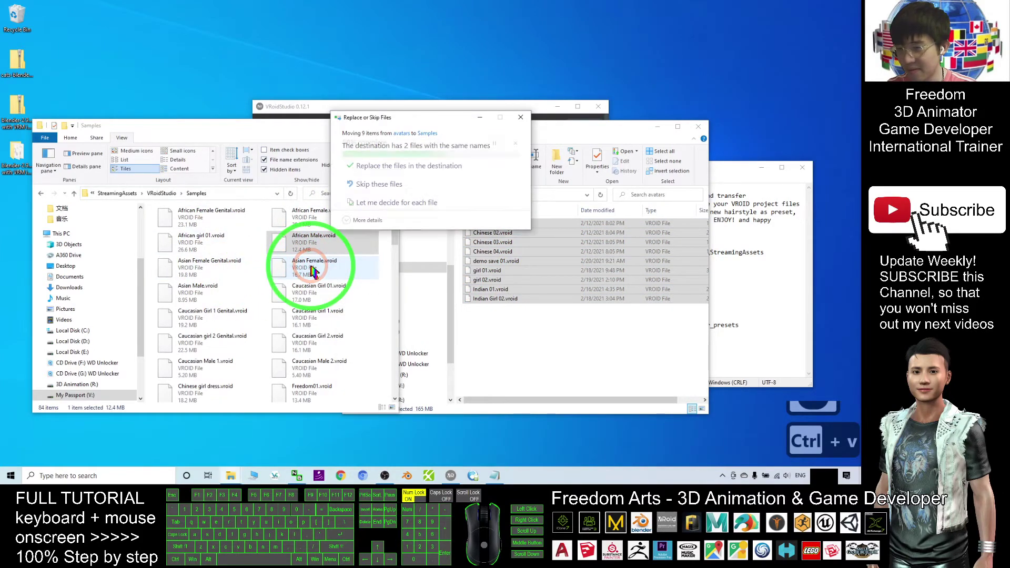
pyautogui.click(377, 203)
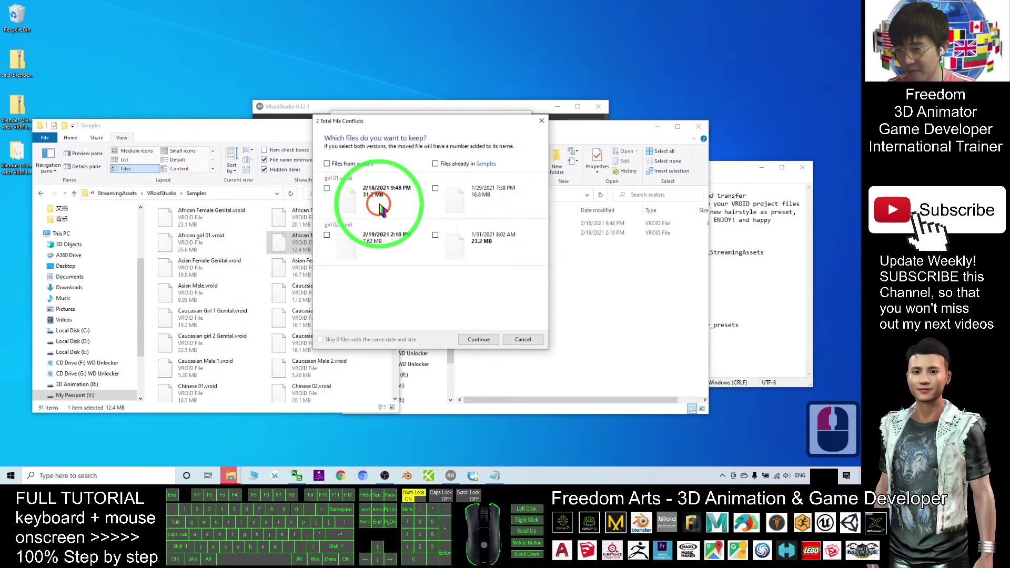
pyautogui.click(327, 164)
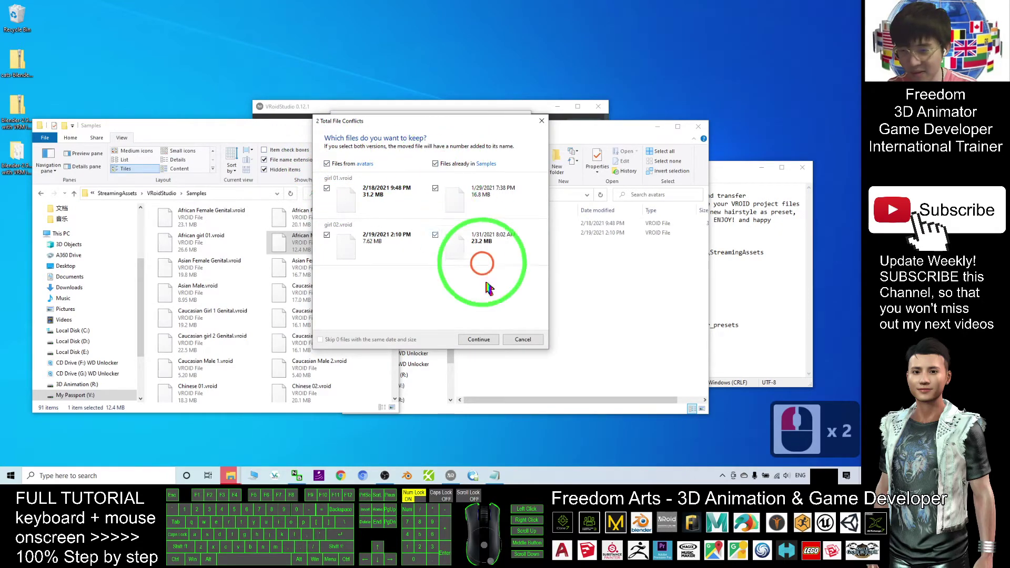
pyautogui.click(472, 340)
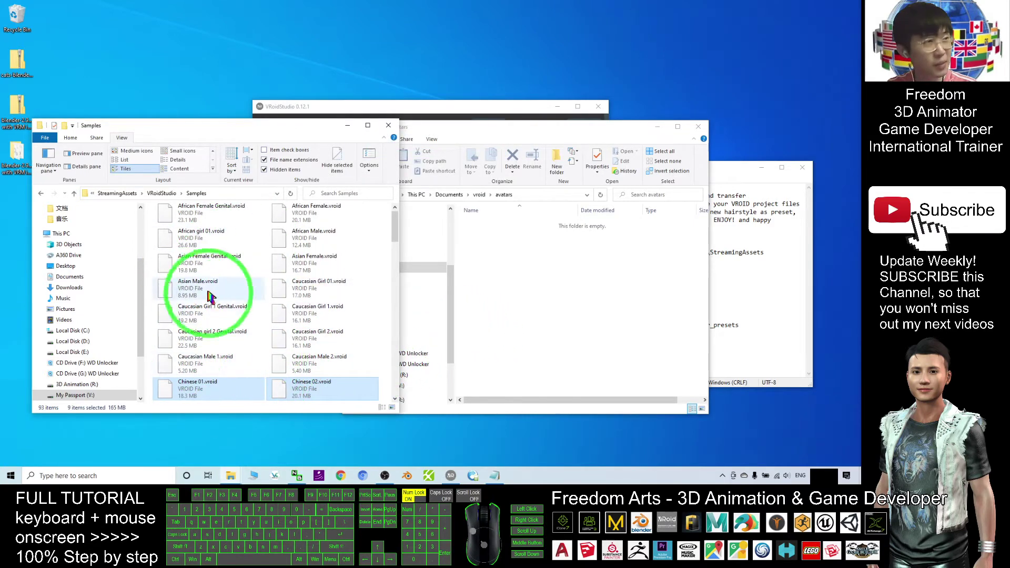
# Restart VRoid Studio so demo save 01, girl 01 (2) and girl 02 (2) appear under Sample Avatars.
pyautogui.moveTo(415, 107); pyautogui.dragTo(456, 105)
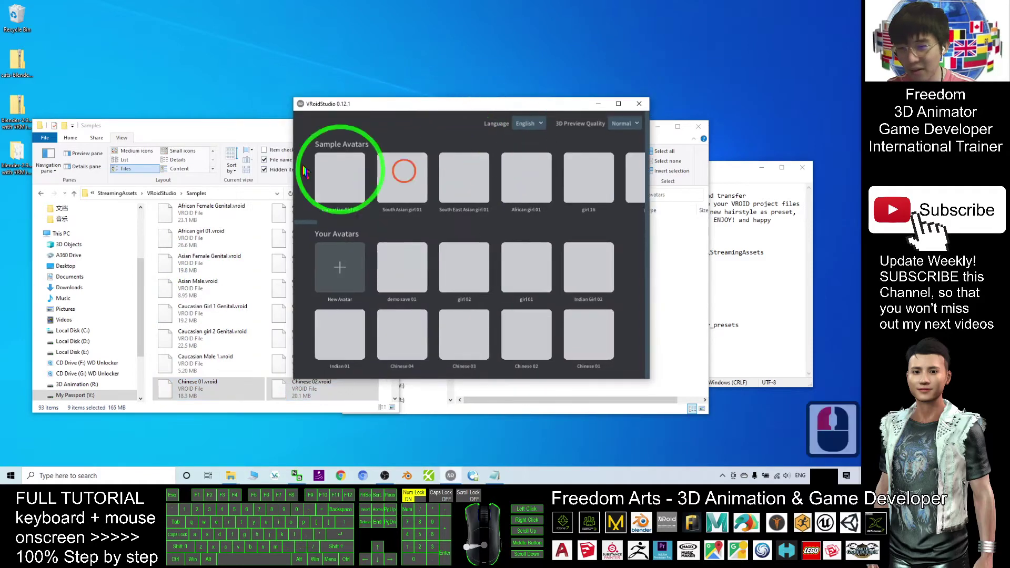
pyautogui.doubleClick(641, 105)
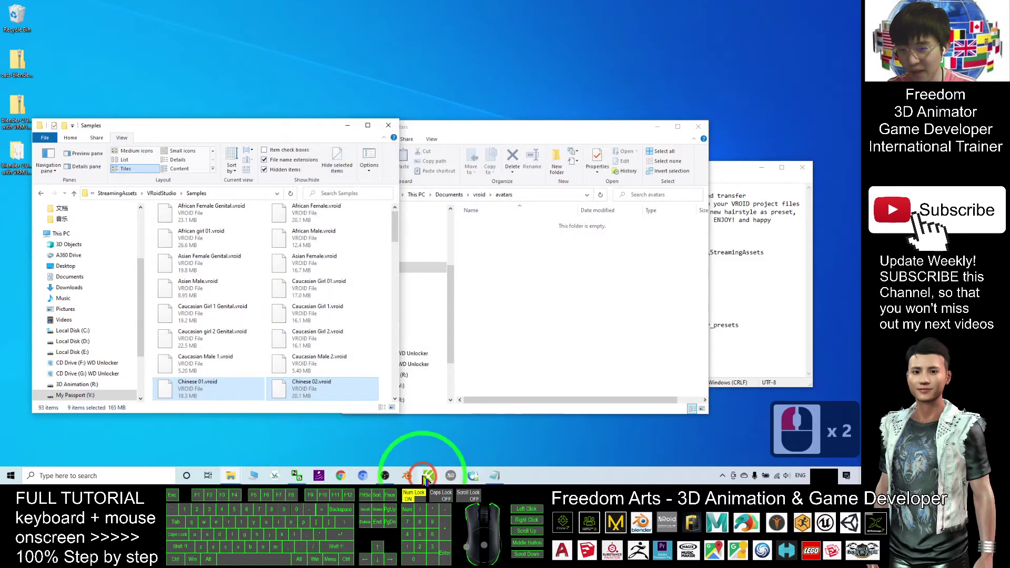
pyautogui.click(552, 288)
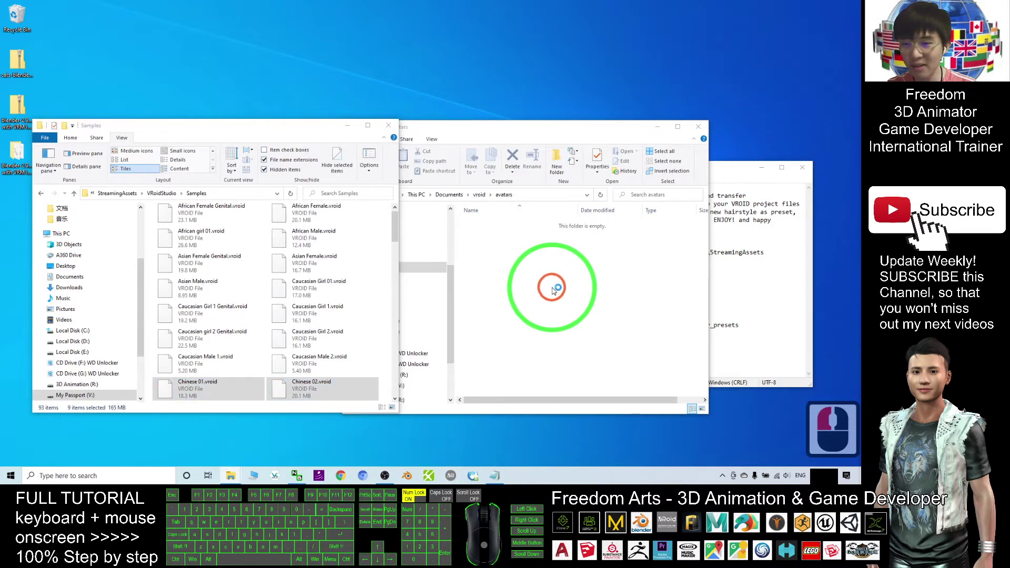
pyautogui.click(197, 238)
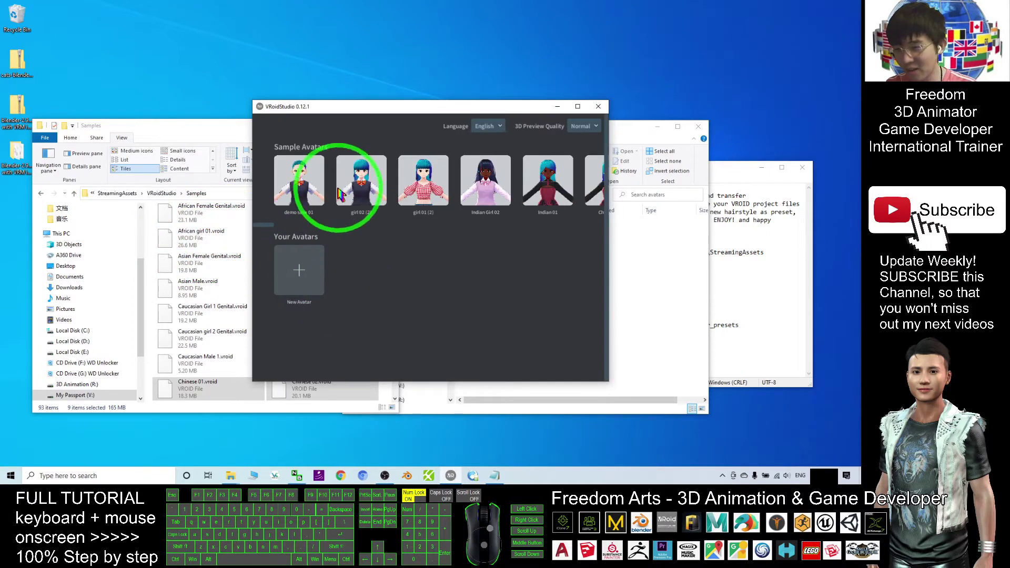
pyautogui.moveTo(265, 225); pyautogui.dragTo(212, 133)
pyautogui.click(212, 133)
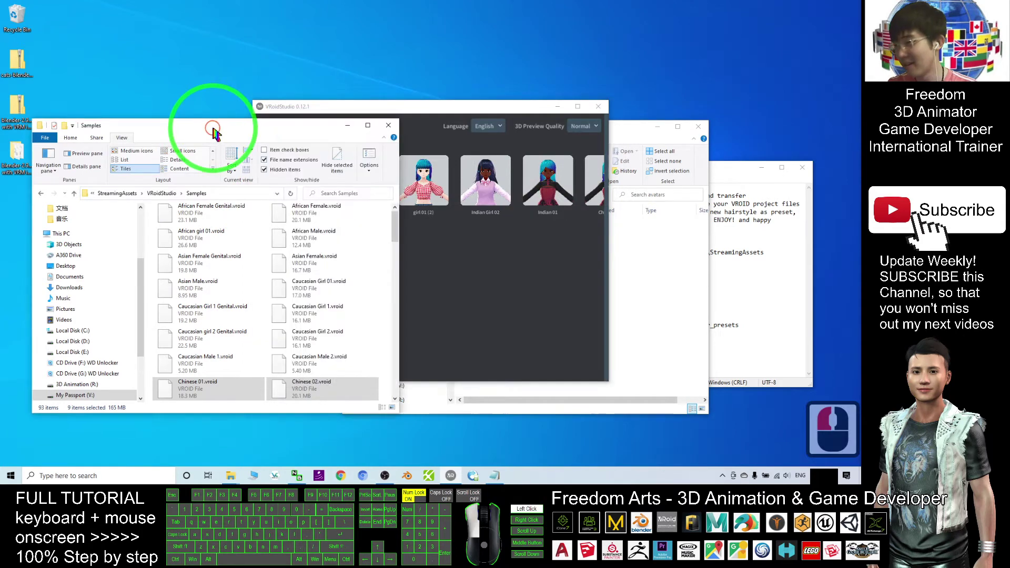
pyautogui.click(498, 330)
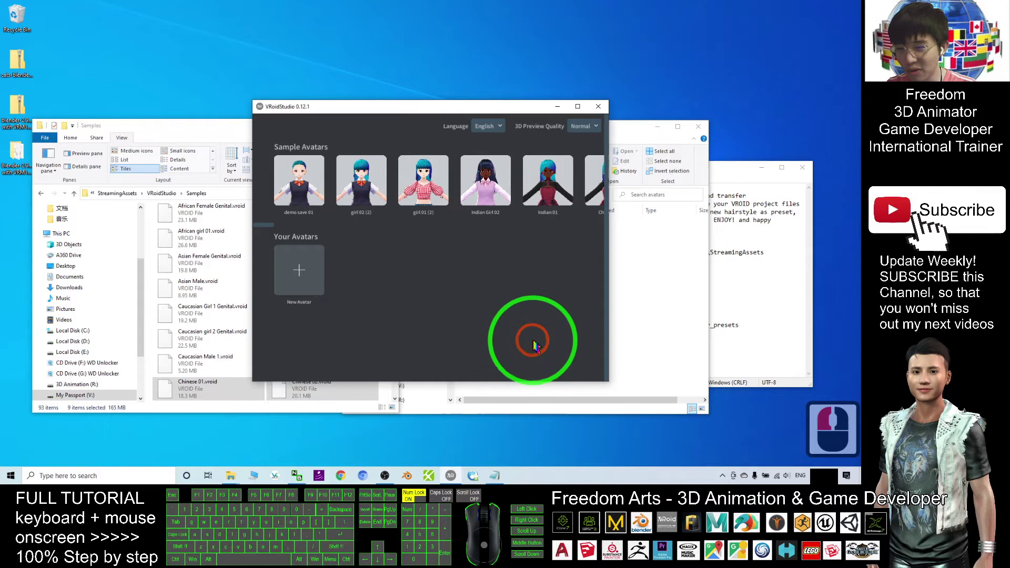
# Open the demo save 01 sample avatar and maximize the VRoid Studio window.
pyautogui.click(290, 177)
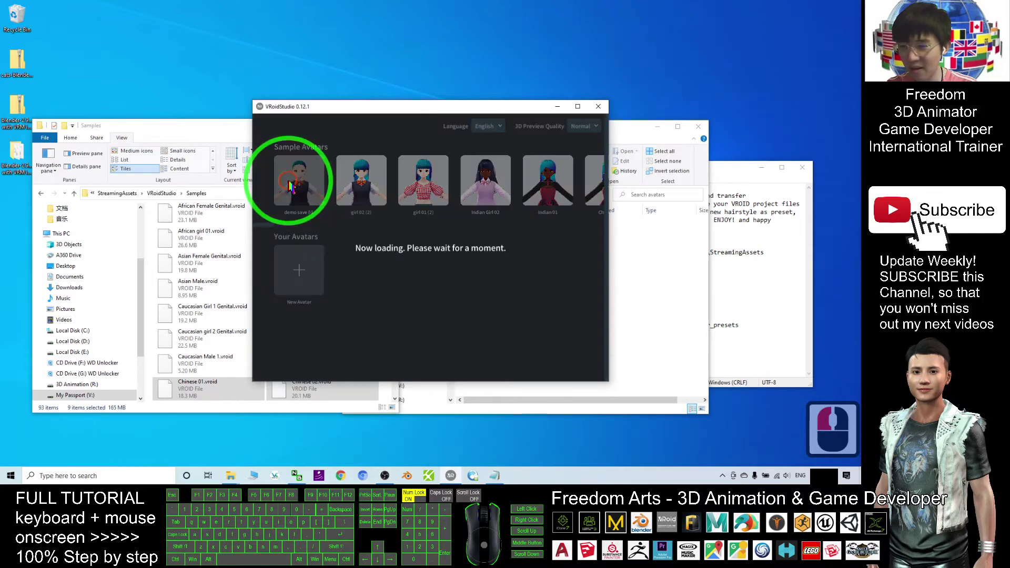
pyautogui.click(747, 258)
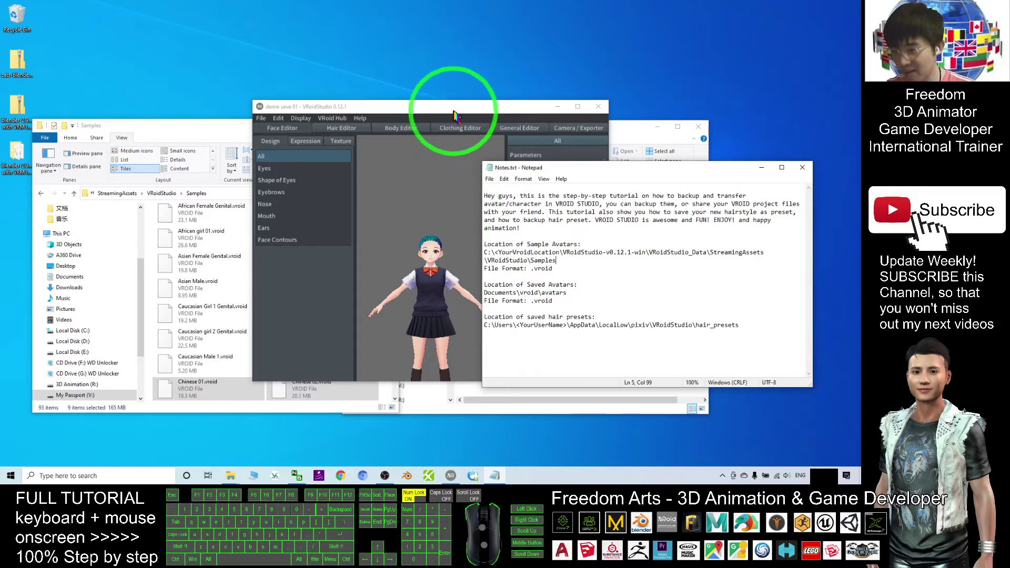
pyautogui.moveTo(453, 110); pyautogui.dragTo(428, 1)
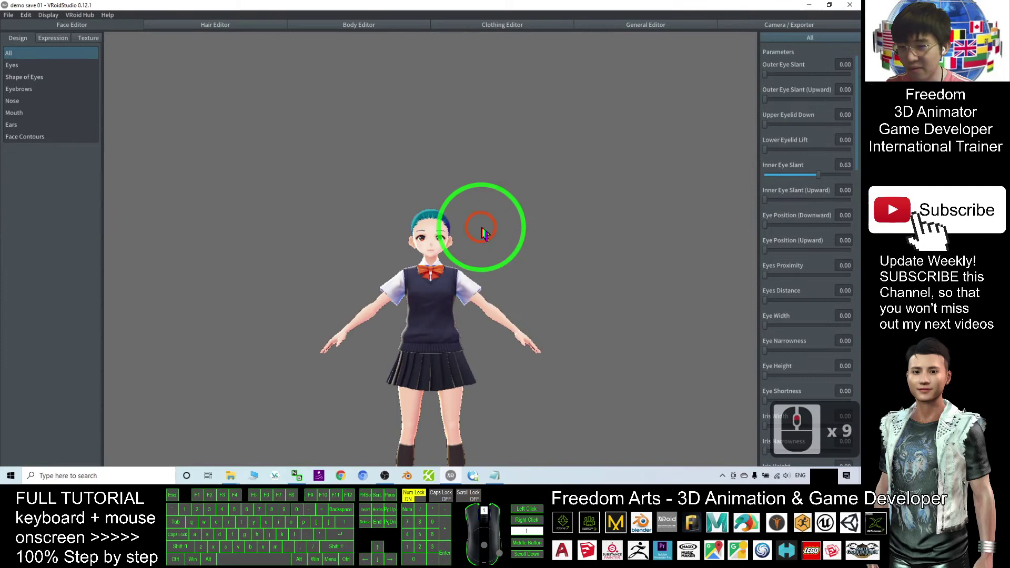
pyautogui.scroll(20, 484, 231)
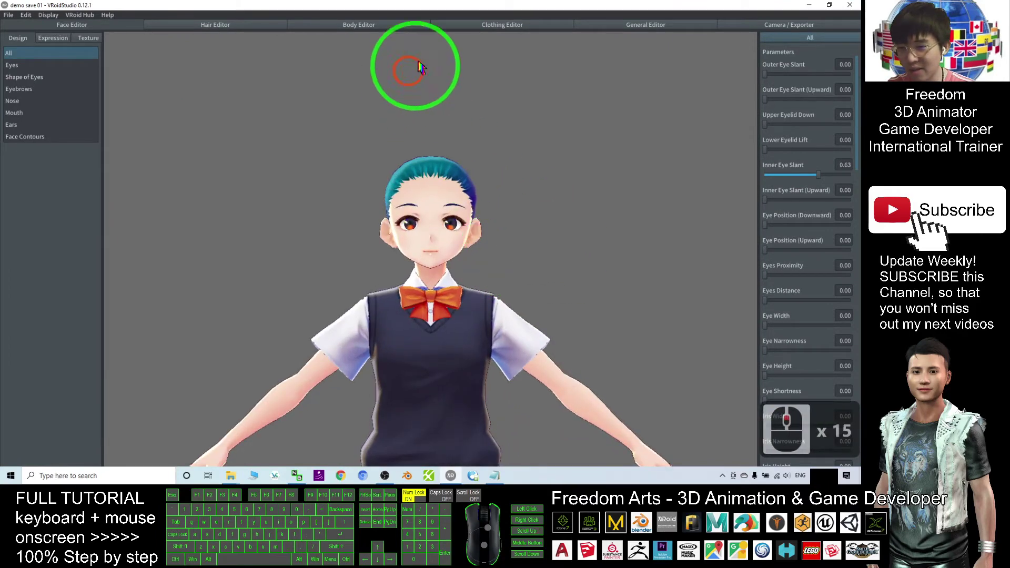
pyautogui.click(245, 26)
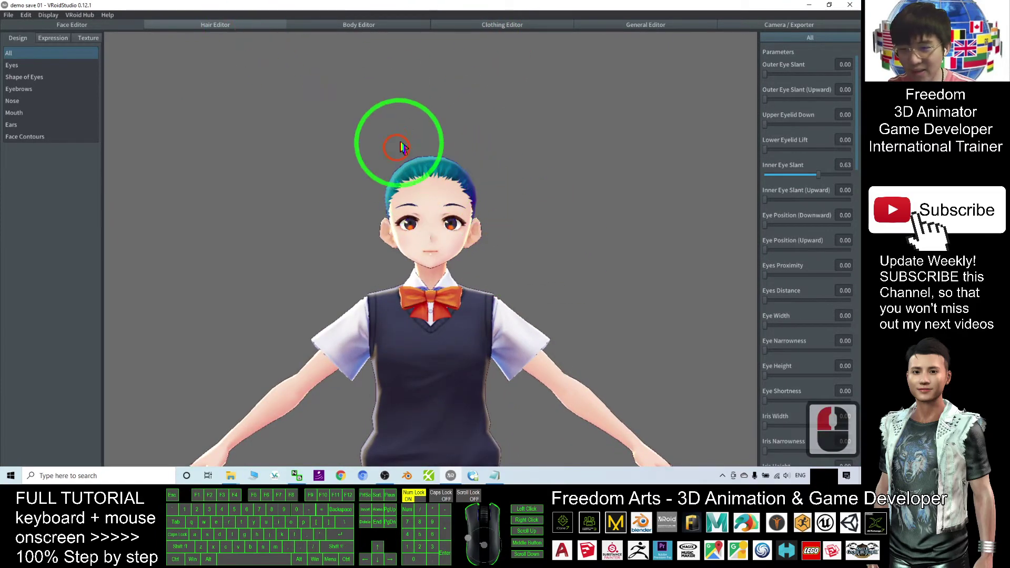
# Brush four hair strands from the crown over the forehead, creating Freehand Group 1.
pyautogui.moveTo(613, 180); pyautogui.dragTo(591, 238, button='right')
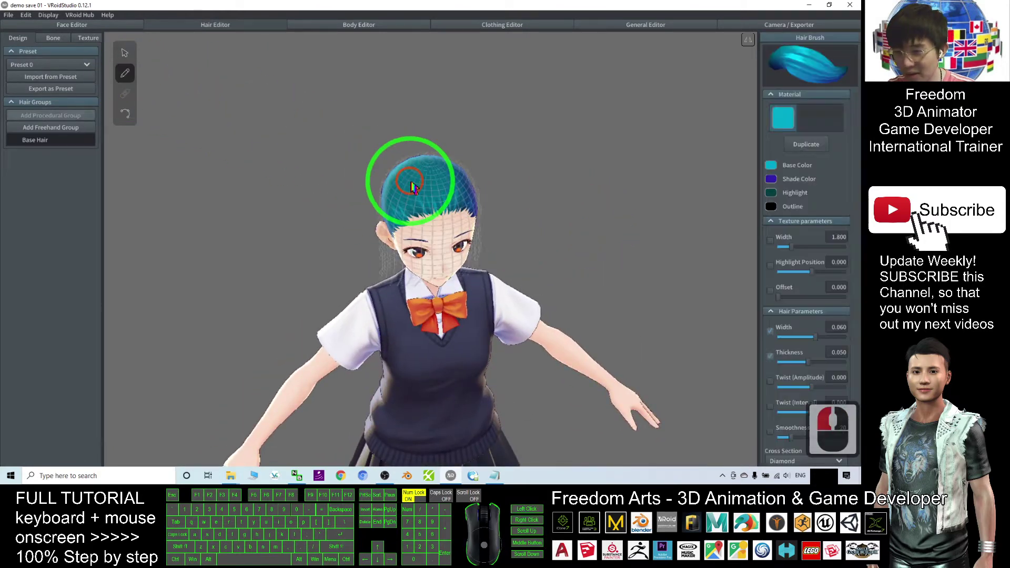
pyautogui.moveTo(418, 175)
pyautogui.mouseDown()
pyautogui.moveTo(394, 186)
pyautogui.moveTo(392, 255)
pyautogui.mouseUp()
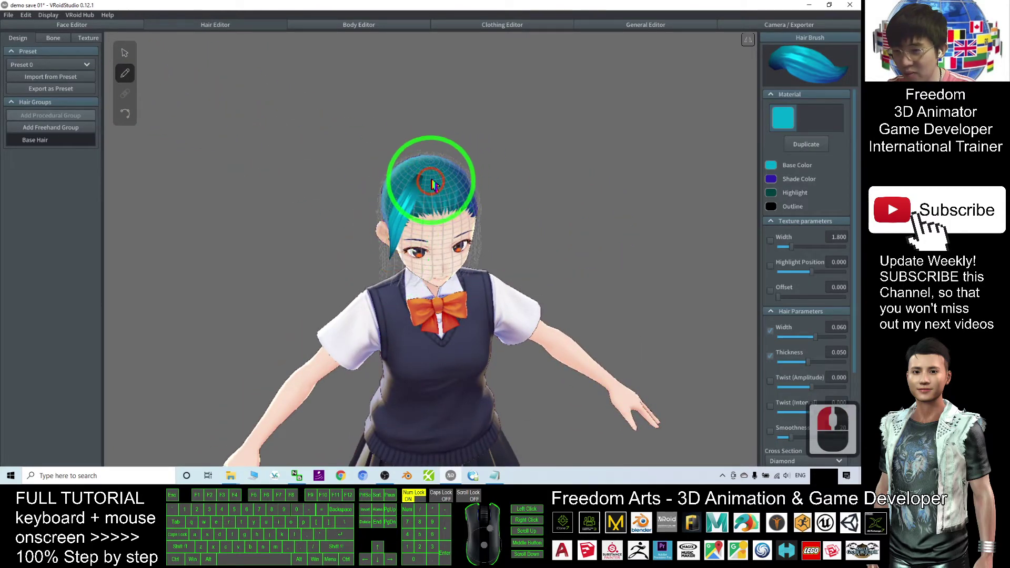
pyautogui.moveTo(418, 174); pyautogui.dragTo(402, 235)
pyautogui.moveTo(428, 168); pyautogui.dragTo(450, 247)
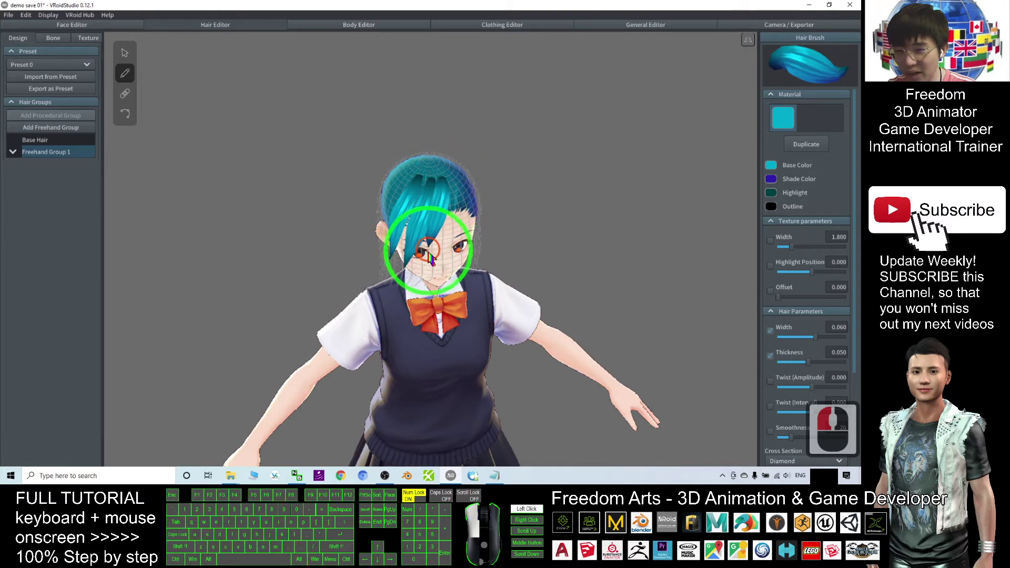
pyautogui.moveTo(450, 248)
pyautogui.mouseDown(button='right')
pyautogui.moveTo(519, 293)
pyautogui.moveTo(480, 295)
pyautogui.moveTo(544, 300)
pyautogui.moveTo(518, 293)
pyautogui.mouseUp(button='right')
pyautogui.scroll(11, 523, 173)
pyautogui.moveTo(572, 199); pyautogui.dragTo(541, 216, button='right')
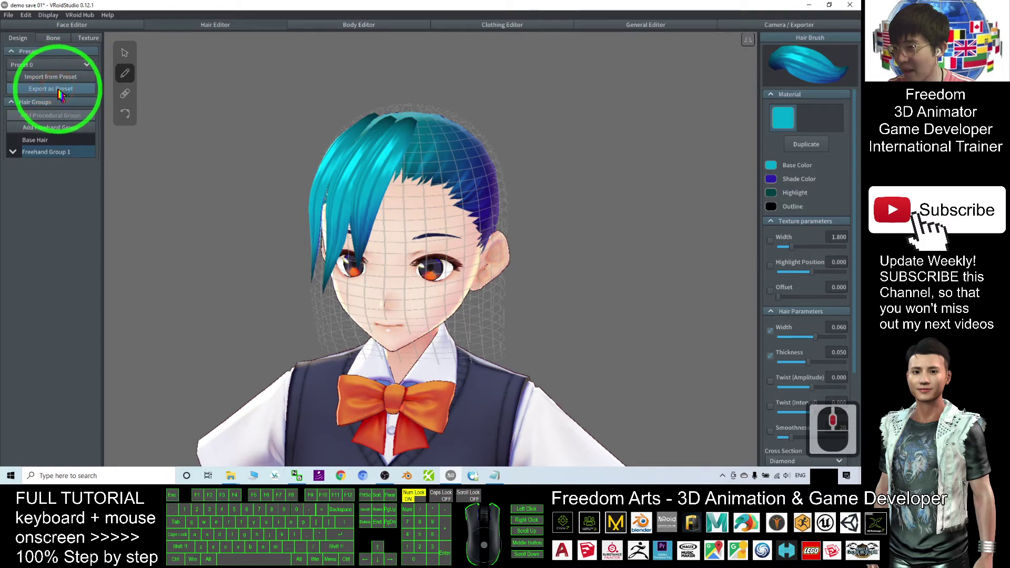
# Pick Preset 23 from the hair Preset dropdown list.
pyautogui.click(87, 64)
pyautogui.moveTo(94, 96); pyautogui.dragTo(44, 164)
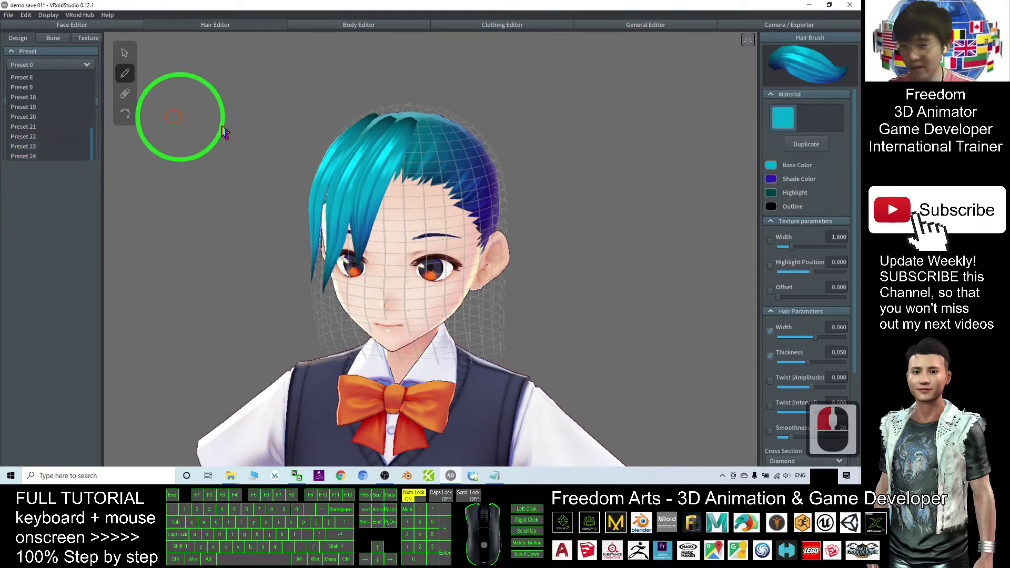
pyautogui.moveTo(225, 130); pyautogui.dragTo(315, 193, button='right')
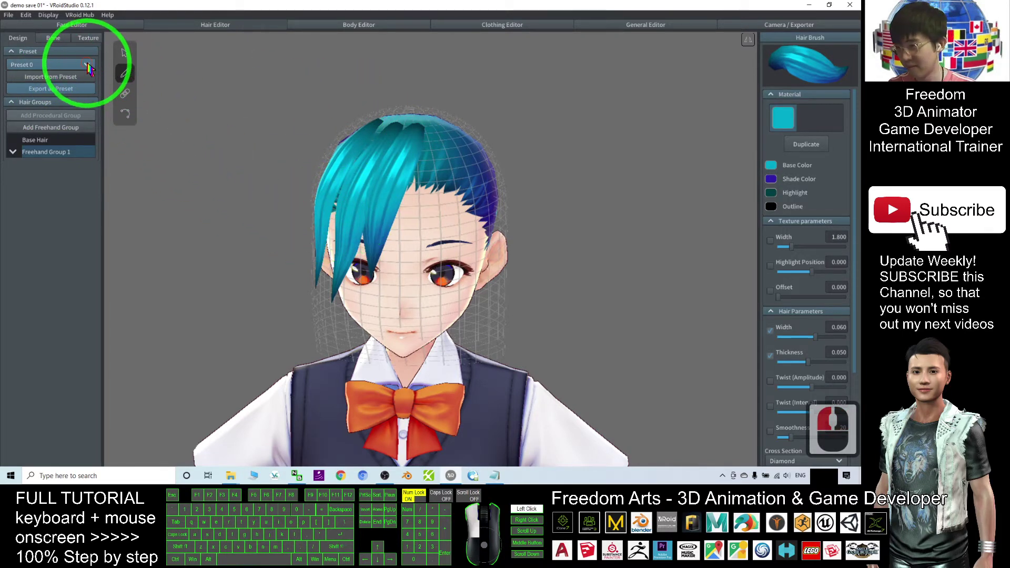
pyautogui.click(92, 117)
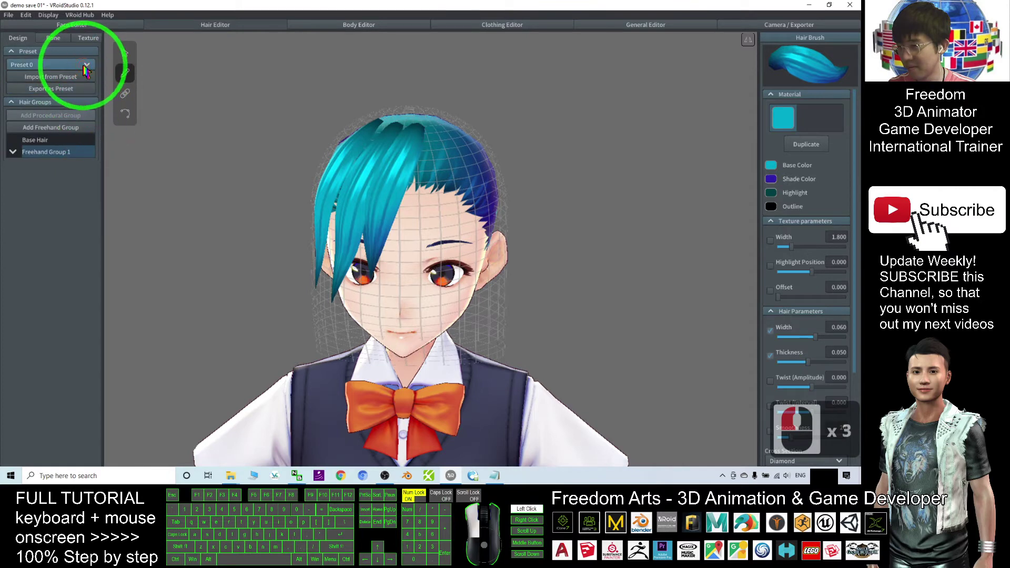
pyautogui.scroll(-5, 90, 131)
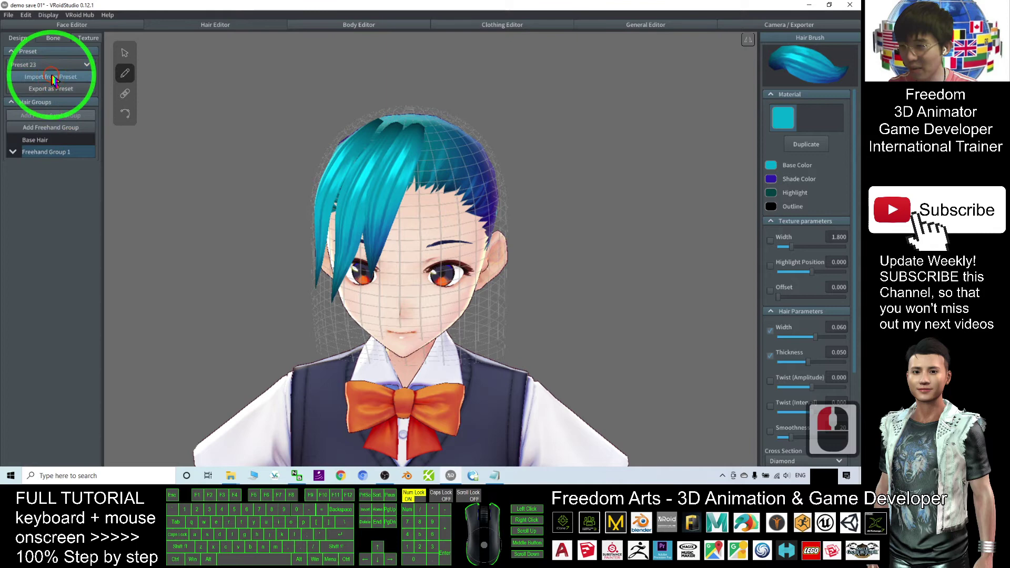
# After trying Preset 24, import Preset 25 onto the avatar and add another fringe strand.
pyautogui.moveTo(528, 203); pyautogui.dragTo(492, 247, button='right')
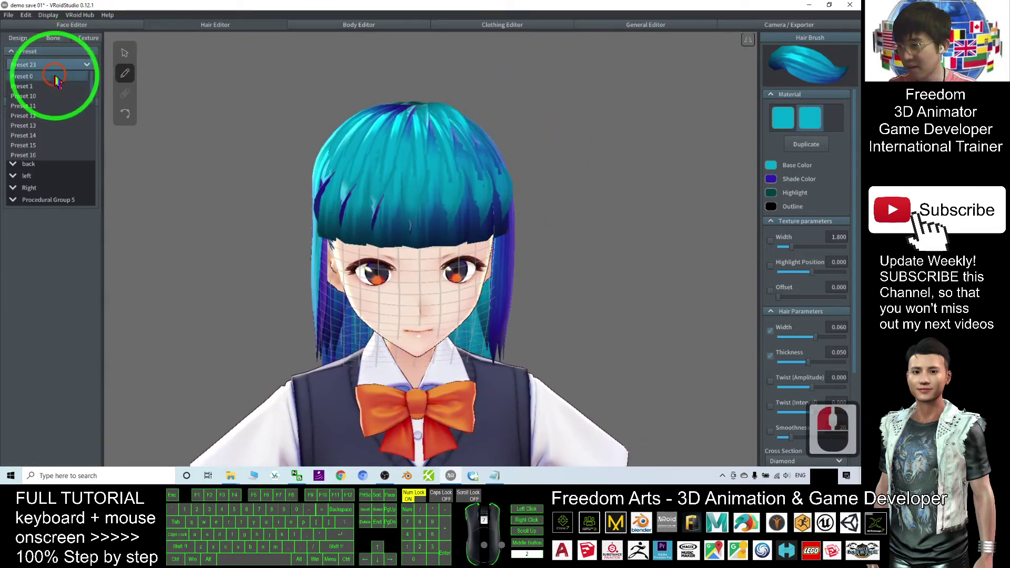
pyautogui.scroll(-10, 42, 152)
pyautogui.click(32, 148)
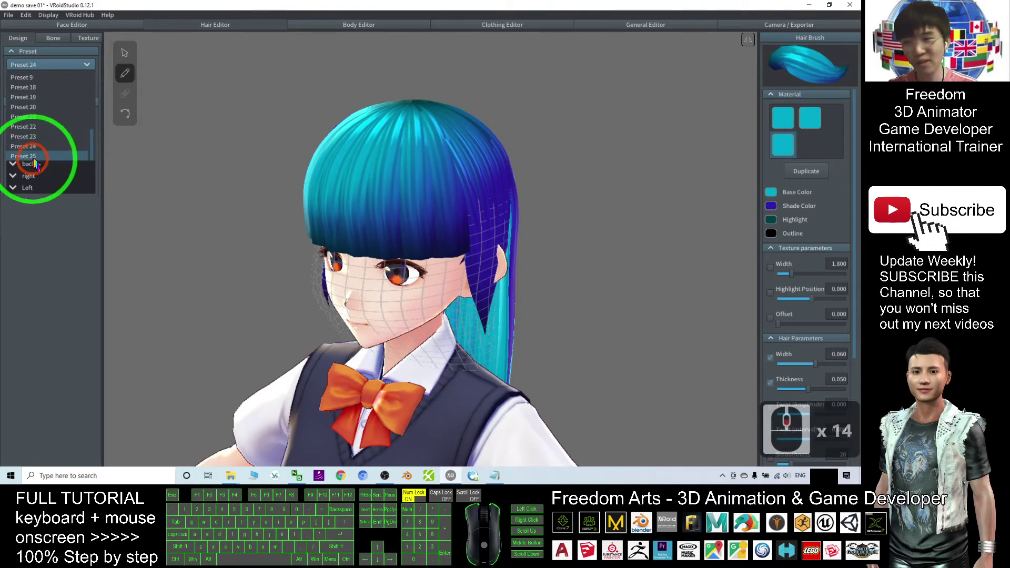
pyautogui.click(34, 158)
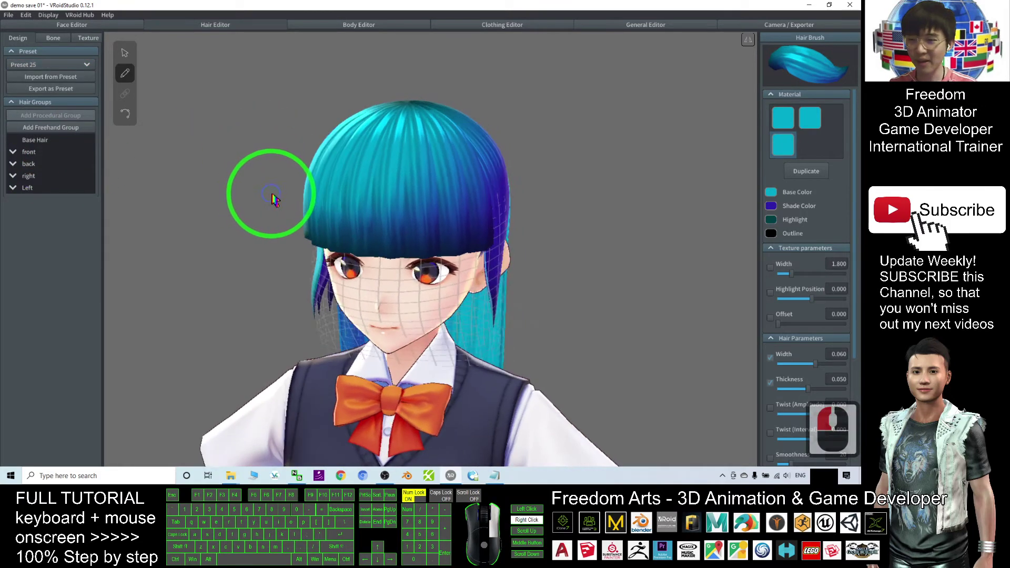
pyautogui.click(45, 79)
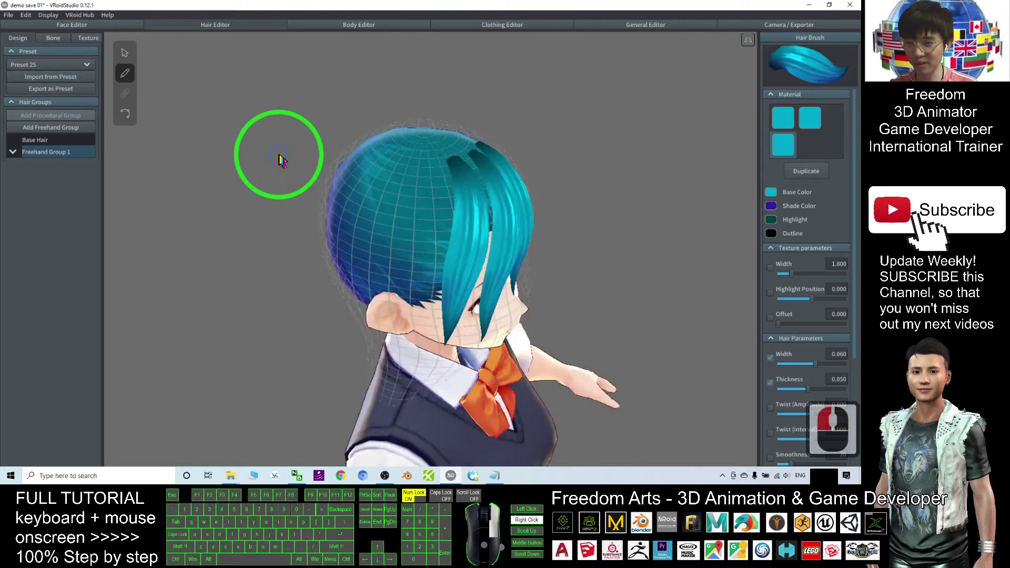
pyautogui.moveTo(281, 160); pyautogui.dragTo(253, 153, button='right')
pyautogui.moveTo(405, 189); pyautogui.dragTo(361, 210)
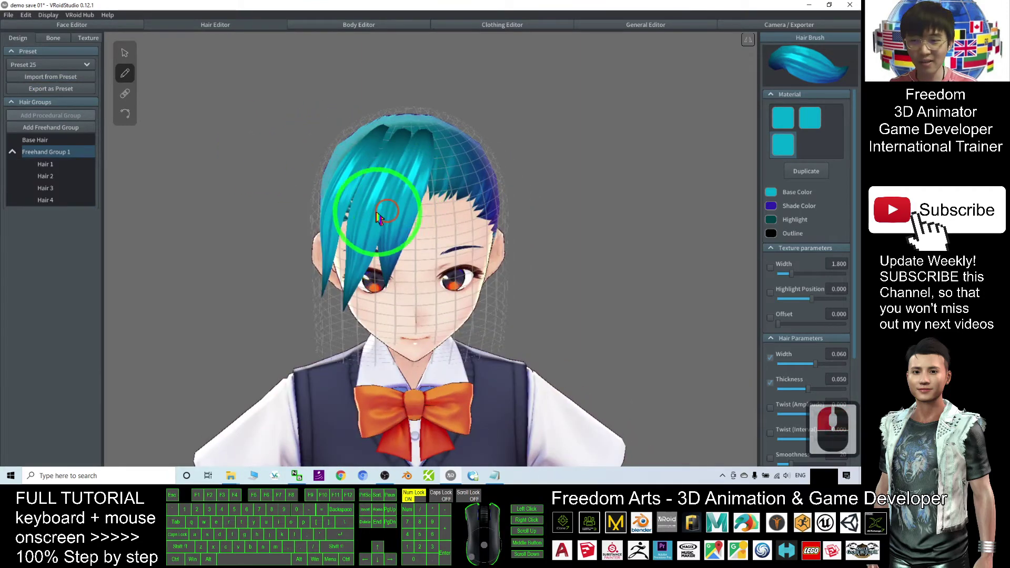
pyautogui.moveTo(350, 219)
pyautogui.mouseDown(button='right')
pyautogui.moveTo(378, 203)
pyautogui.moveTo(489, 208)
pyautogui.moveTo(482, 200)
pyautogui.moveTo(490, 212)
pyautogui.mouseUp(button='right')
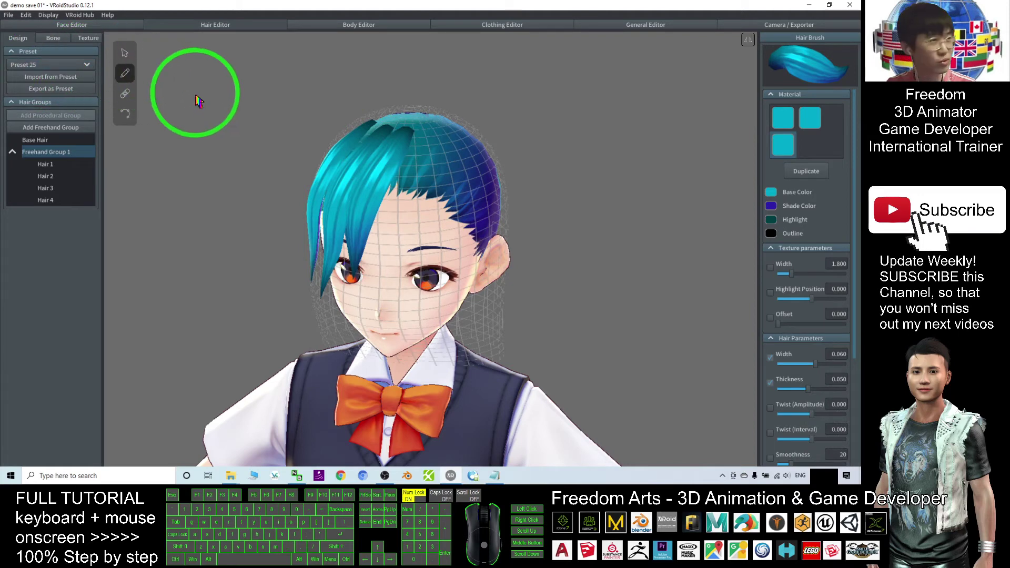
# Restore VRoid Studio and move it aside to reveal the hair-presets path in Notepad.
pyautogui.doubleClick(430, 4)
pyautogui.moveTo(442, 21); pyautogui.dragTo(246, 66)
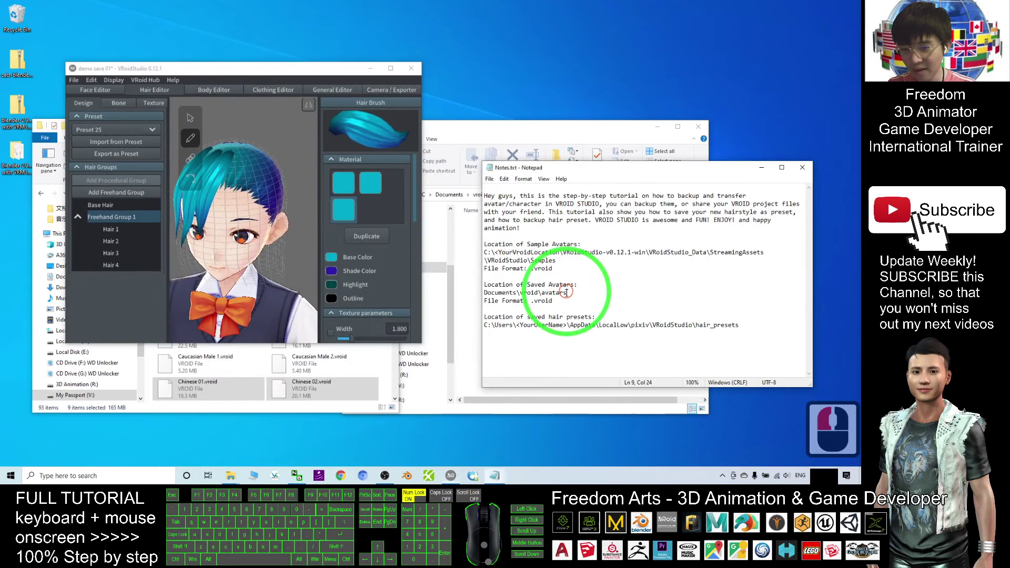
pyautogui.click(485, 324)
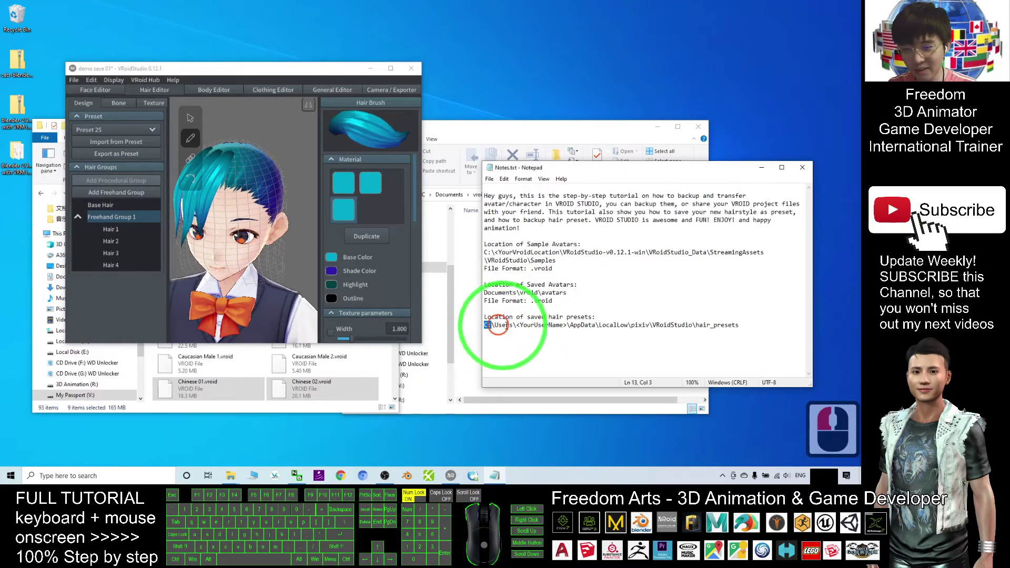
pyautogui.click(518, 340)
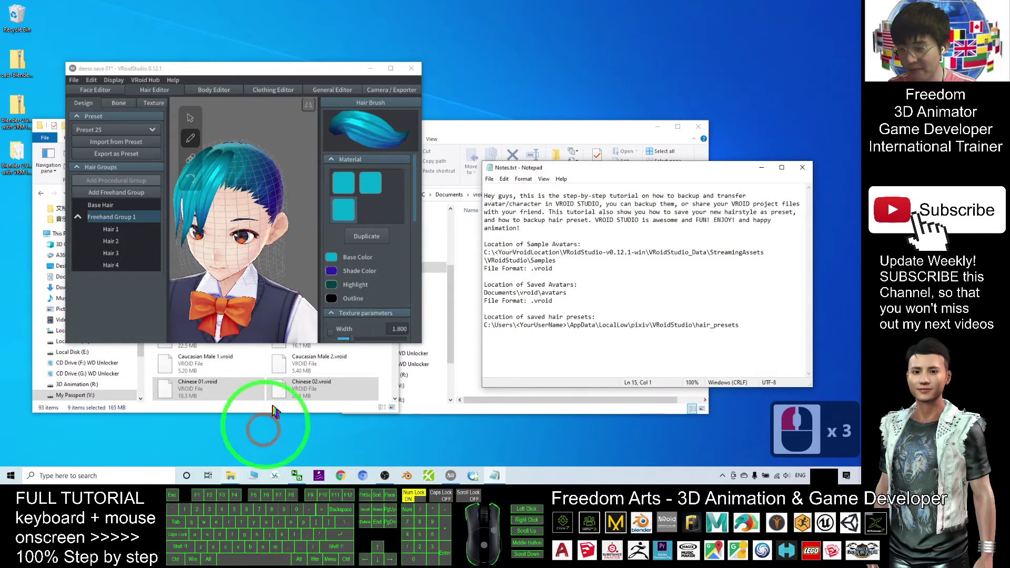
# In a new File Explorer window, browse Local Disk (C:) > Users > the user's home folder.
pyautogui.rightClick(231, 477)
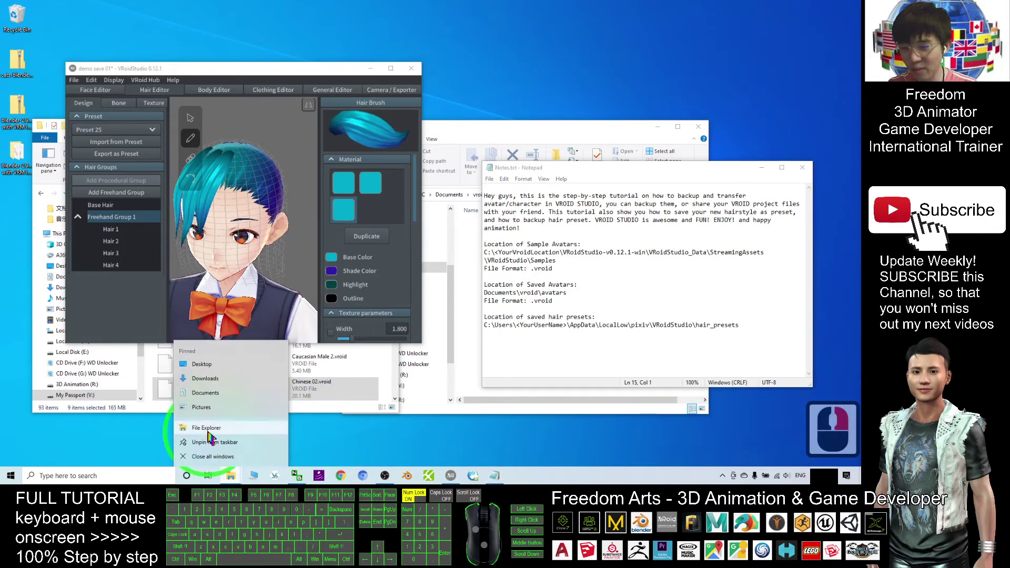
pyautogui.click(207, 428)
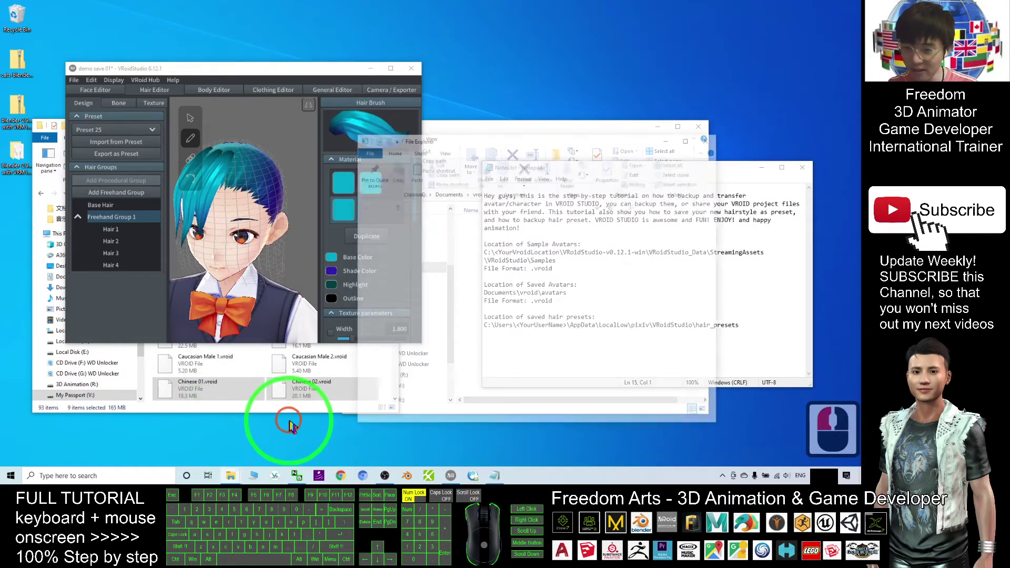
pyautogui.moveTo(524, 138); pyautogui.dragTo(285, 120)
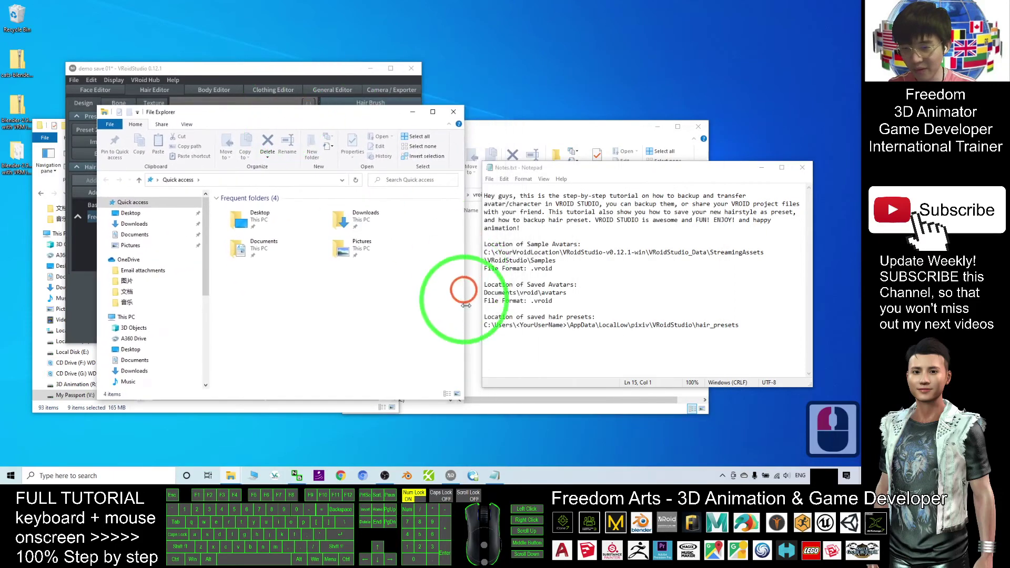
pyautogui.moveTo(204, 224); pyautogui.dragTo(204, 287)
pyautogui.doubleClick(137, 284)
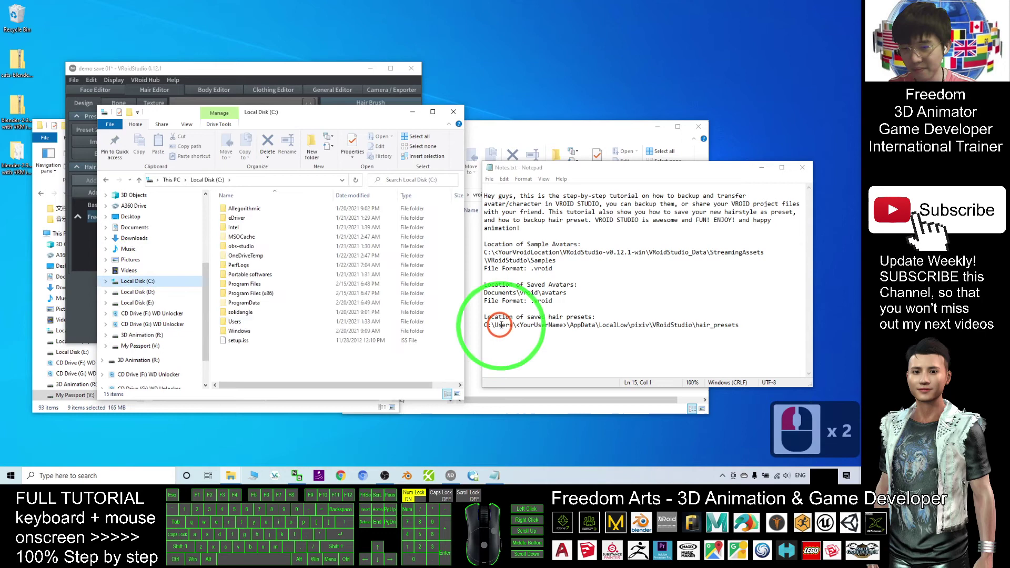
pyautogui.doubleClick(236, 322)
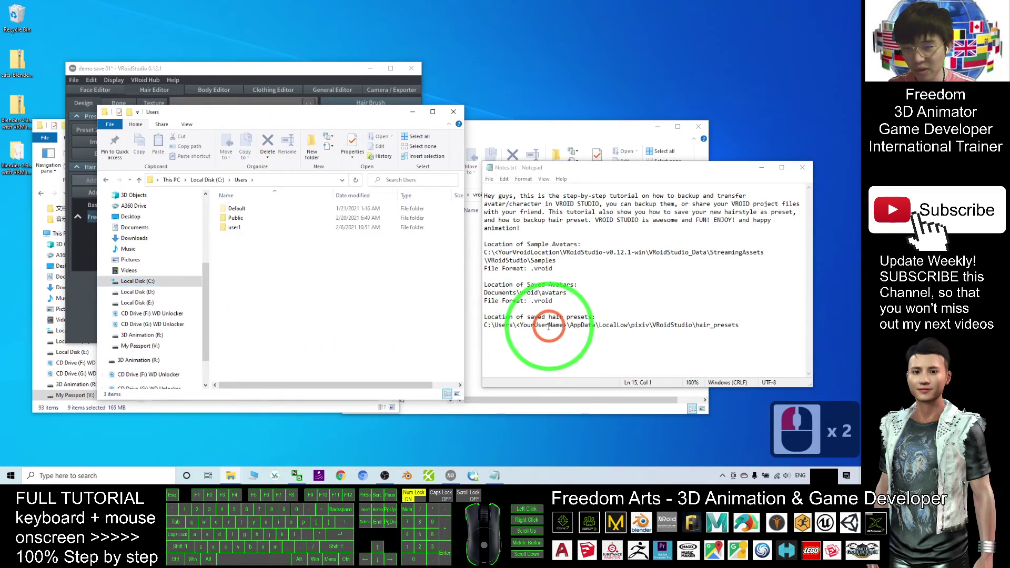
pyautogui.doubleClick(235, 229)
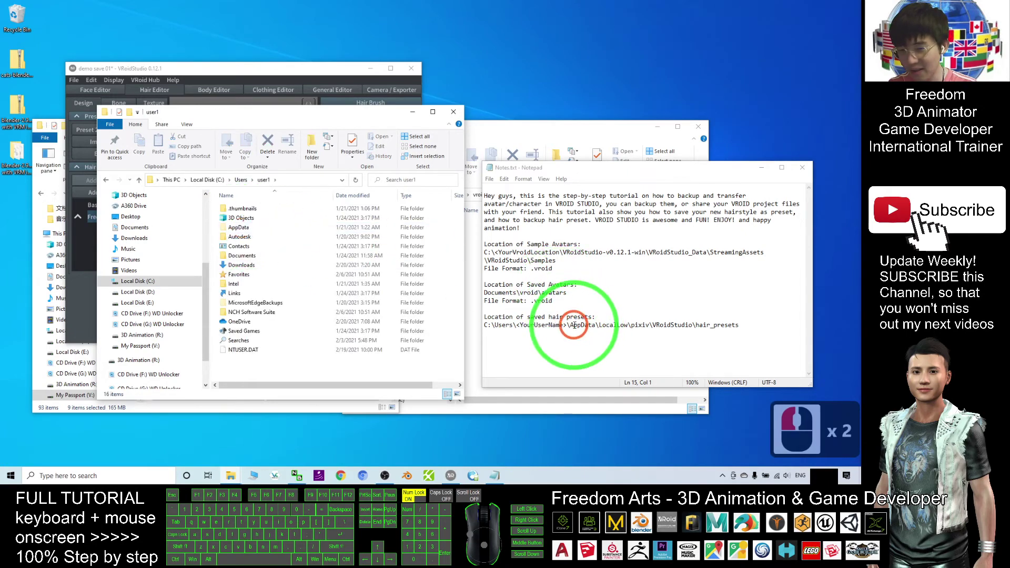
pyautogui.click(234, 227)
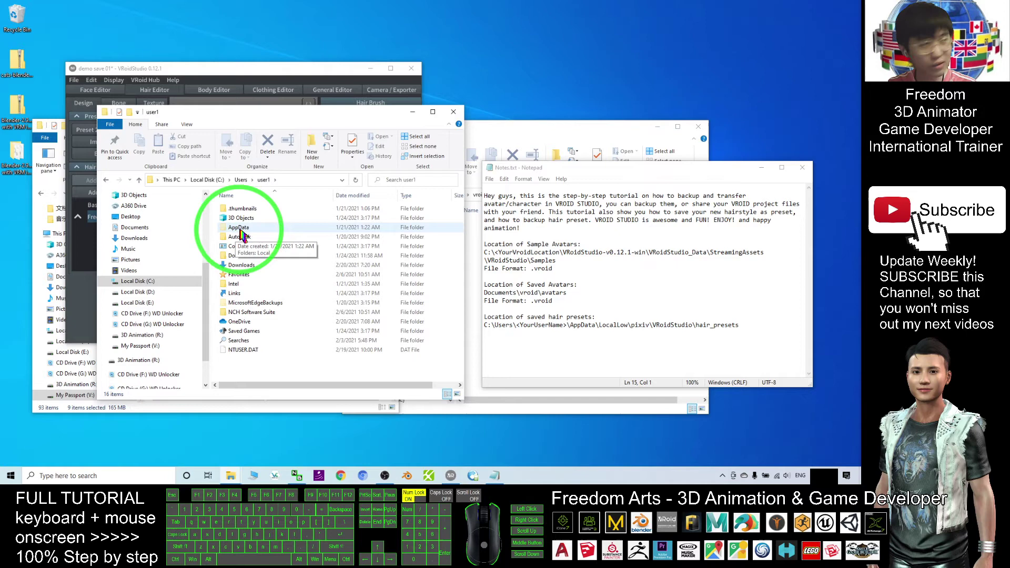
# Enable 'Show hidden files, folders, and drives' in Folder Options' View settings and apply it.
pyautogui.click(187, 124)
pyautogui.click(434, 145)
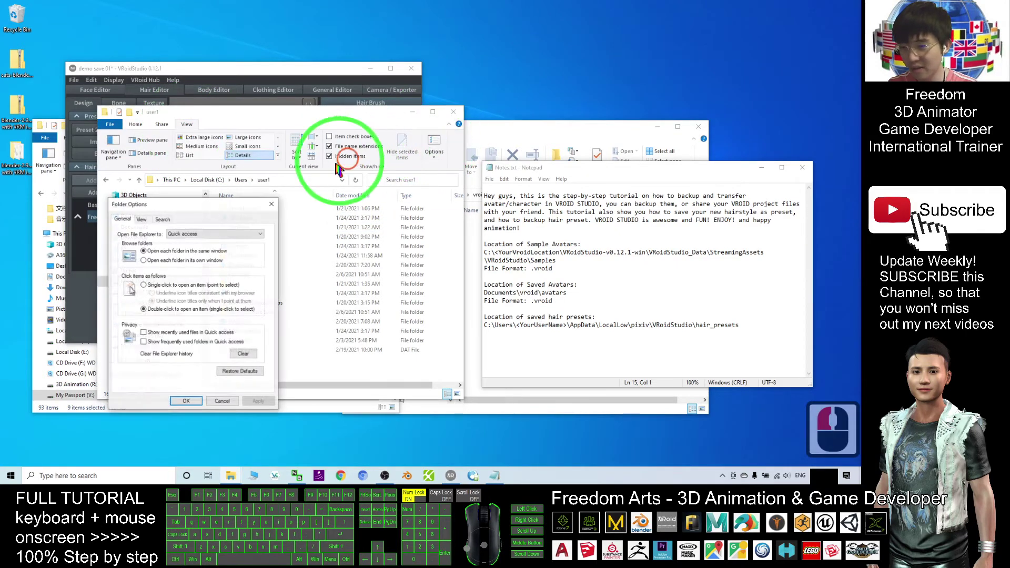
pyautogui.click(140, 219)
pyautogui.moveTo(173, 205); pyautogui.dragTo(172, 172)
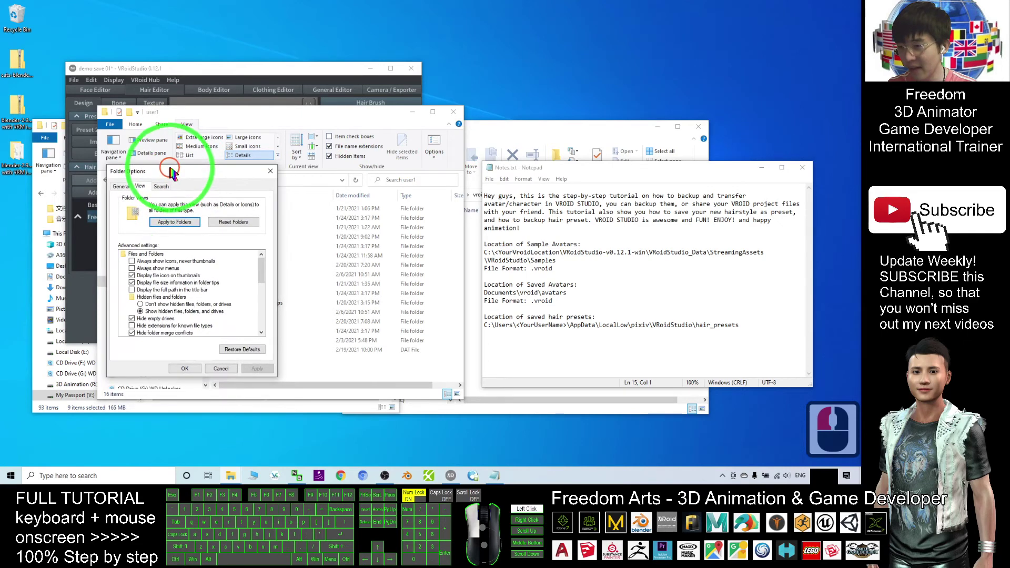
pyautogui.click(141, 311)
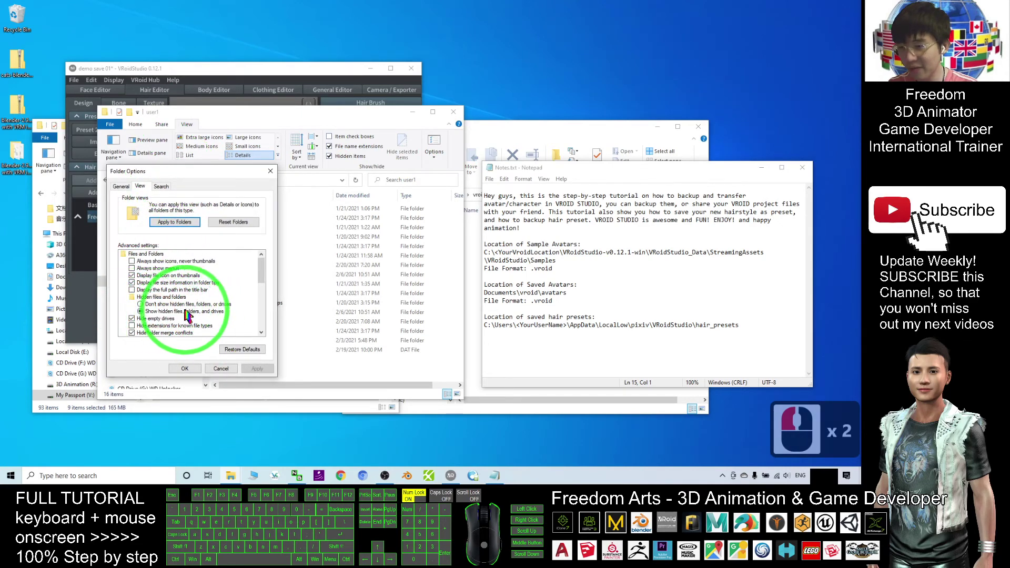
pyautogui.doubleClick(150, 311)
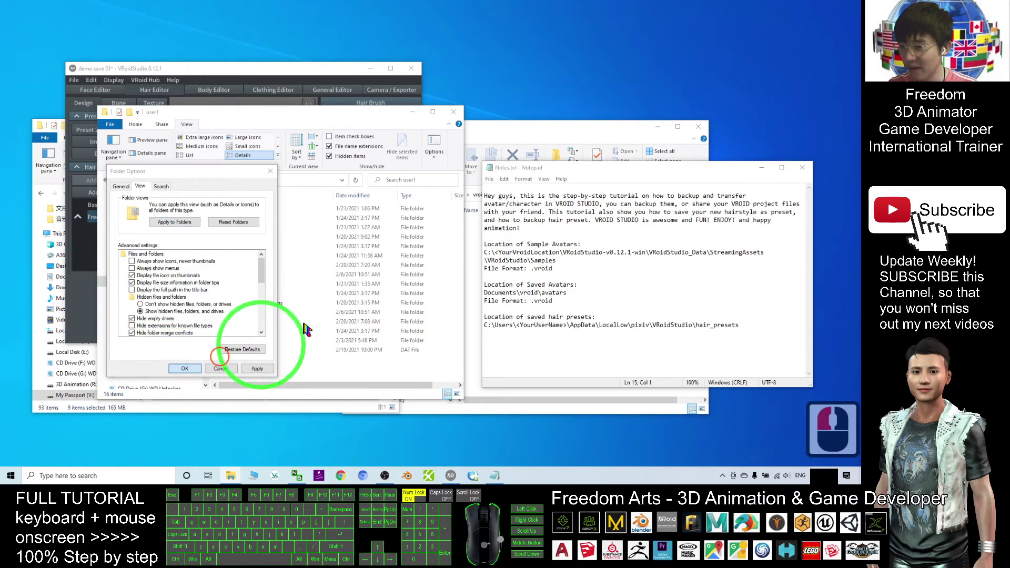
pyautogui.press('Return')
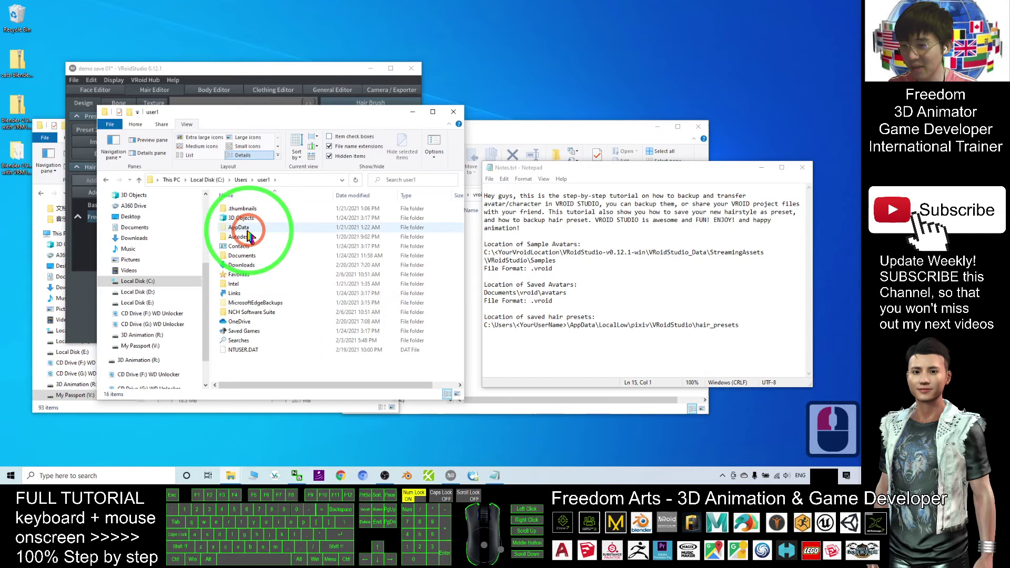
# Browse AppData > LocalLow > pixiv > VRoidStudio > hair_presets.
pyautogui.doubleClick(239, 232)
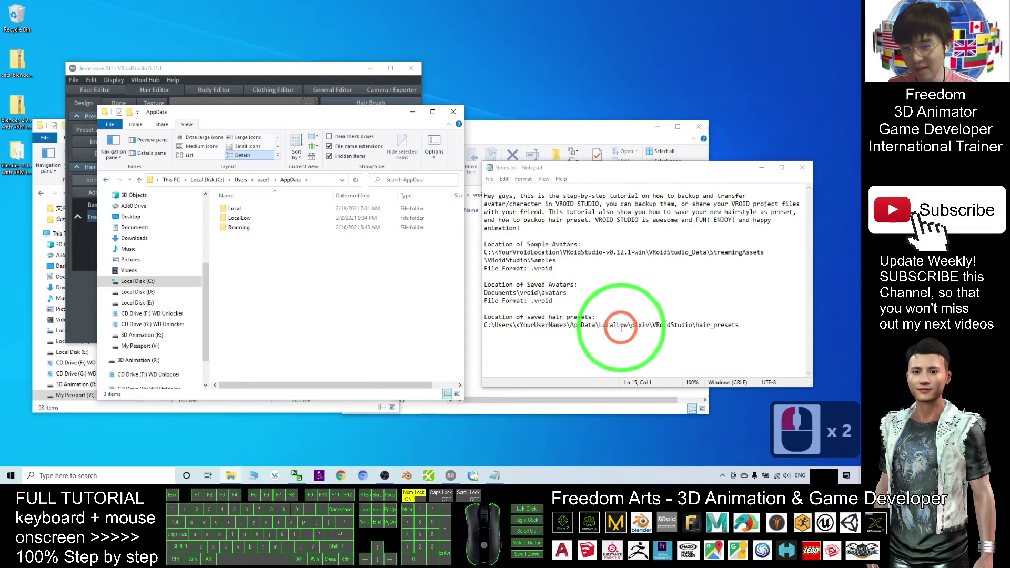
pyautogui.doubleClick(256, 219)
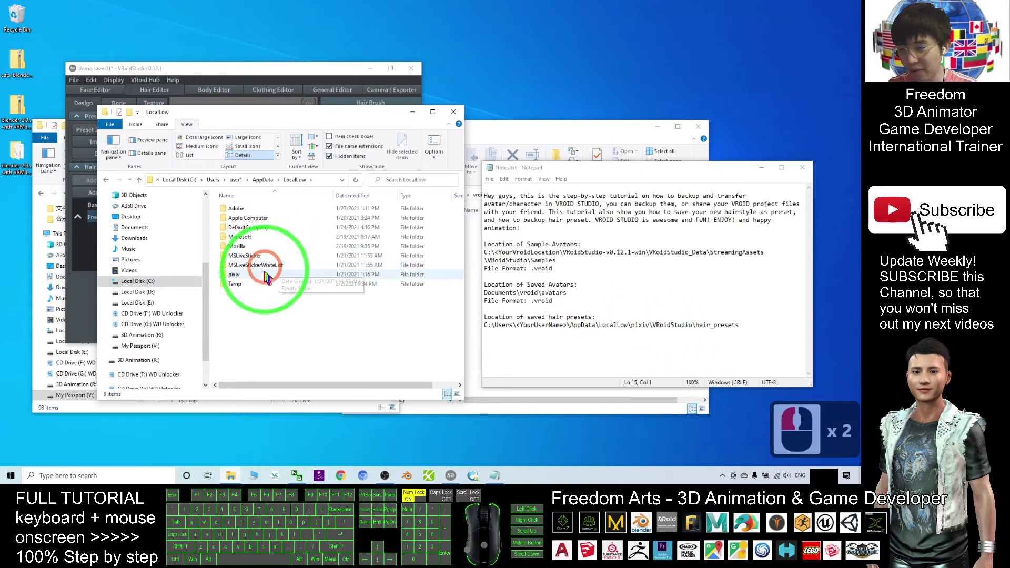
pyautogui.doubleClick(234, 275)
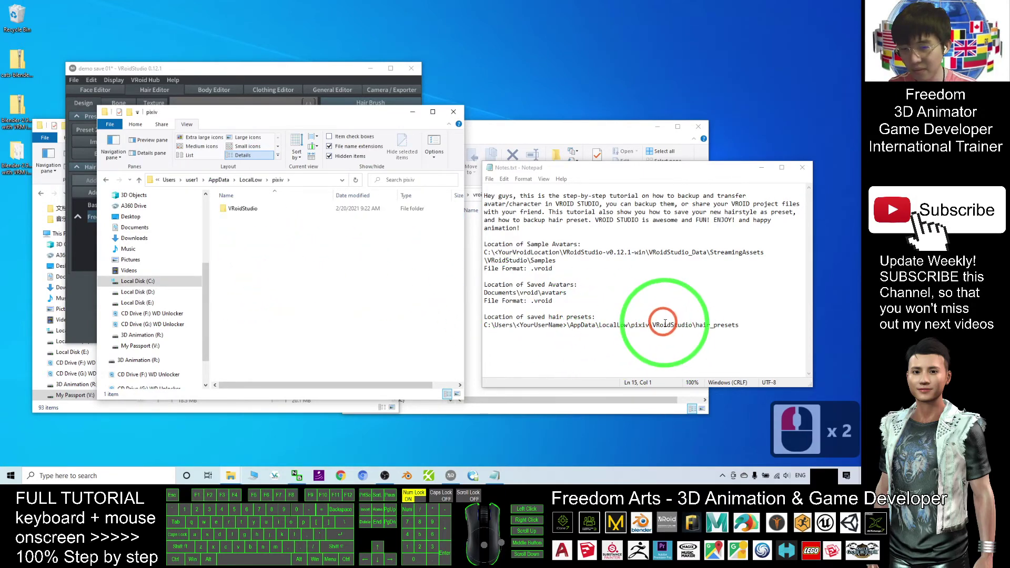
pyautogui.doubleClick(250, 210)
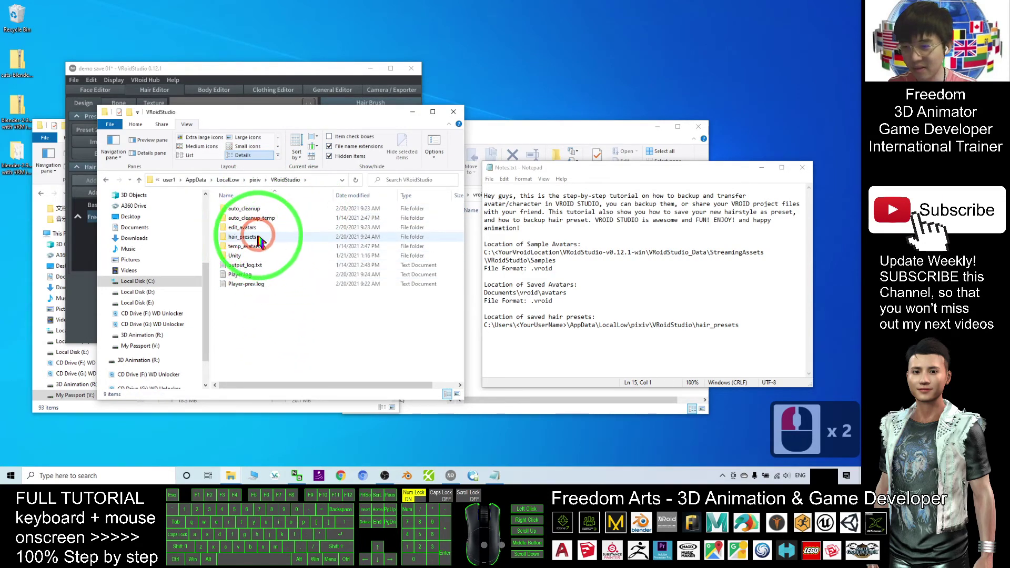
pyautogui.doubleClick(243, 238)
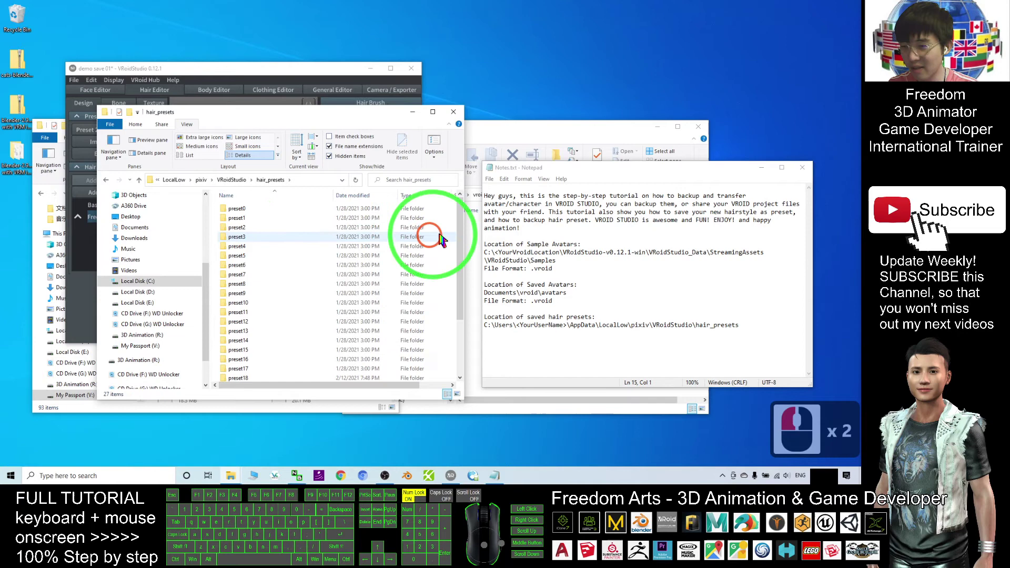
# Box-select all 27 items, preset0 through preset25 plus Display.docx.
pyautogui.moveTo(461, 217); pyautogui.dragTo(457, 297)
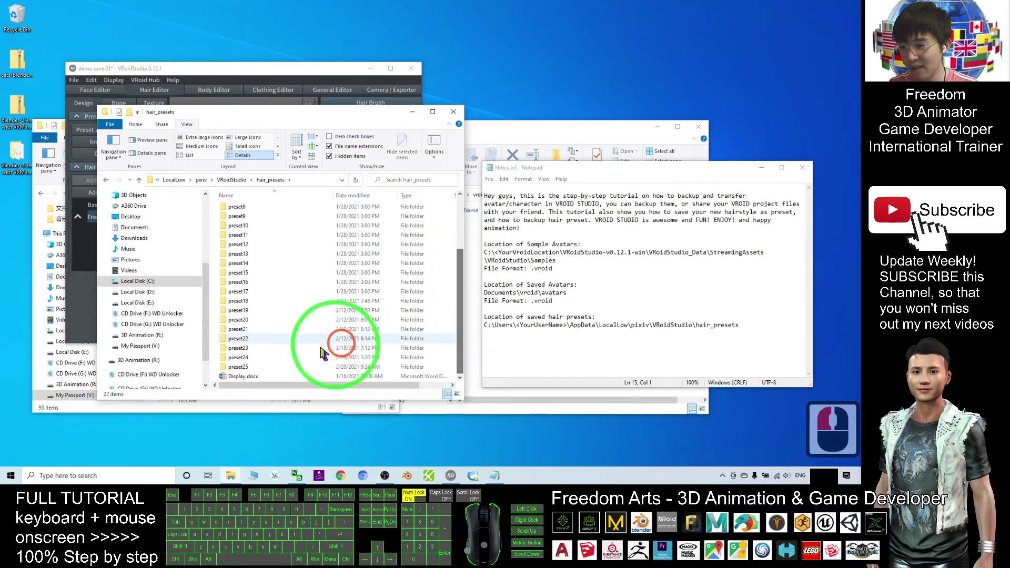
pyautogui.click(234, 367)
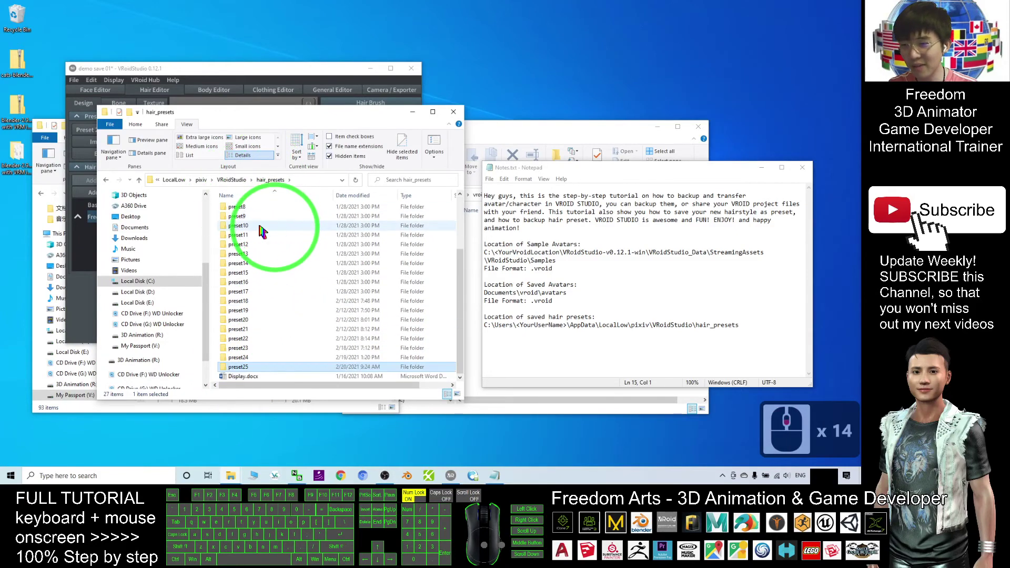
pyautogui.scroll(7, 231, 216)
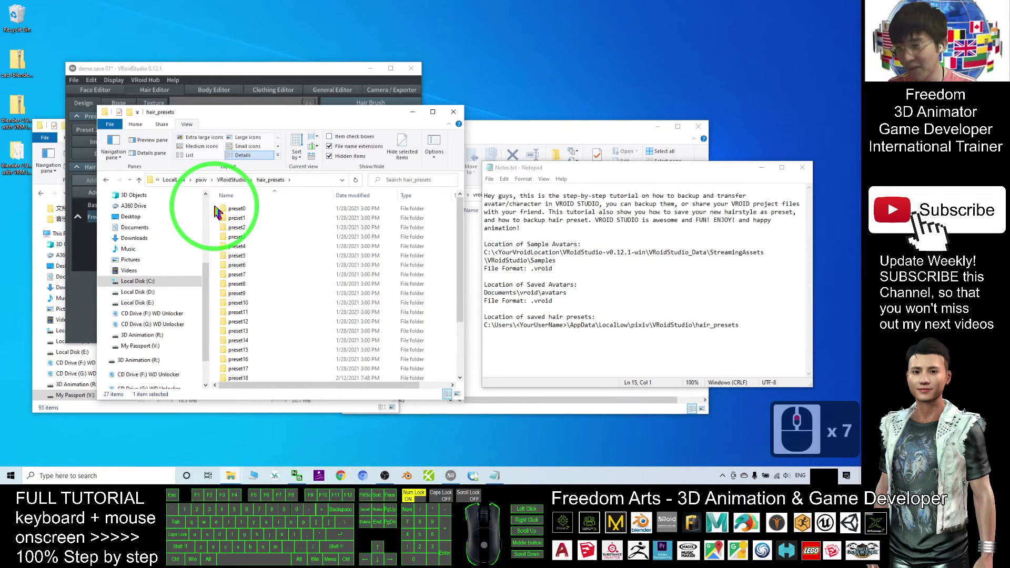
pyautogui.moveTo(216, 211); pyautogui.dragTo(323, 386)
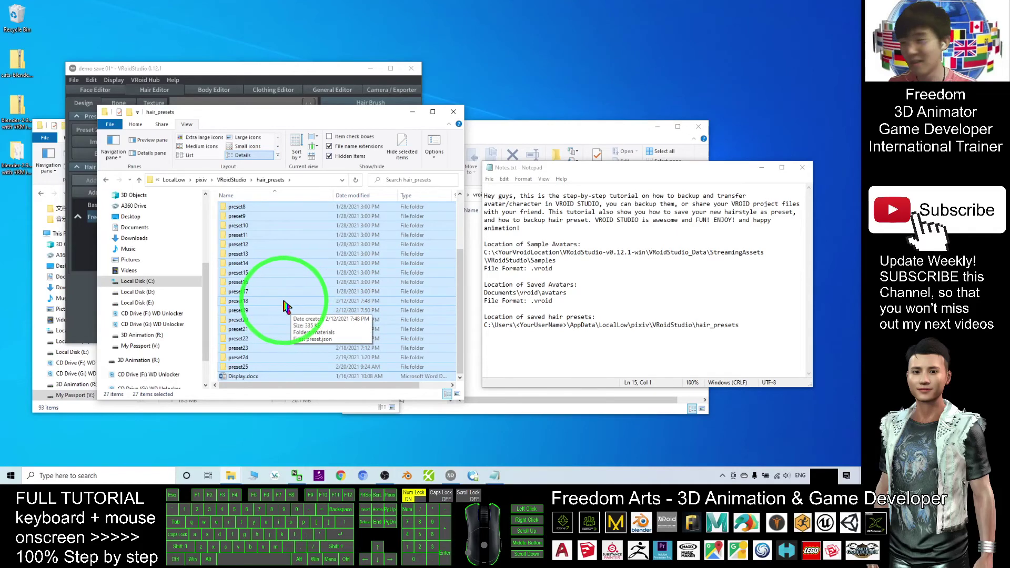
pyautogui.scroll(14, 263, 290)
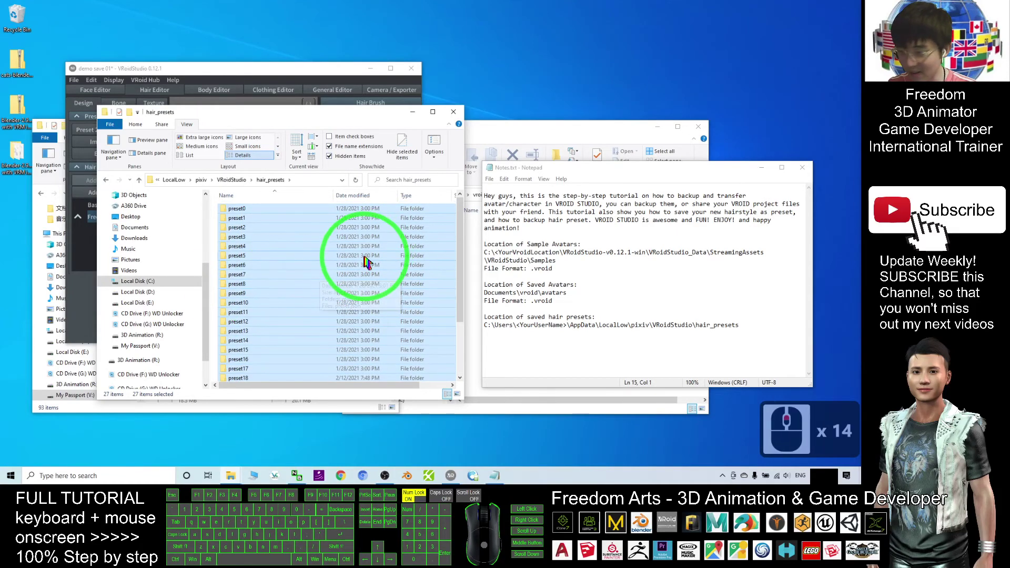
# Bring the notes forward and highlight the Location of Sample Avatars heading.
pyautogui.click(616, 318)
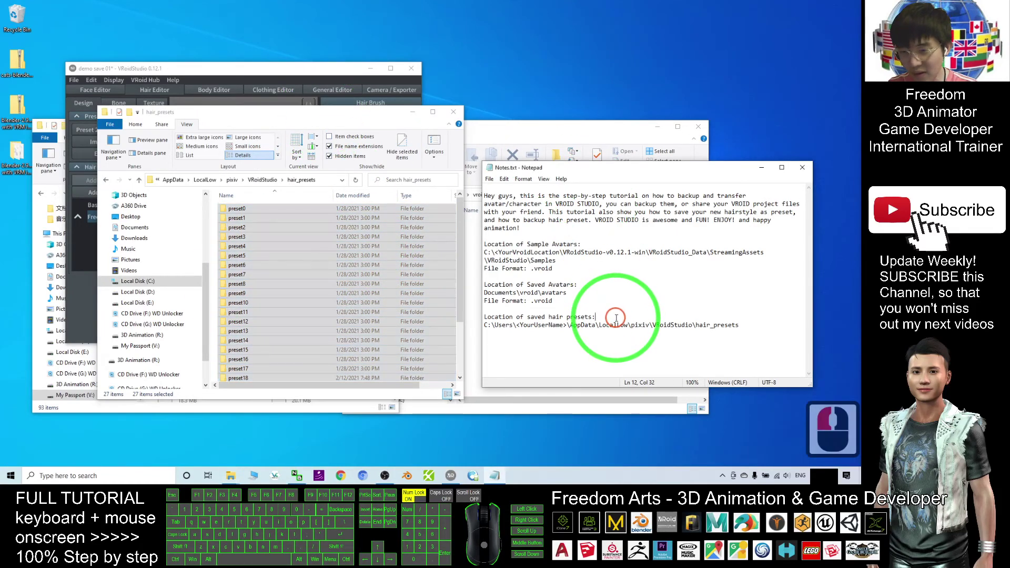
pyautogui.click(752, 334)
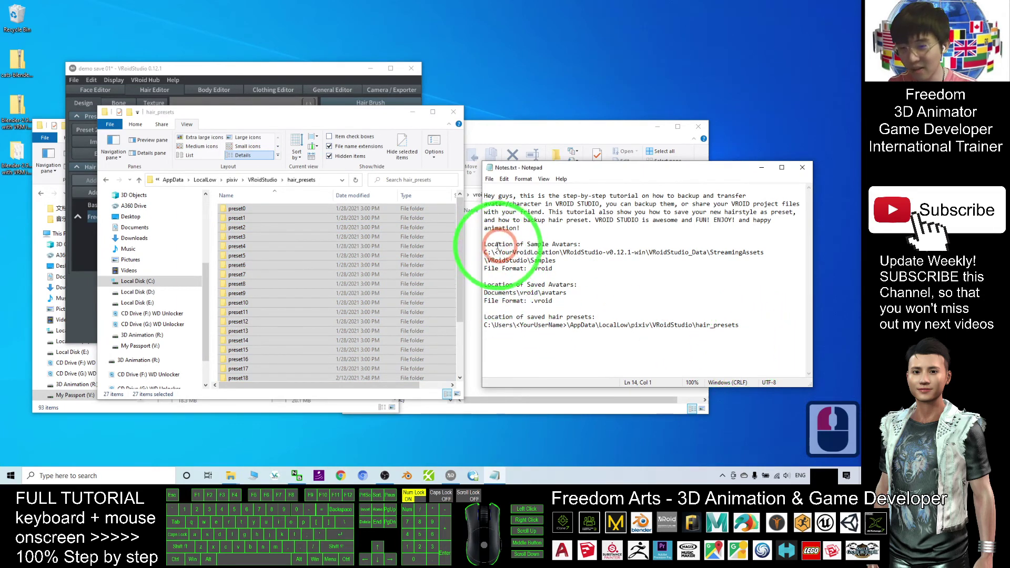
pyautogui.moveTo(484, 244)
pyautogui.mouseDown()
pyautogui.moveTo(580, 242)
pyautogui.moveTo(541, 269)
pyautogui.moveTo(484, 253)
pyautogui.mouseUp()
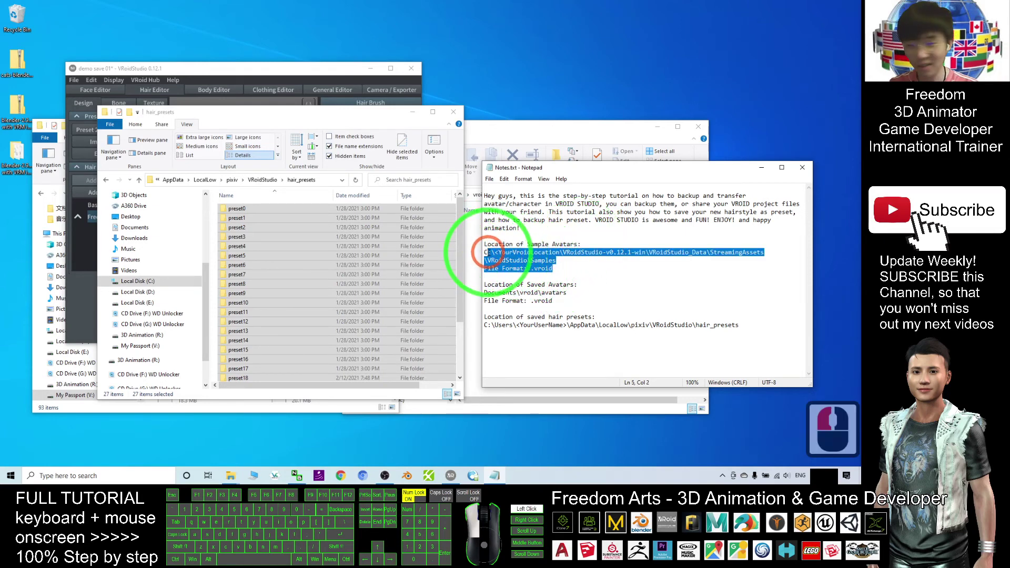
pyautogui.click(579, 259)
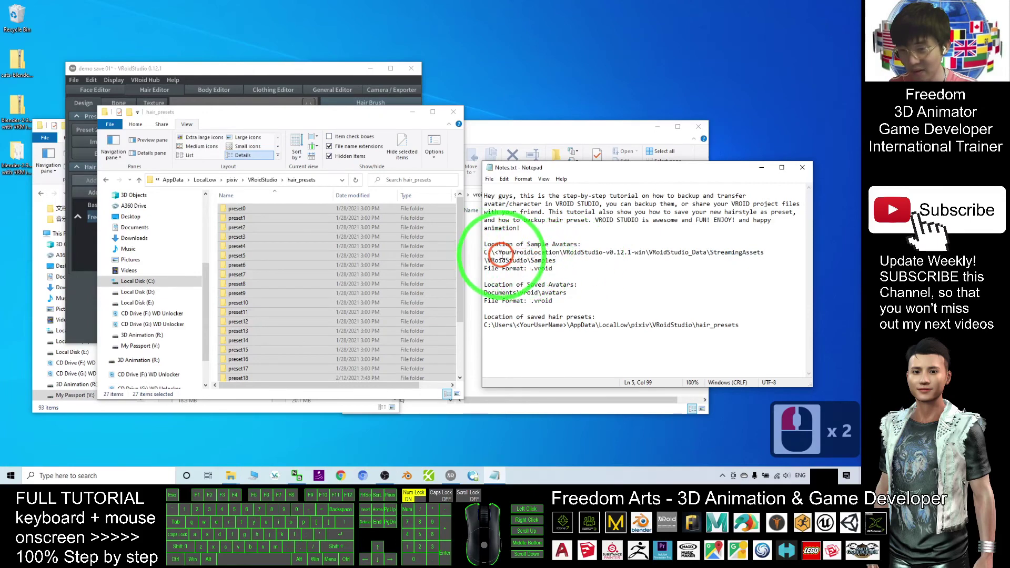
pyautogui.click(580, 269)
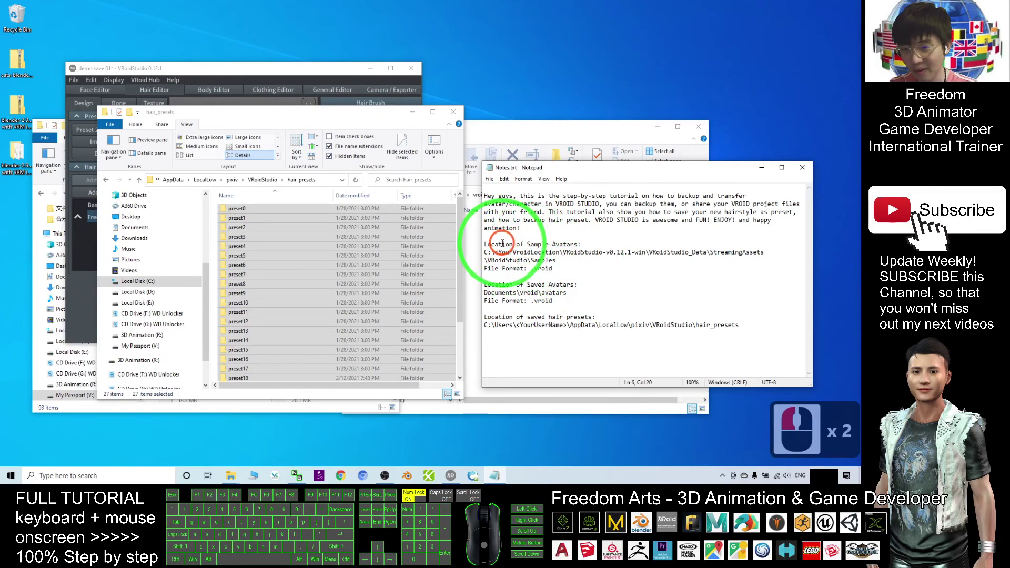
pyautogui.click(540, 273)
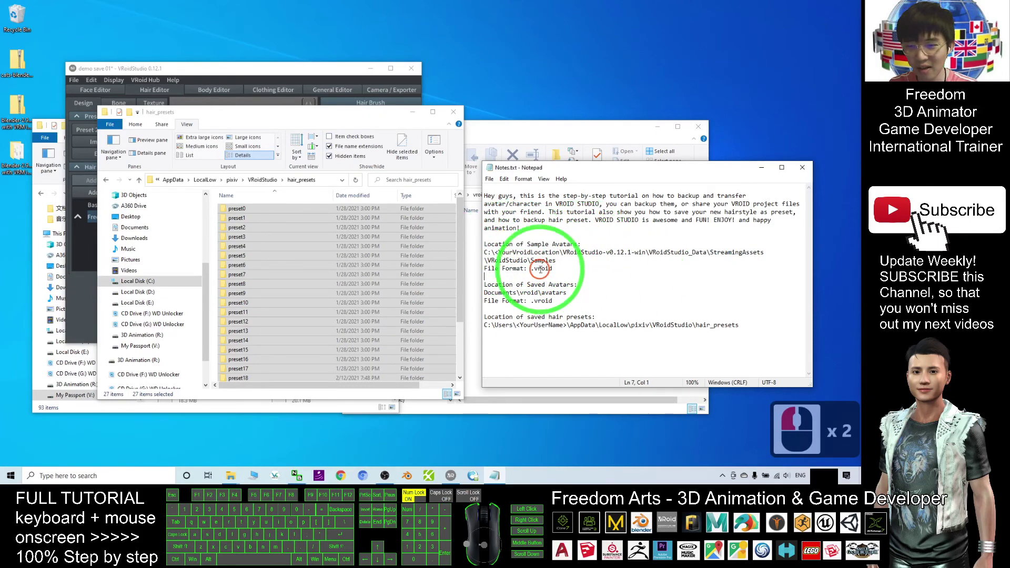
# Highlight the Saved Avatars heading, the sample avatars path, and both .vroid format lines.
pyautogui.doubleClick(577, 298)
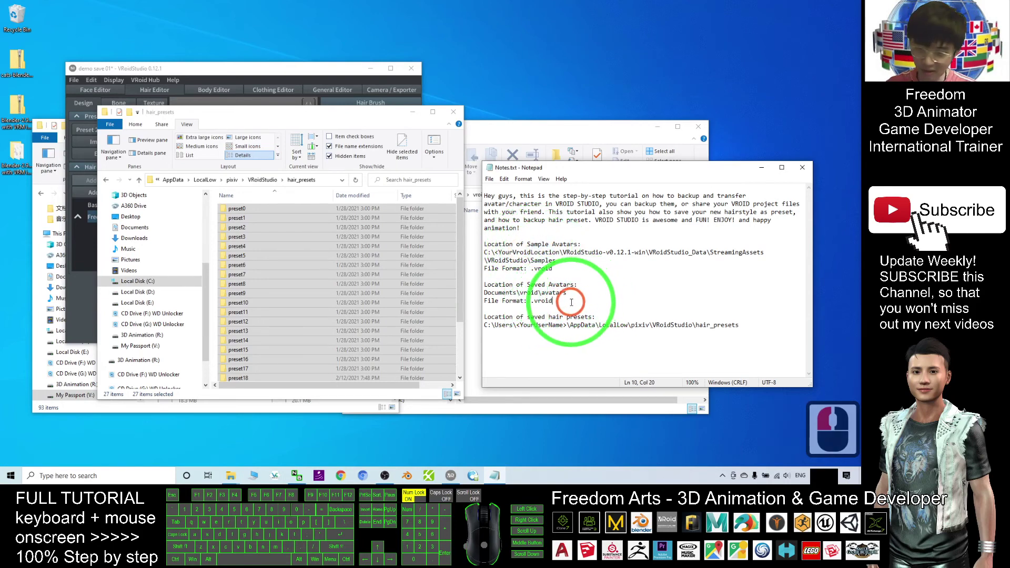
pyautogui.doubleClick(552, 253)
pyautogui.click(537, 271)
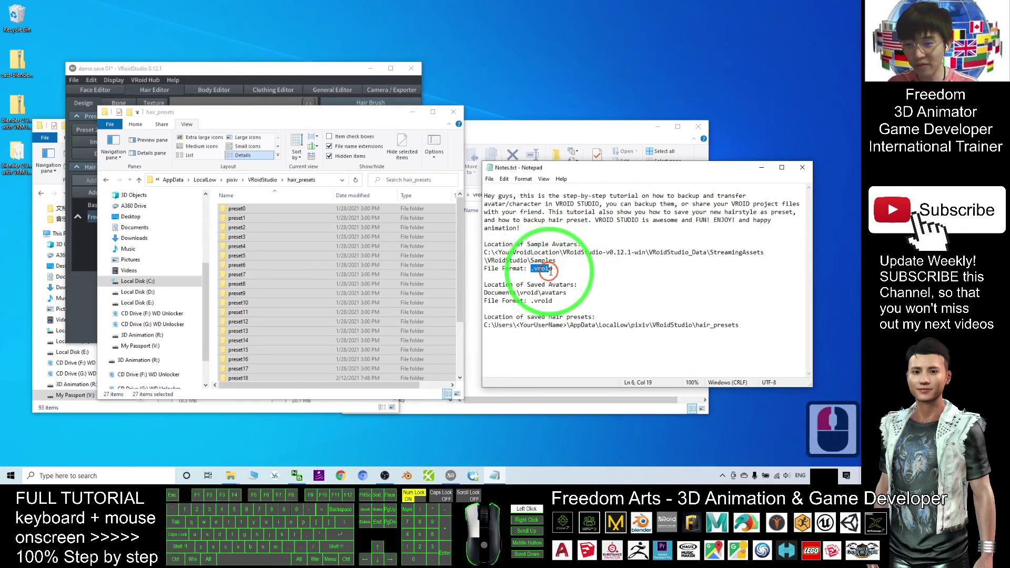
pyautogui.doubleClick(566, 303)
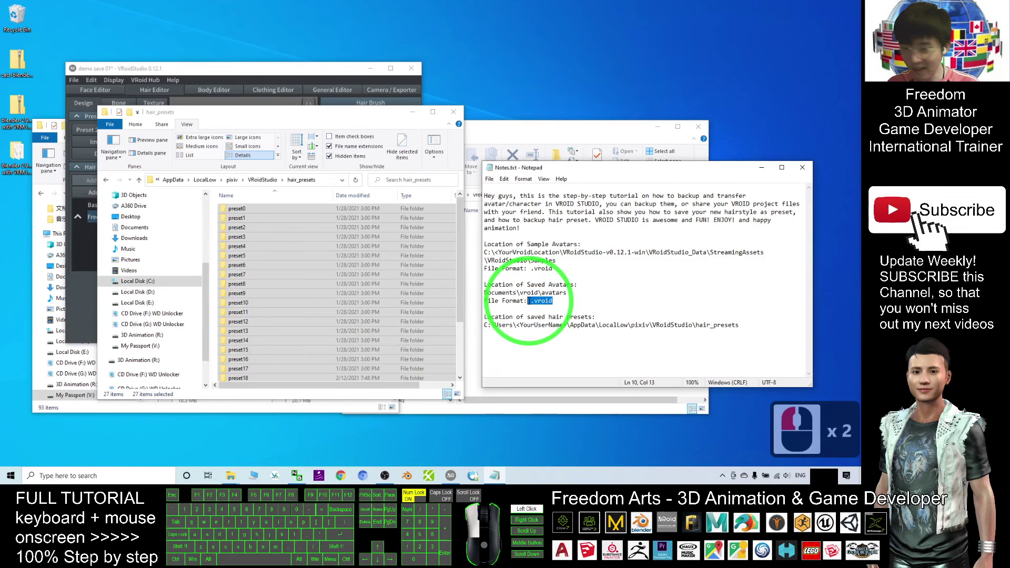
pyautogui.click(591, 299)
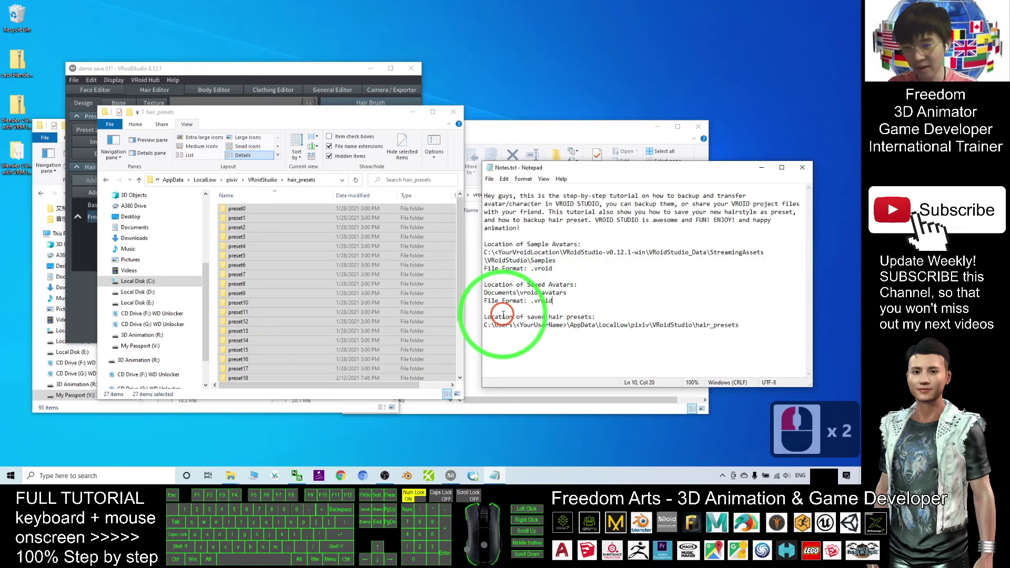
# Highlight the saved hair presets heading and folder path, then maximize VRoid Studio.
pyautogui.moveTo(497, 318); pyautogui.dragTo(567, 322)
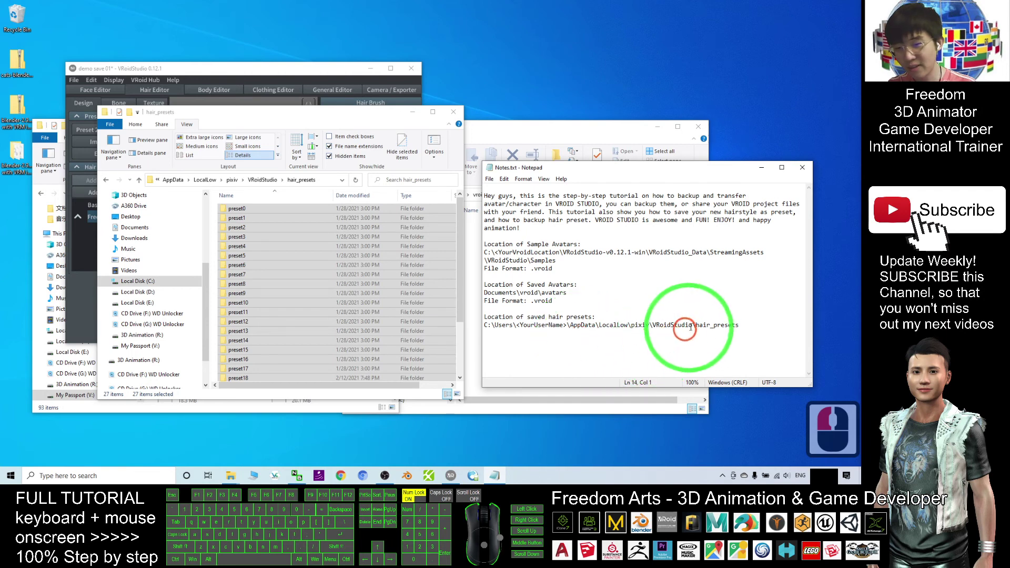
pyautogui.moveTo(488, 326); pyautogui.dragTo(728, 324)
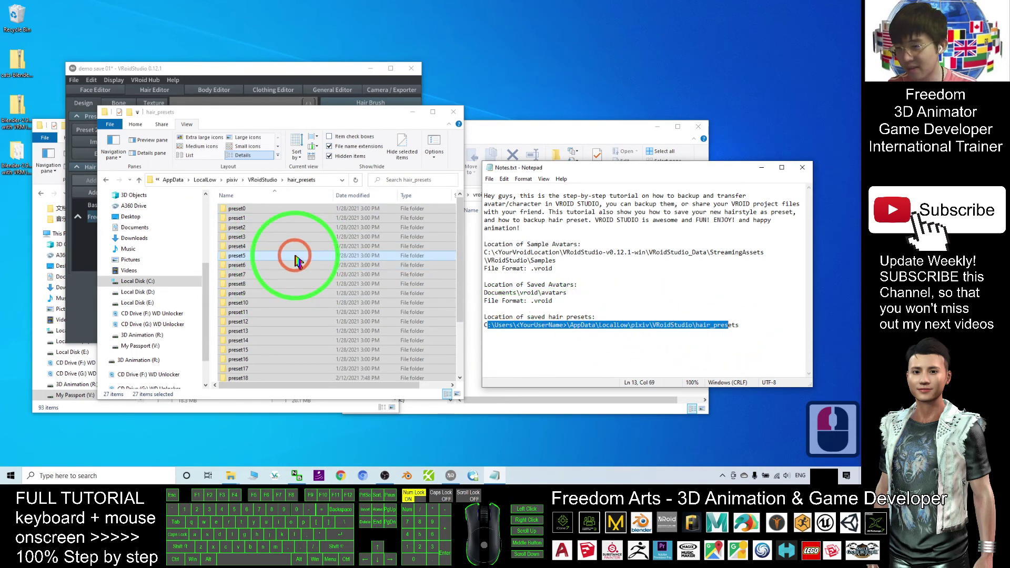
pyautogui.click(753, 322)
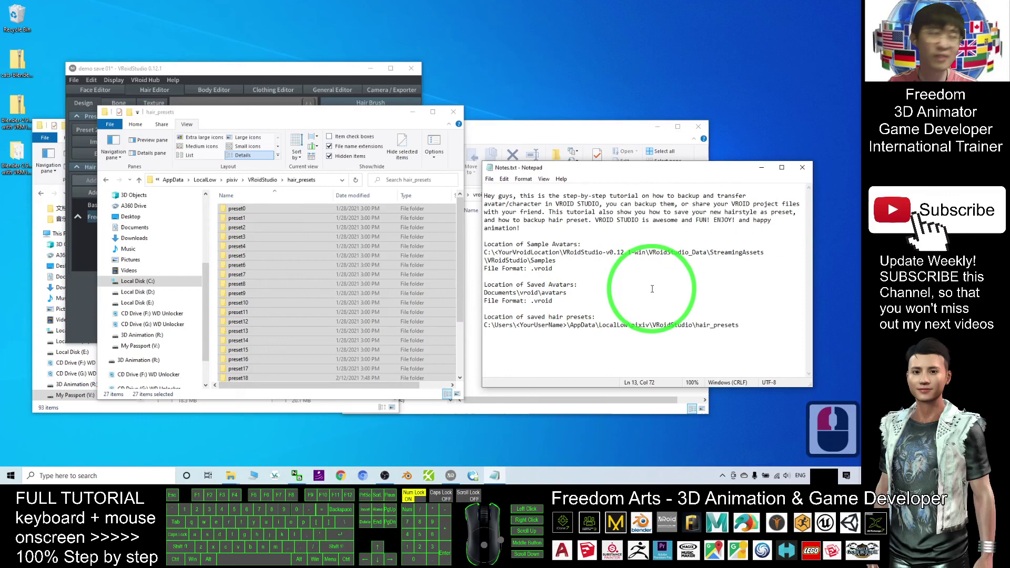
pyautogui.moveTo(295, 68); pyautogui.dragTo(451, 1)
pyautogui.scroll(6, 451, 212)
pyautogui.scroll(-3, 469, 289)
pyautogui.moveTo(489, 308); pyautogui.dragTo(432, 330, button='middle')
pyautogui.moveTo(432, 330)
pyautogui.mouseDown(button='right')
pyautogui.moveTo(435, 322)
pyautogui.moveTo(456, 337)
pyautogui.moveTo(431, 335)
pyautogui.moveTo(449, 320)
pyautogui.moveTo(467, 329)
pyautogui.moveTo(438, 341)
pyautogui.moveTo(423, 330)
pyautogui.mouseUp(button='right')
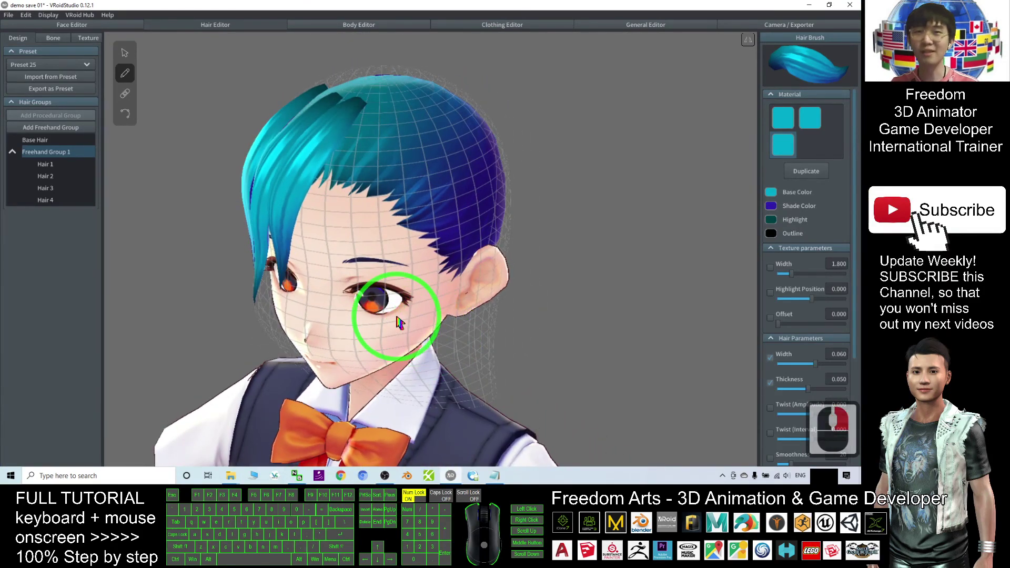
pyautogui.moveTo(398, 322); pyautogui.dragTo(412, 320, button='middle')
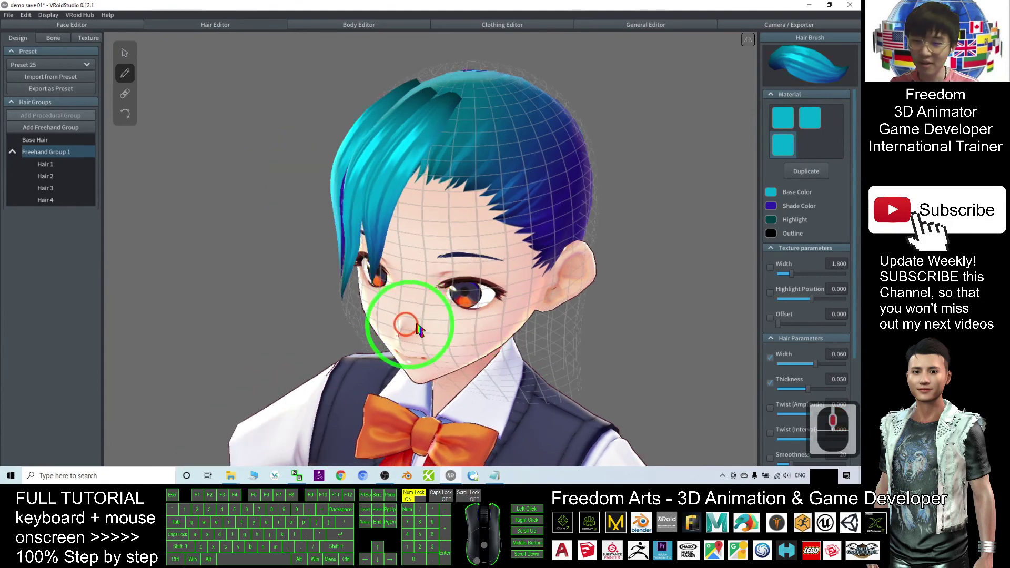
pyautogui.moveTo(419, 329); pyautogui.dragTo(442, 325, button='right')
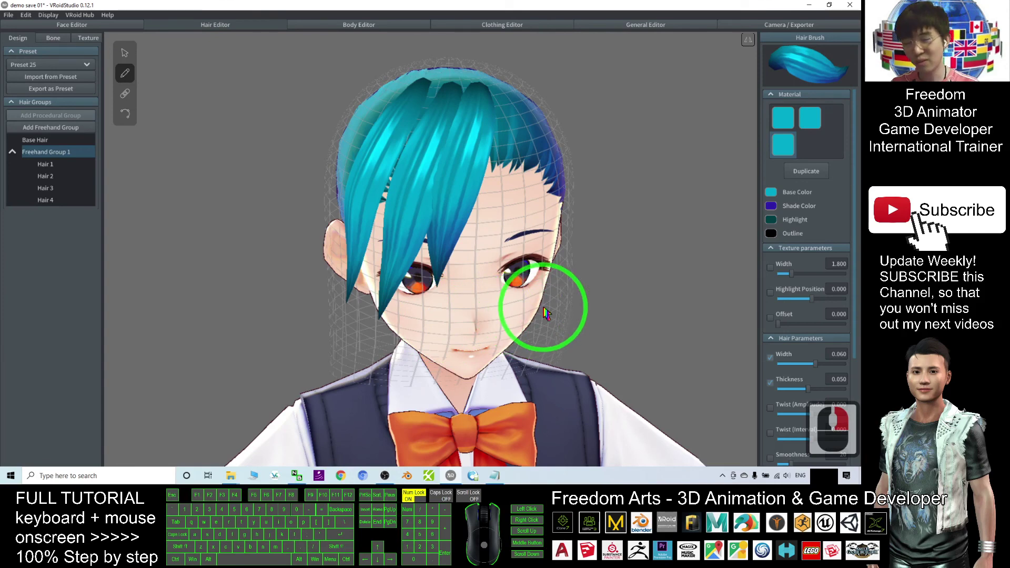
pyautogui.moveTo(543, 314); pyautogui.dragTo(520, 315, button='right')
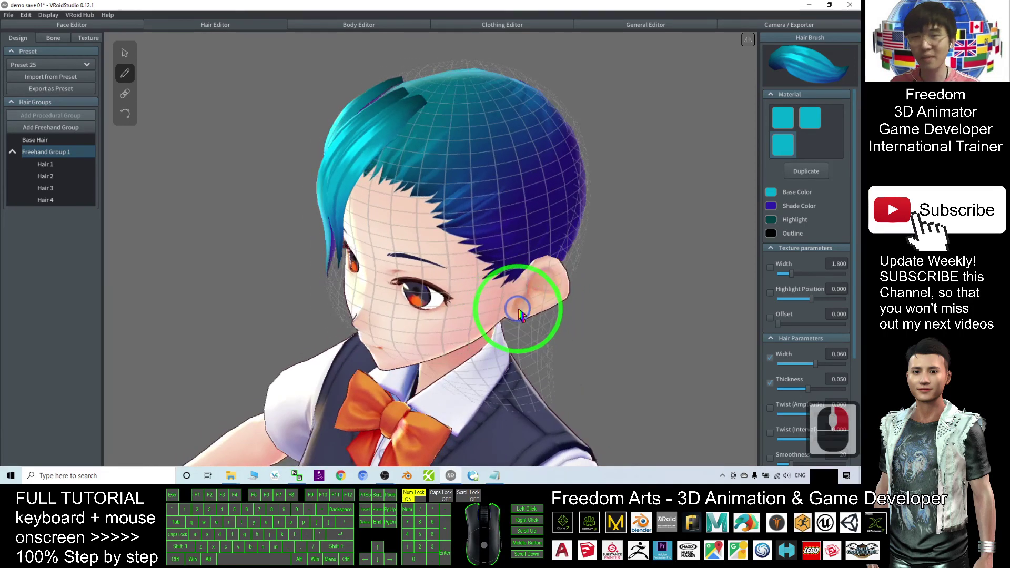
pyautogui.moveTo(467, 289); pyautogui.dragTo(491, 289, button='right')
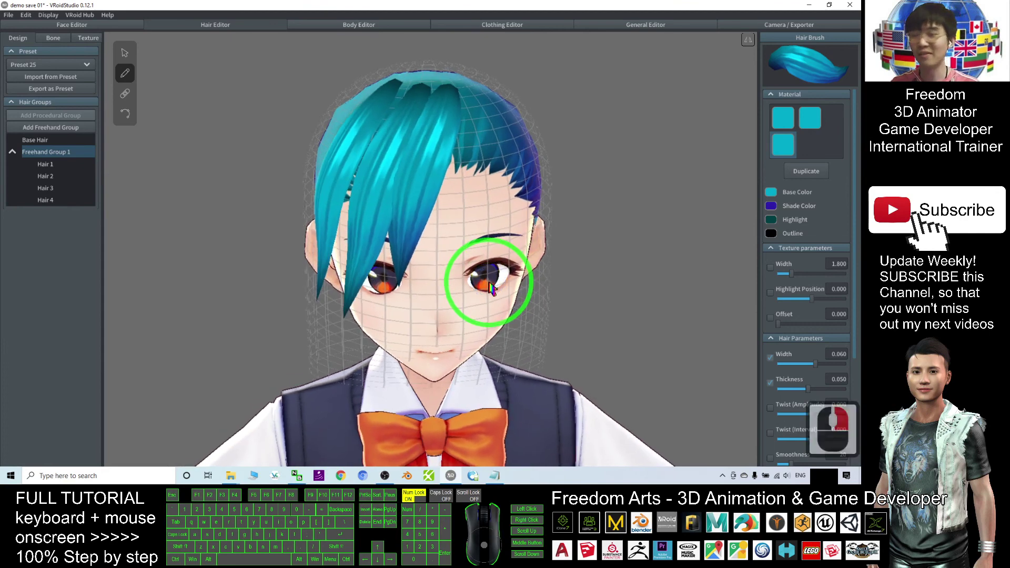